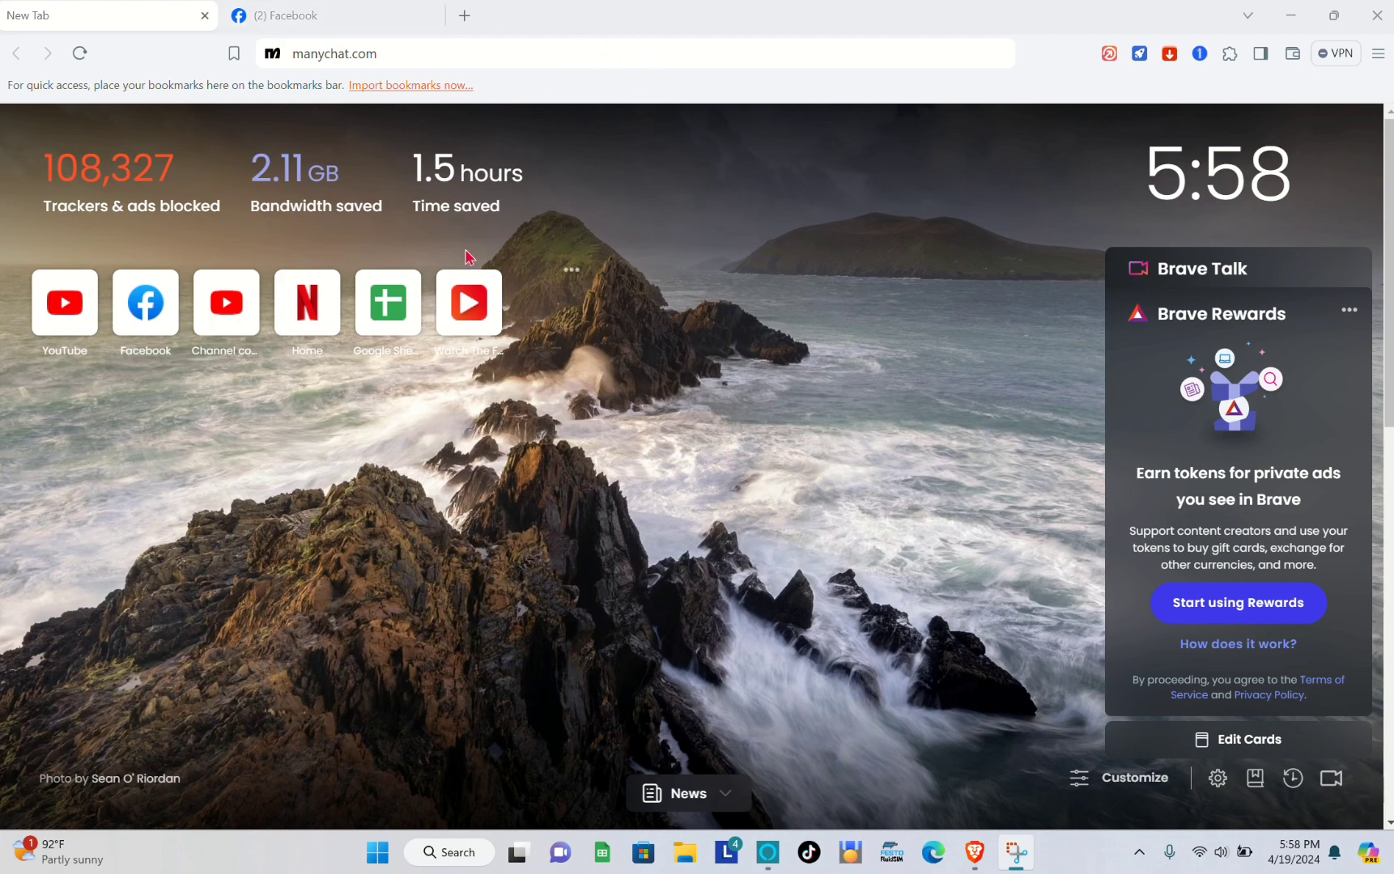
Open manychat.com and begin a free sign-up with Instagram as the starting channel, continuing with Facebook
{"action": "double_click", "coordinate": [409, 54]}
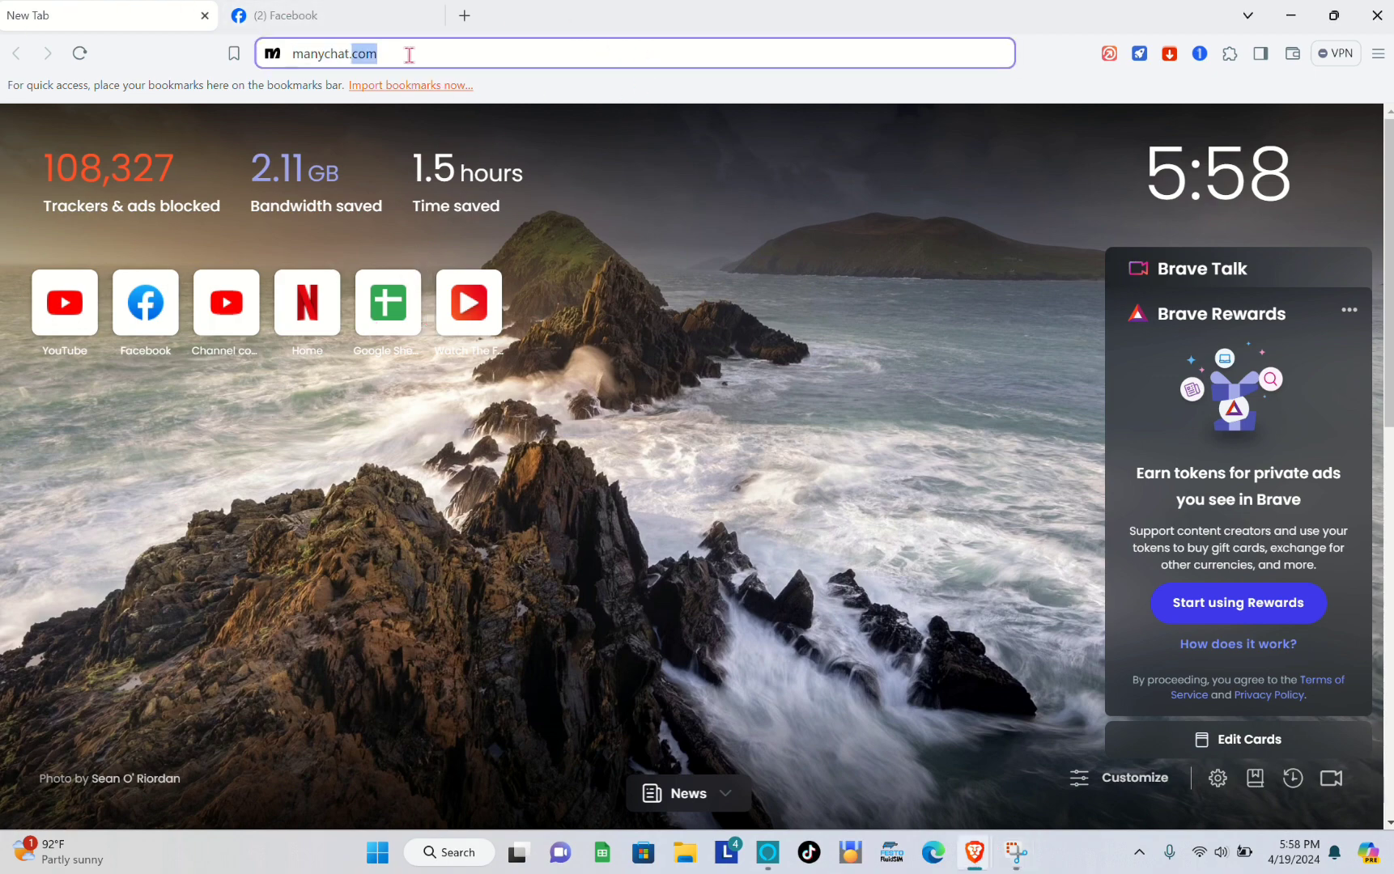
{"action": "key", "text": "Return"}
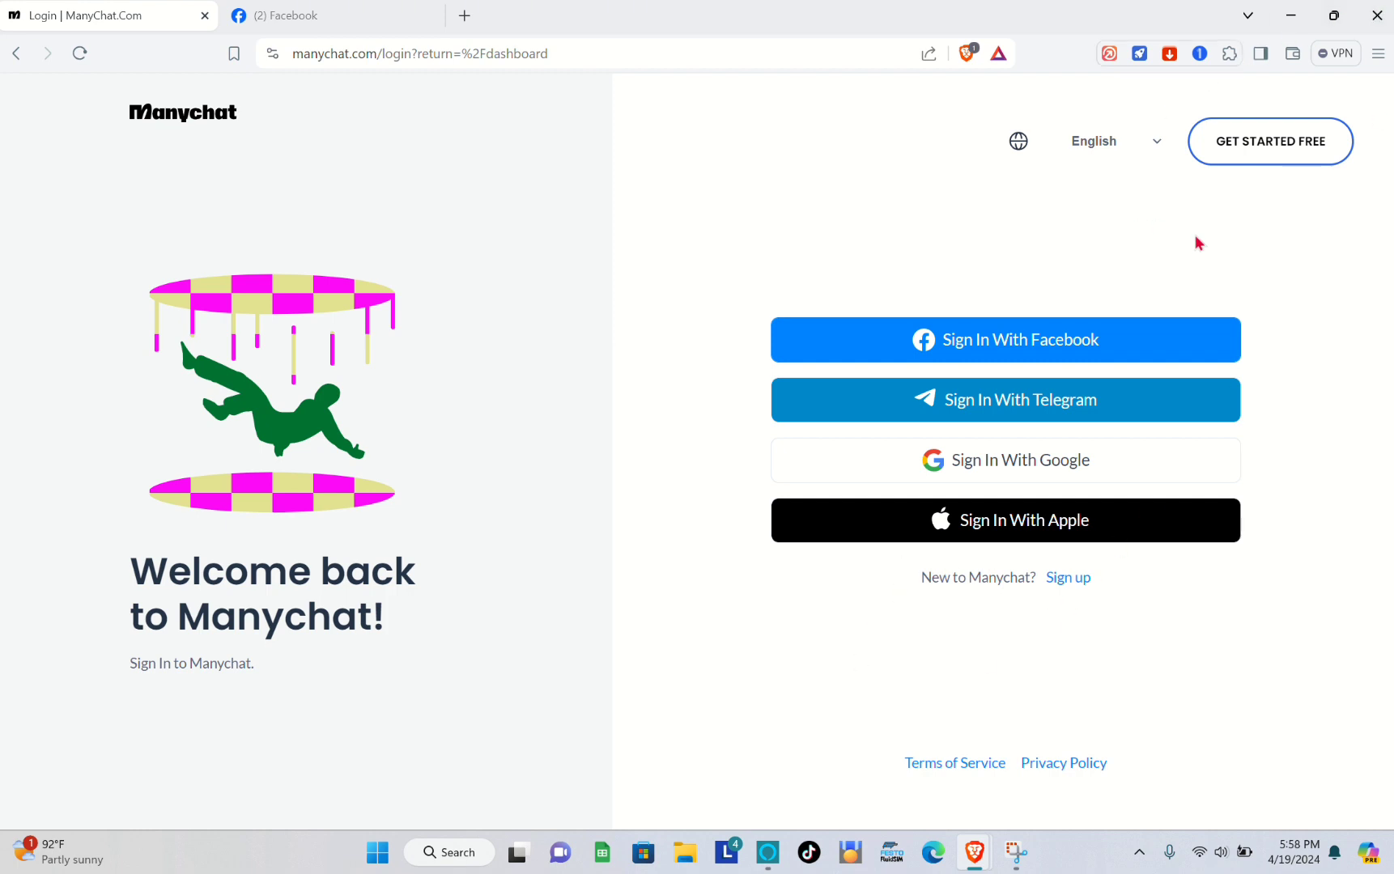
{"action": "left_click", "coordinate": [1287, 163]}
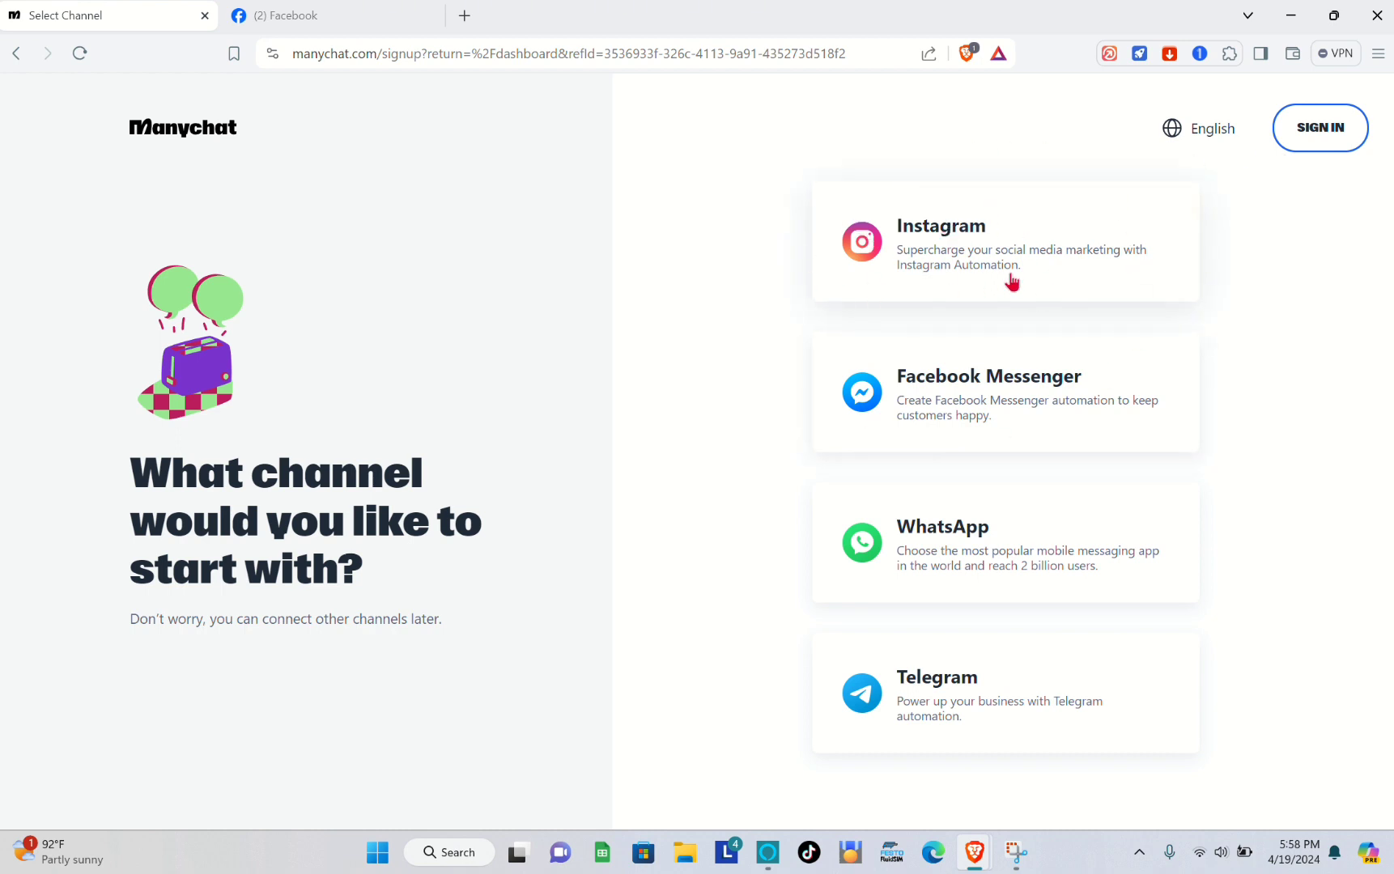
{"action": "left_click", "coordinate": [968, 251]}
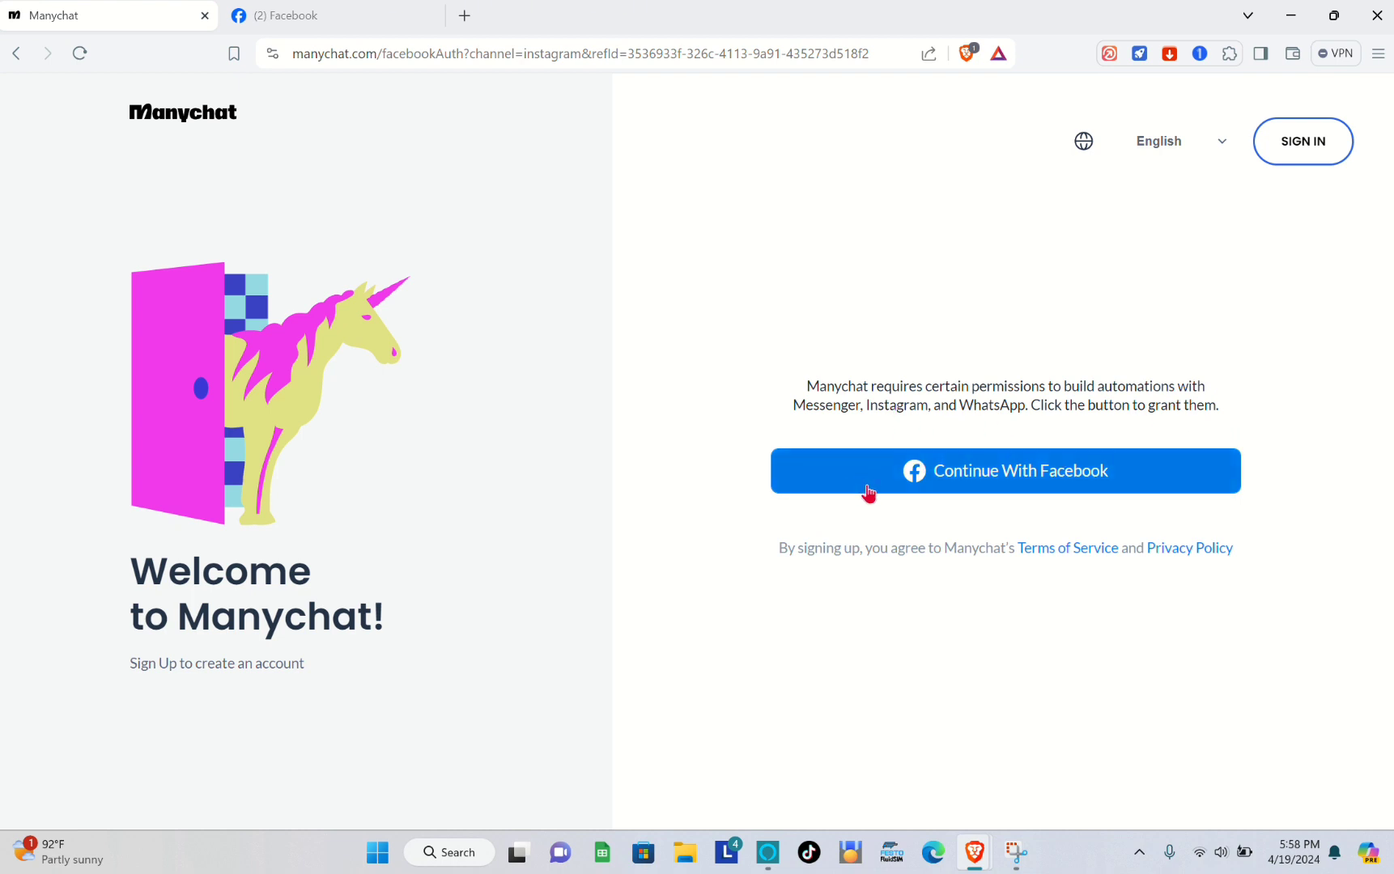
{"action": "left_click", "coordinate": [1042, 483]}
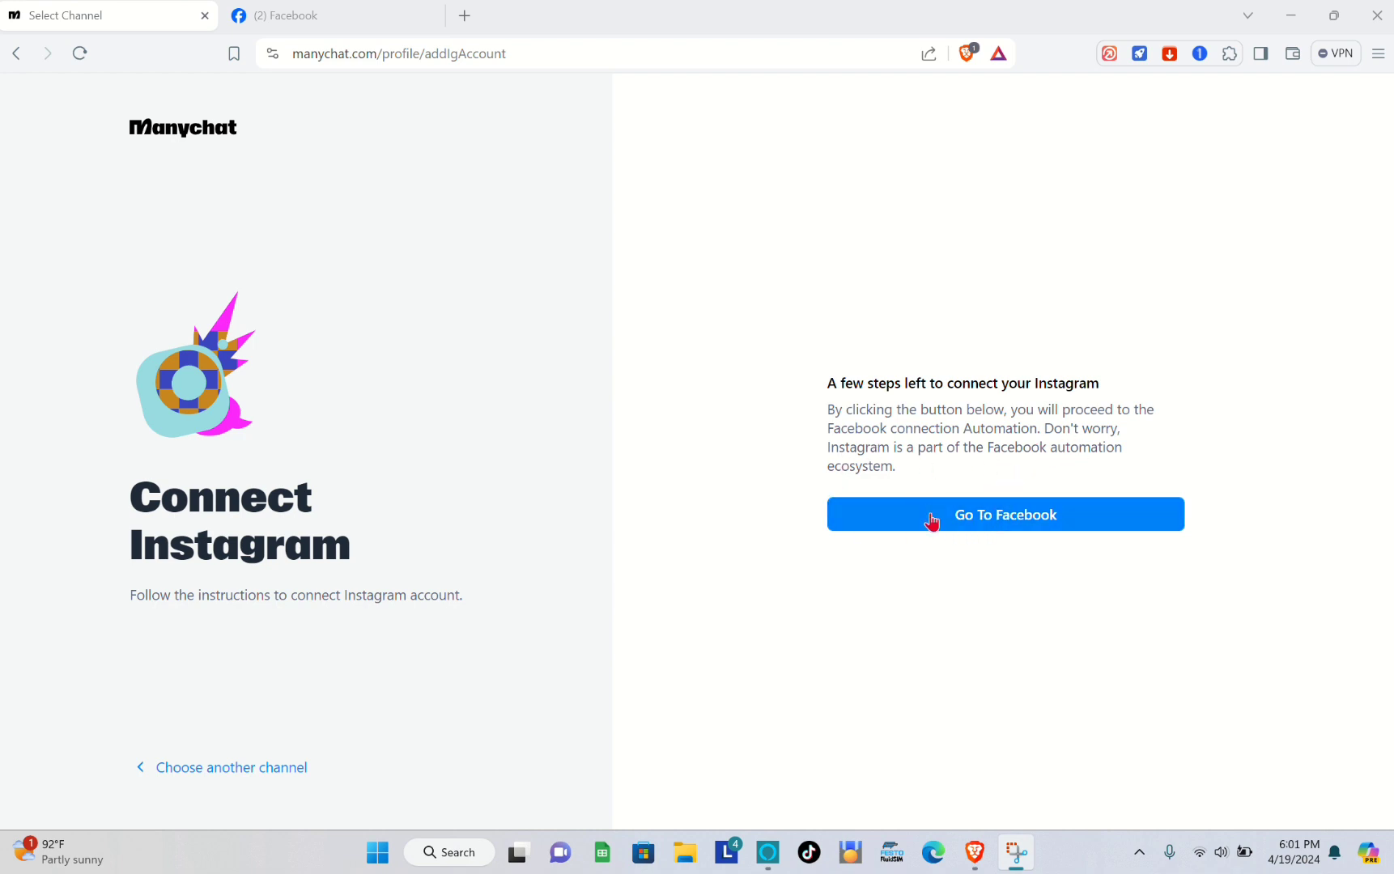
Proceed to Facebook to connect Instagram, continue with the signed-in profile, review the connection requirements and get started
{"action": "left_click", "coordinate": [965, 528]}
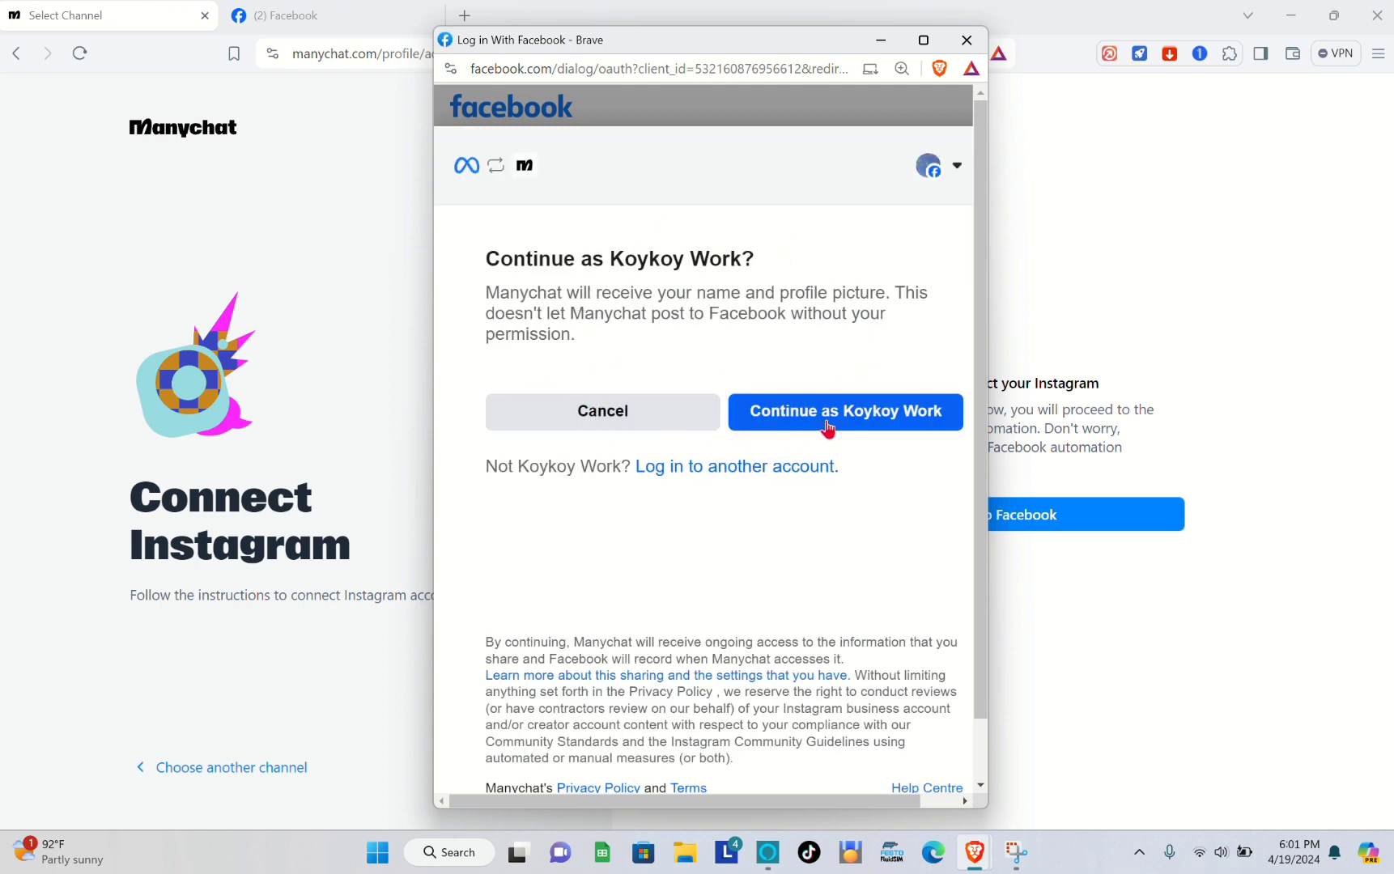
{"action": "left_click", "coordinate": [851, 413]}
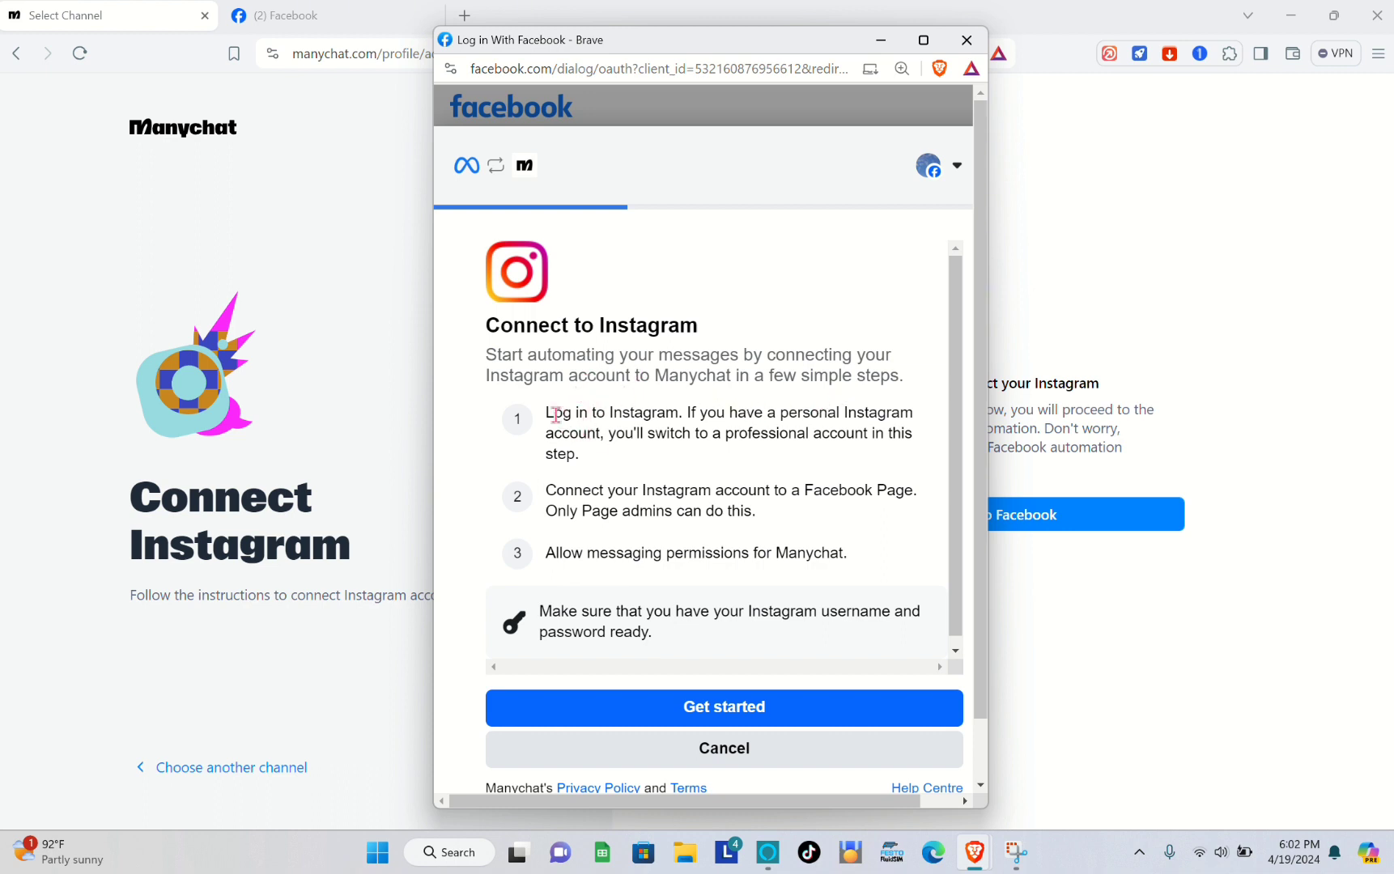
{"action": "left_click_drag", "start_coordinate": [553, 413], "coordinate": [811, 429]}
{"action": "left_click", "coordinate": [818, 429]}
{"action": "left_click_drag", "start_coordinate": [544, 556], "coordinate": [775, 541]}
{"action": "scroll", "coordinate": [672, 551], "scroll_direction": "down", "scroll_amount": 1}
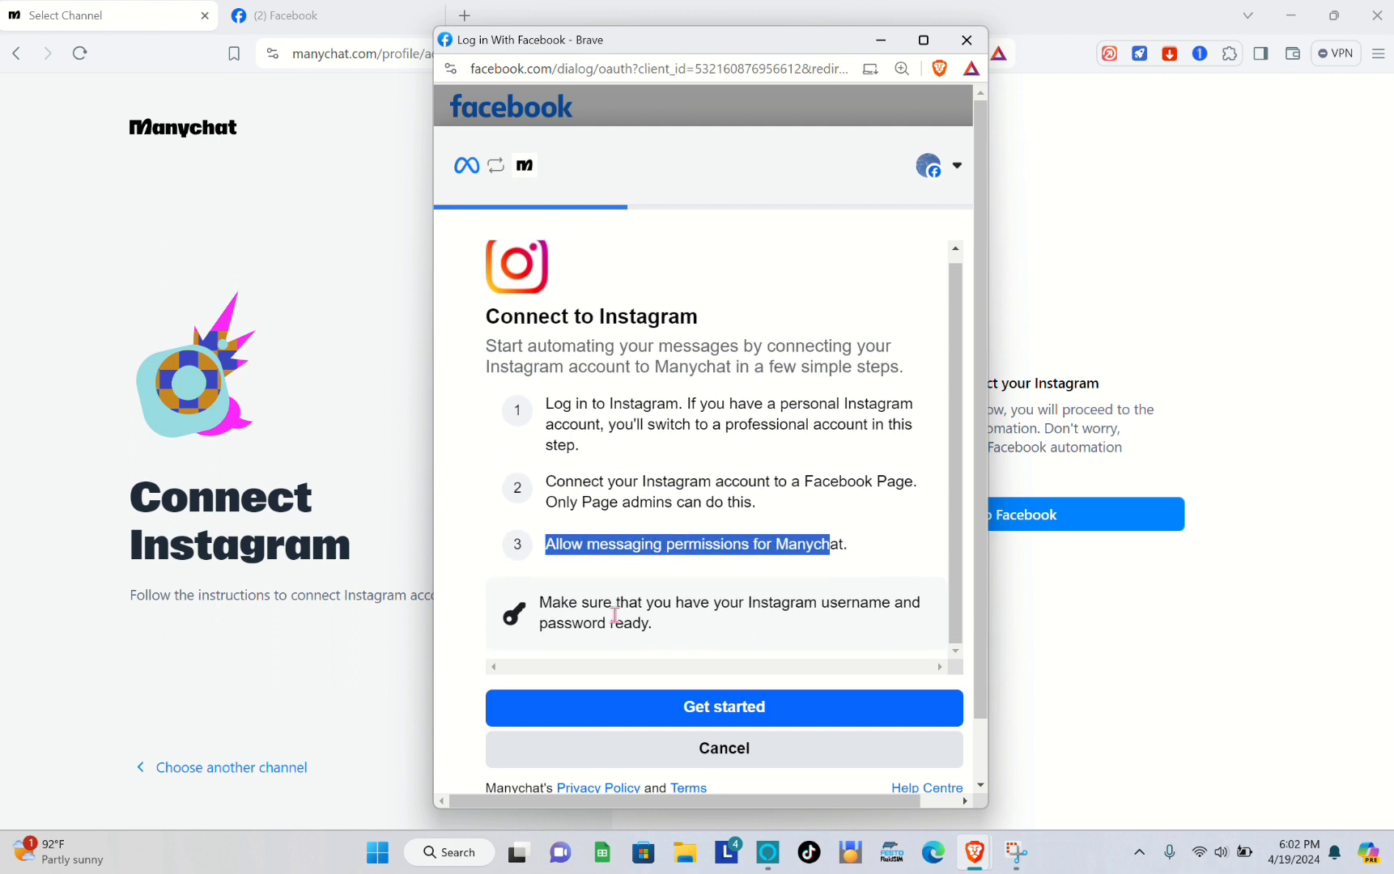
{"action": "left_click", "coordinate": [724, 599]}
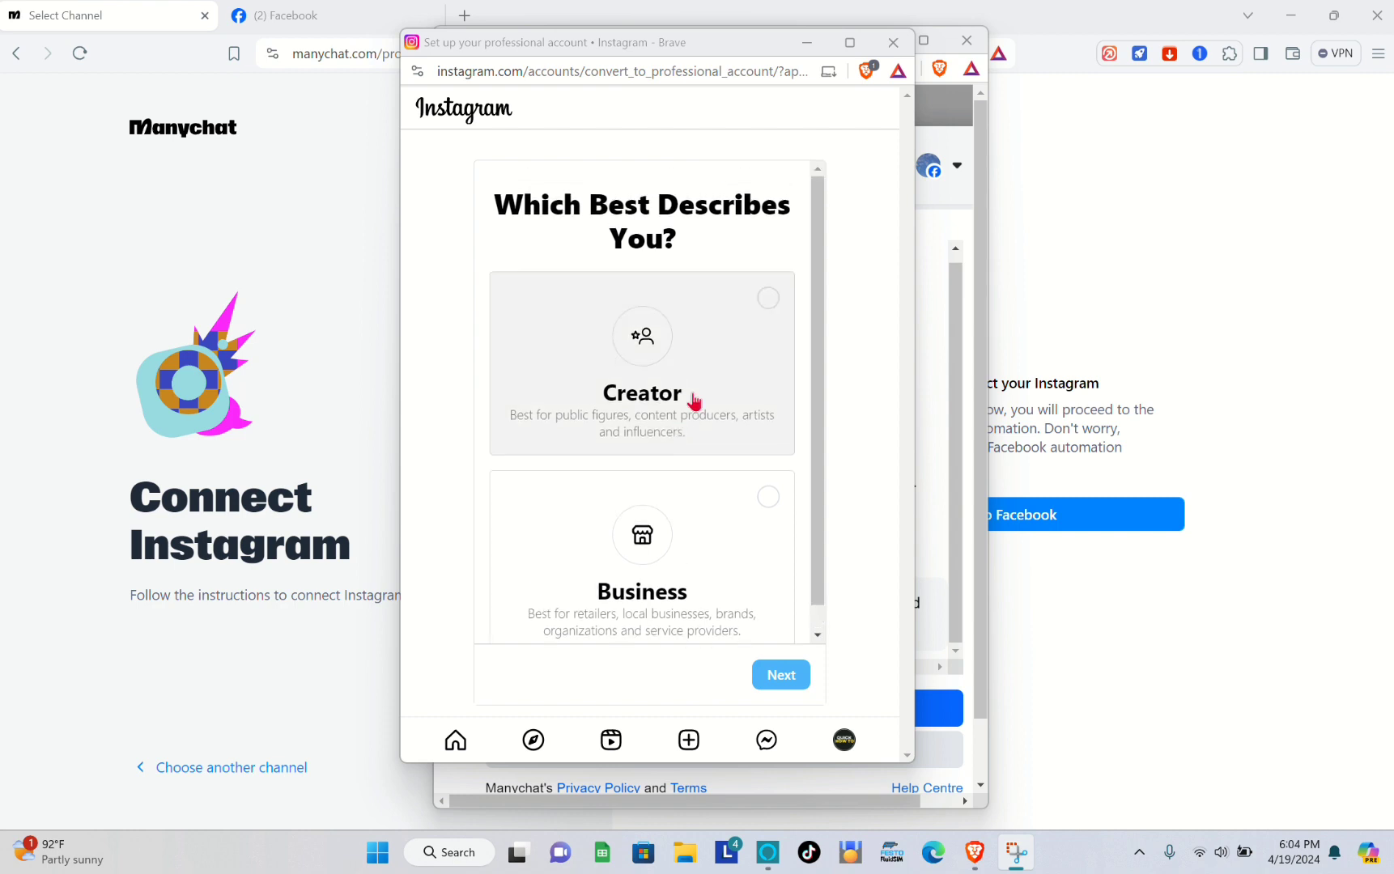
Choose Creator as the Instagram professional account type and proceed to the category selection
{"action": "left_click", "coordinate": [769, 300]}
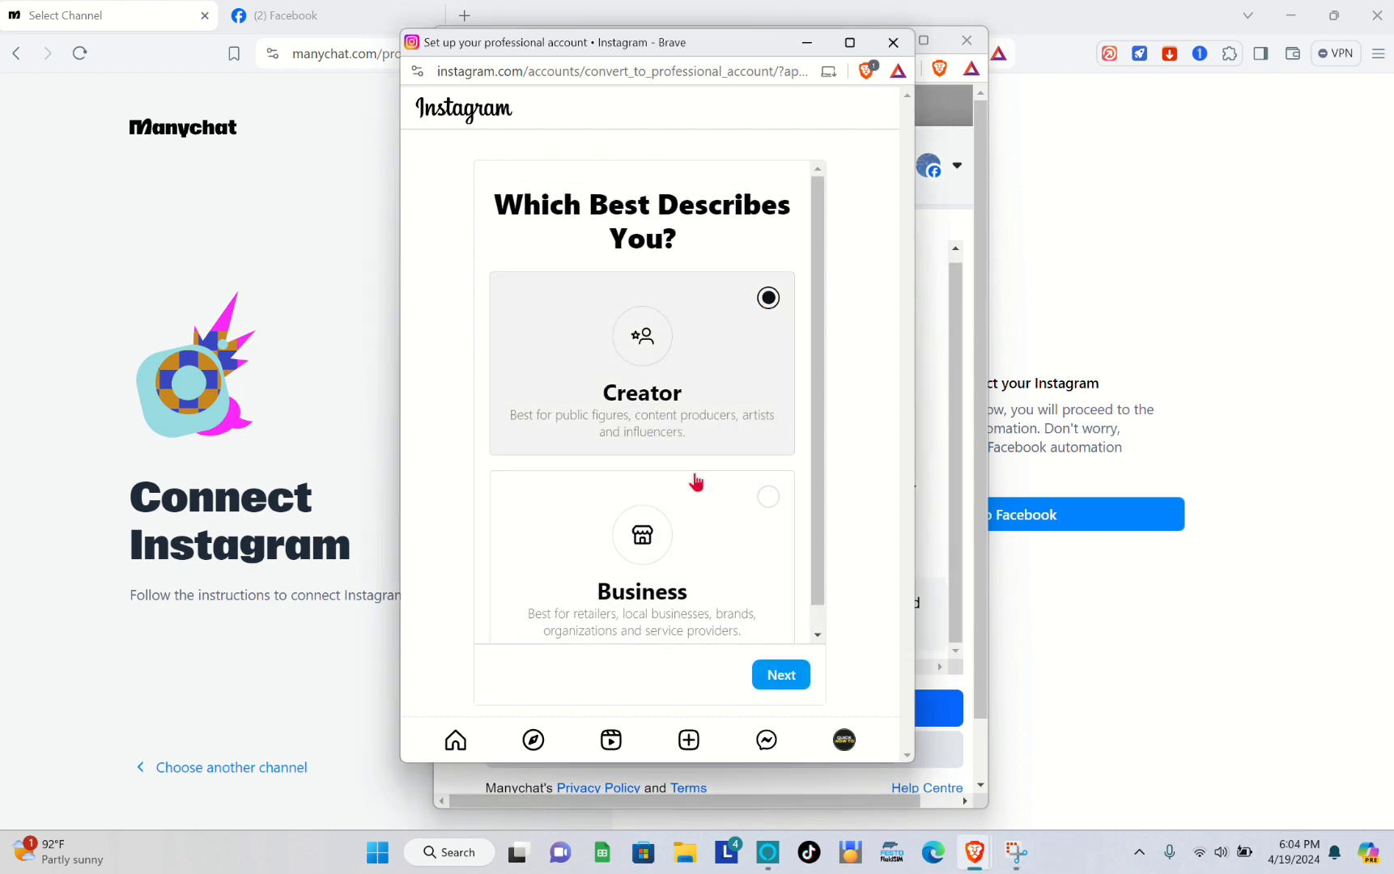
{"action": "left_click", "coordinate": [782, 674]}
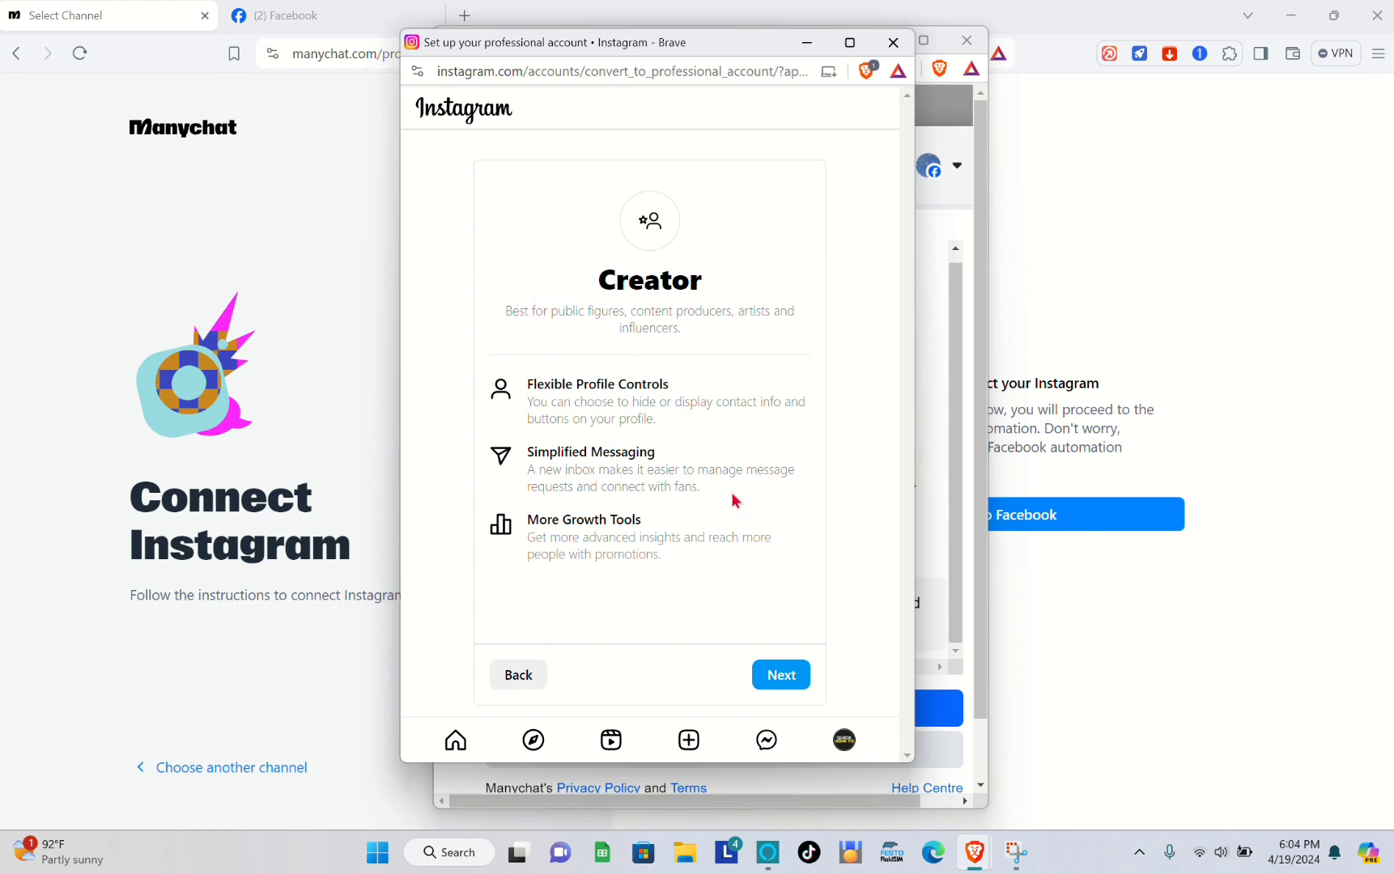
{"action": "left_click", "coordinate": [794, 682]}
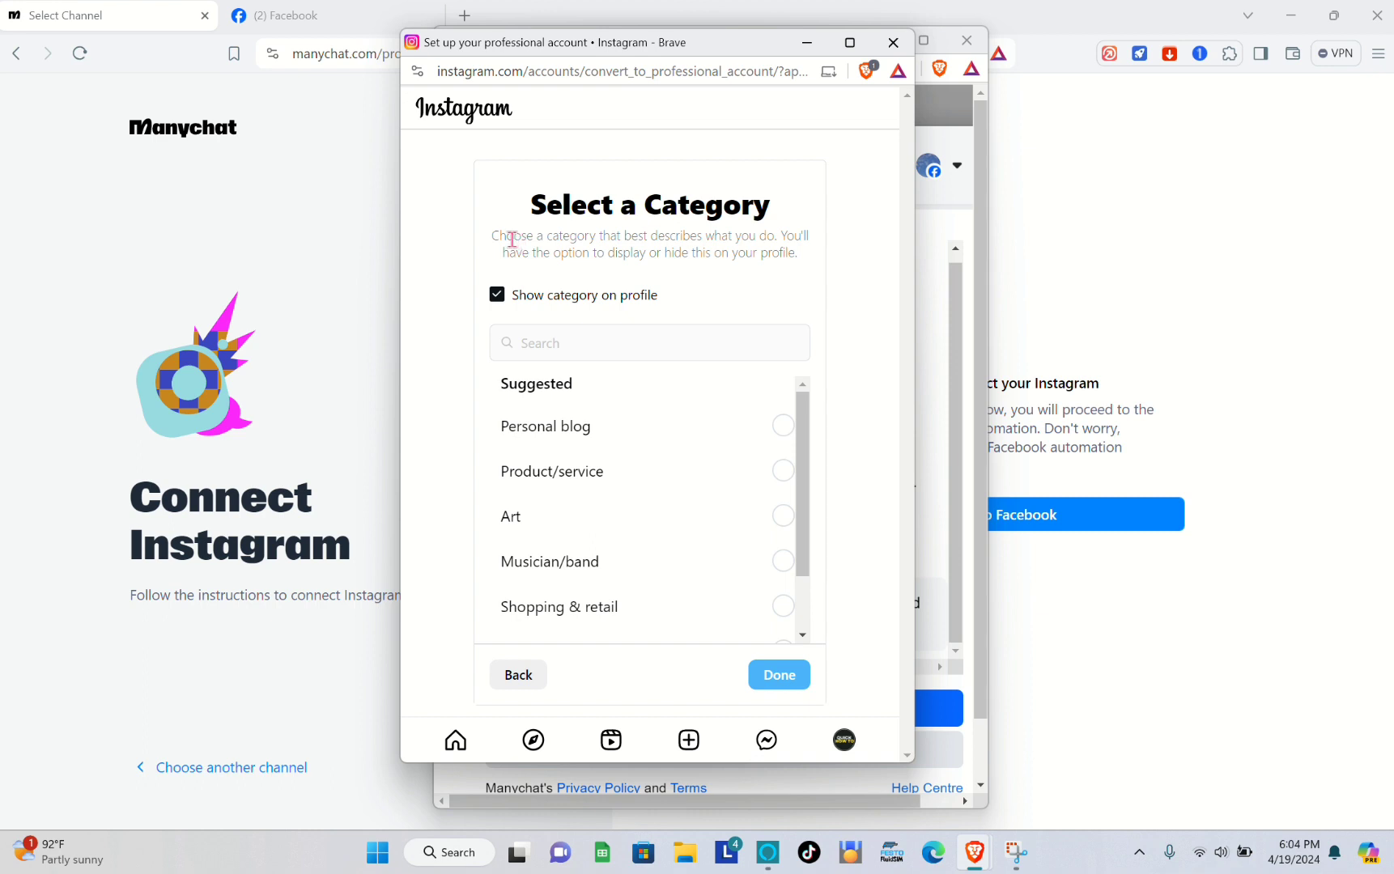
Set the category to Personal blog, shown on the profile, and complete the switch to a creator account
{"action": "left_click_drag", "start_coordinate": [512, 239], "coordinate": [820, 259]}
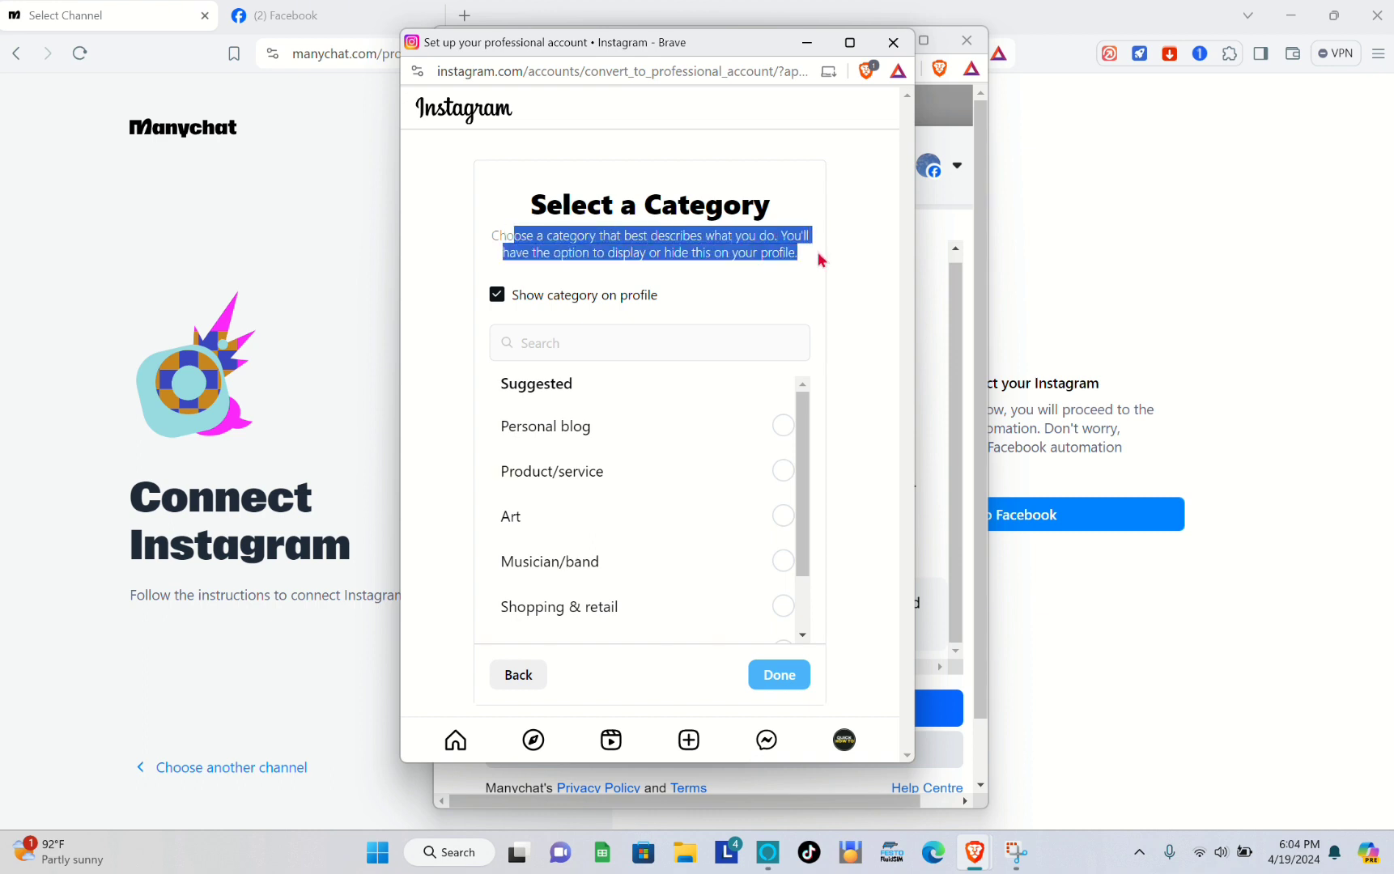
{"action": "left_click", "coordinate": [488, 293]}
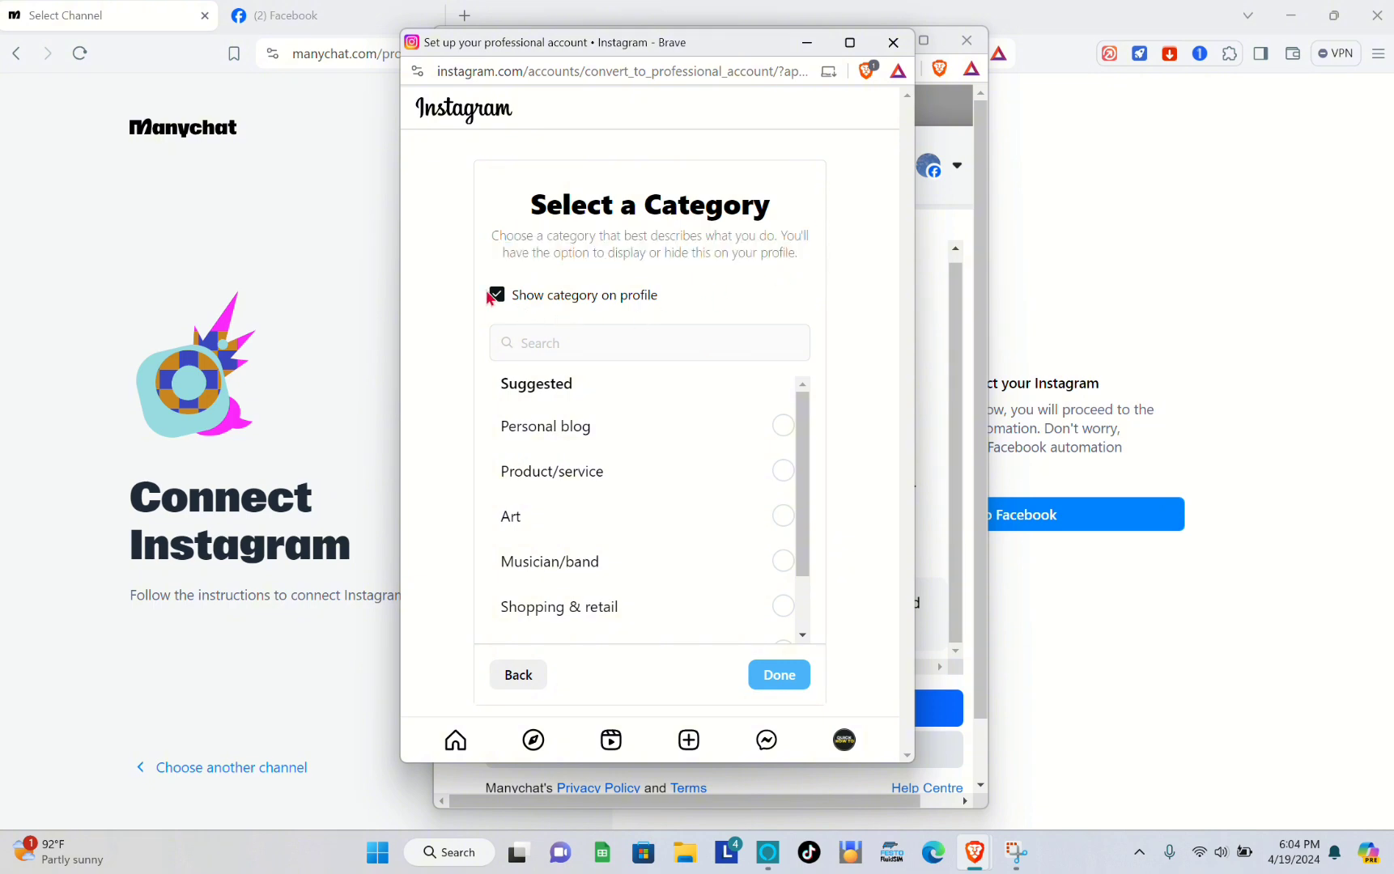
{"action": "left_click", "coordinate": [743, 439]}
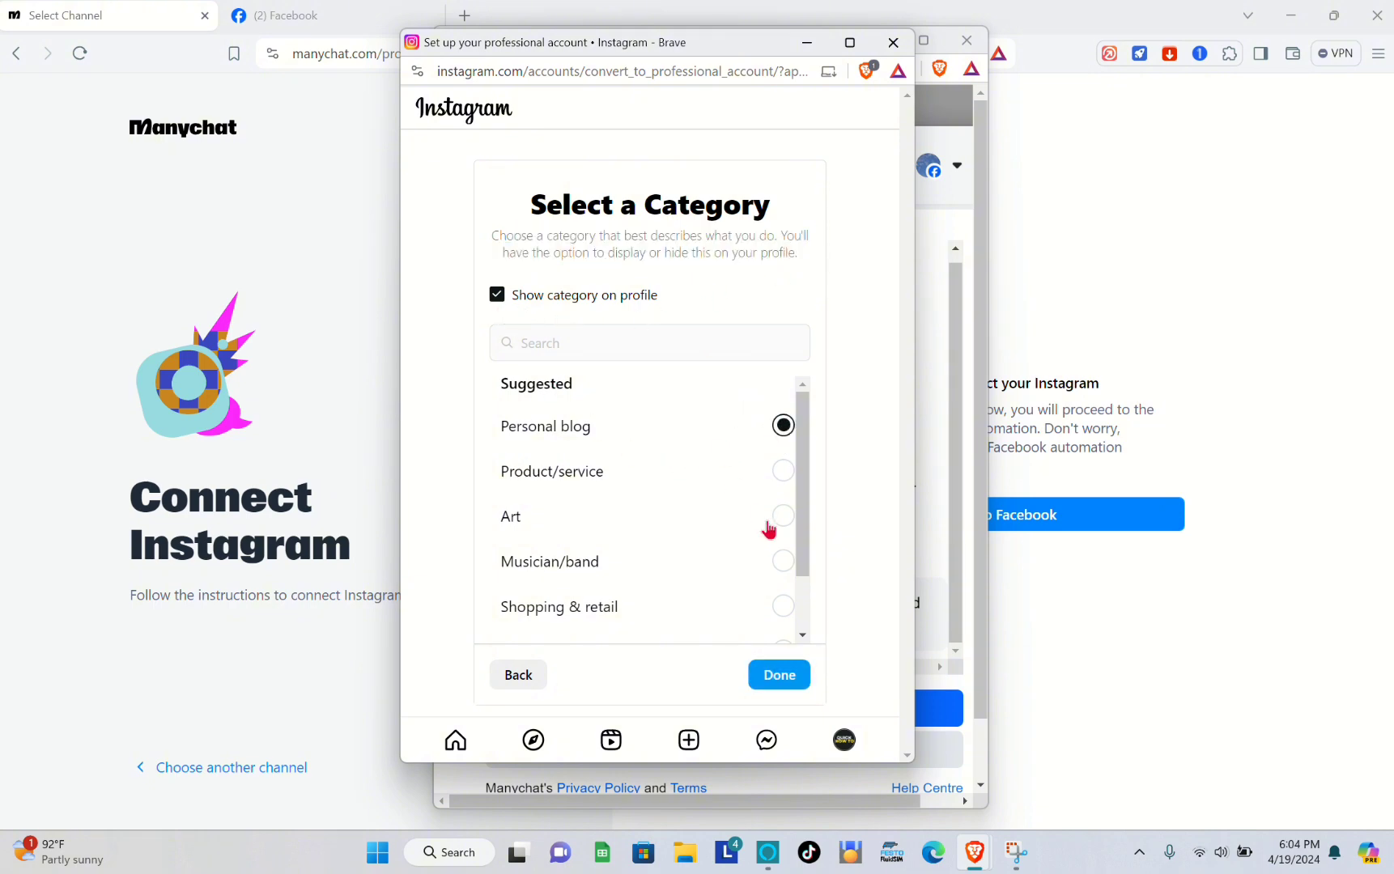
{"action": "left_click", "coordinate": [778, 679]}
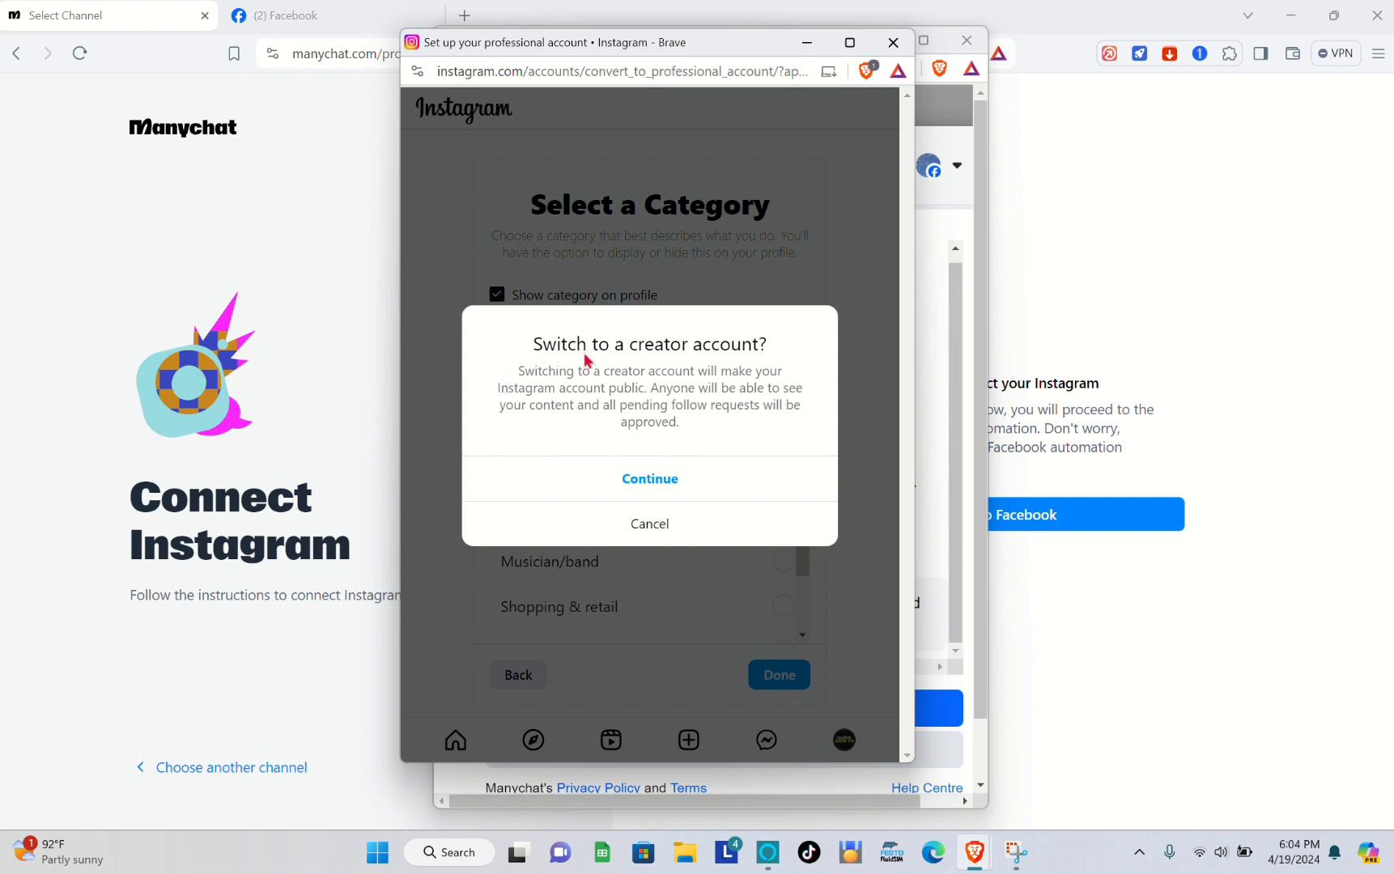
{"action": "left_click", "coordinate": [674, 478]}
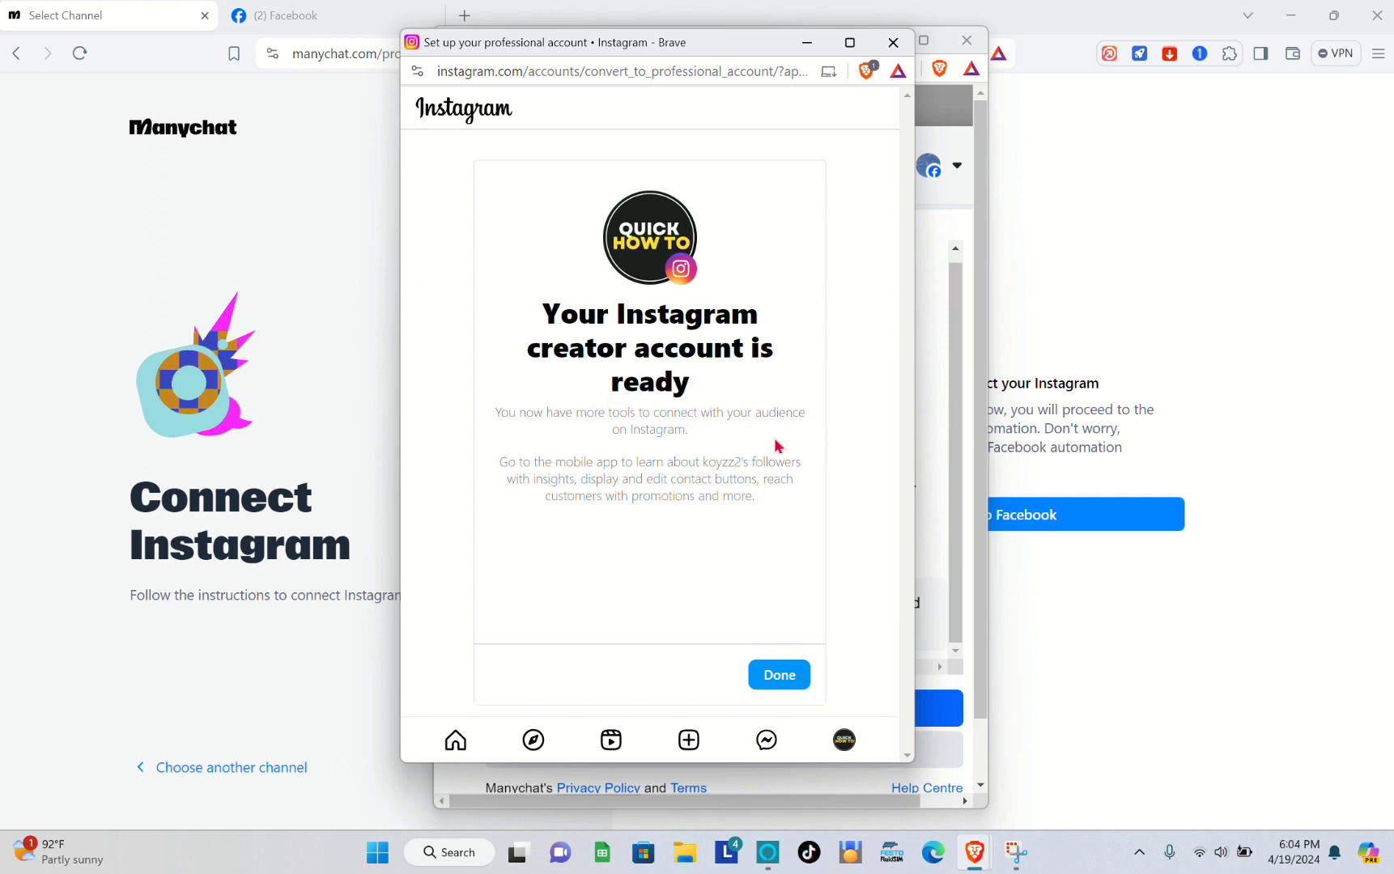
{"action": "left_click", "coordinate": [782, 677]}
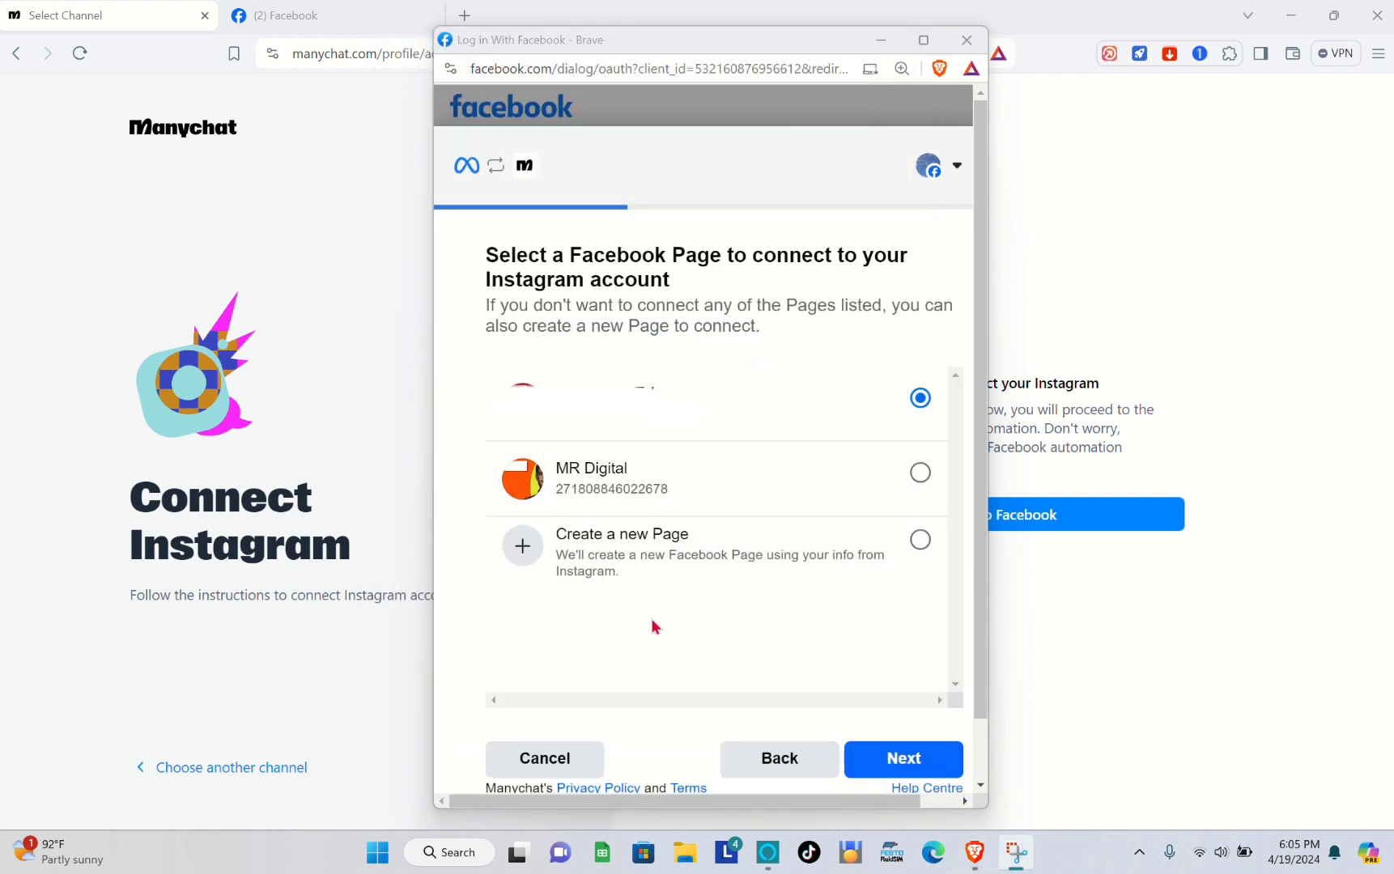
Connect the Instagram account to the MR Digital Facebook Page with access to messages allowed
{"action": "left_click", "coordinate": [856, 488]}
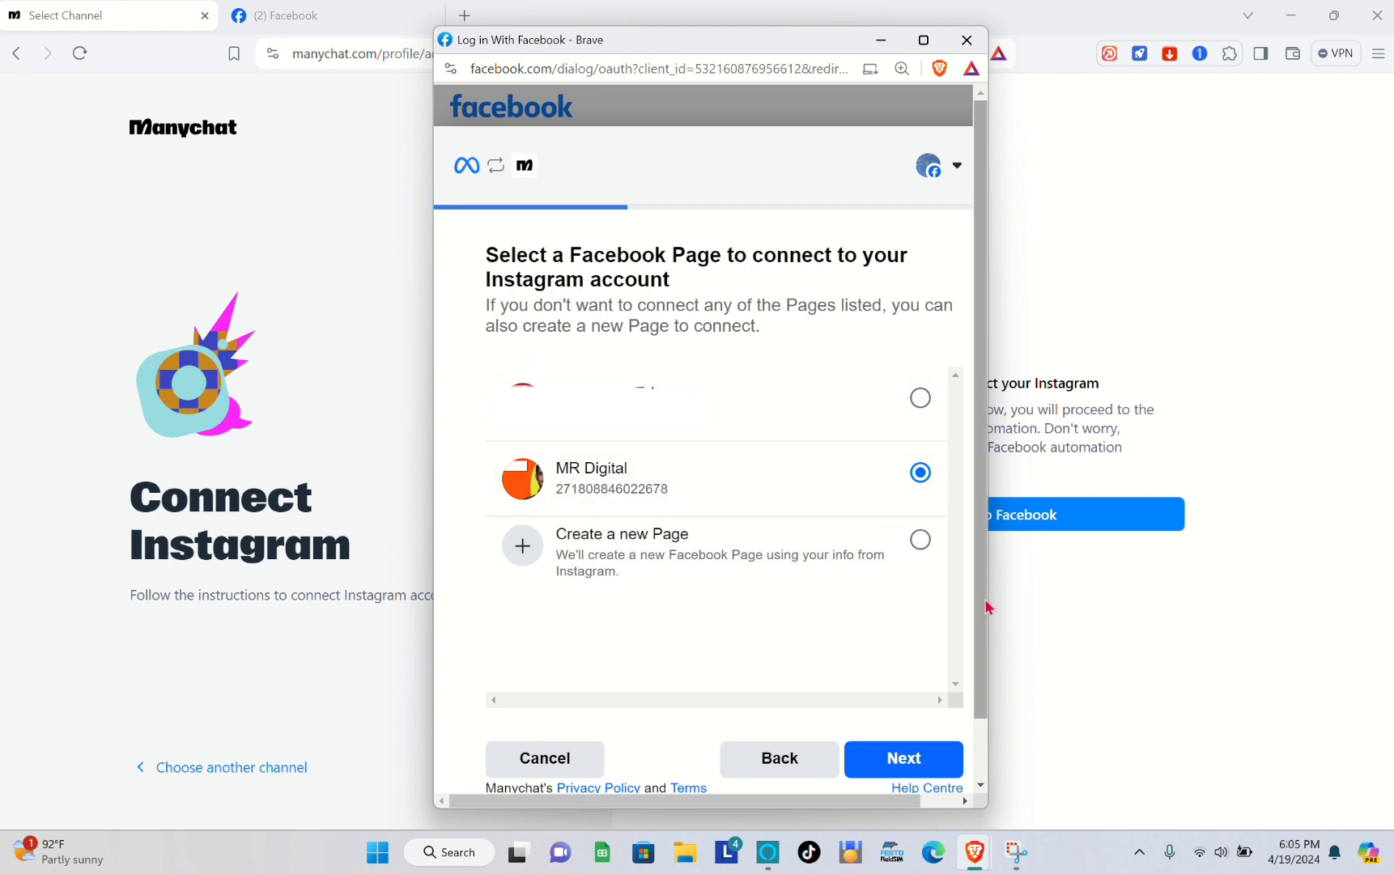
{"action": "left_click", "coordinate": [921, 775]}
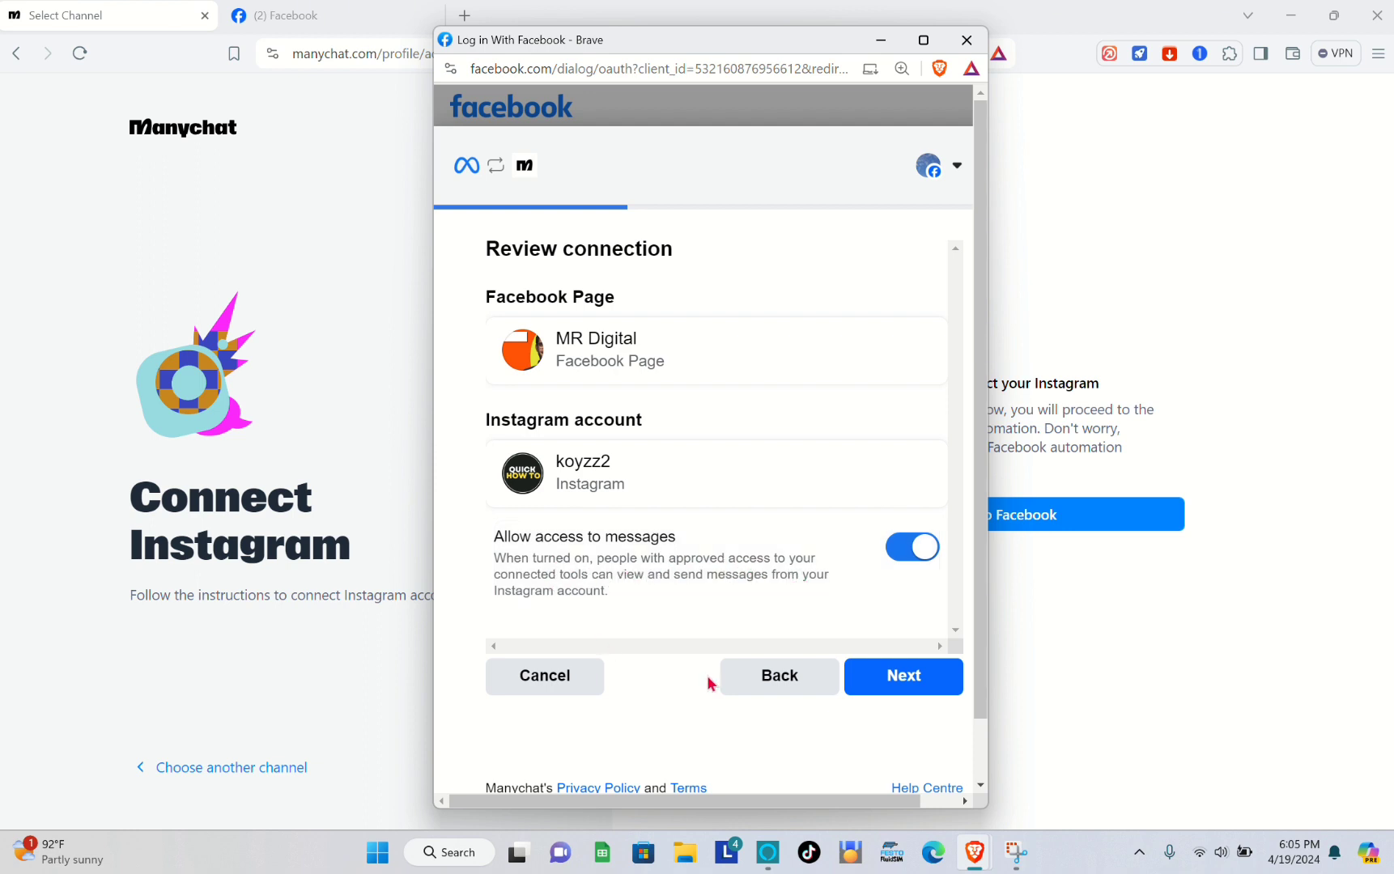
{"action": "left_click", "coordinate": [906, 684]}
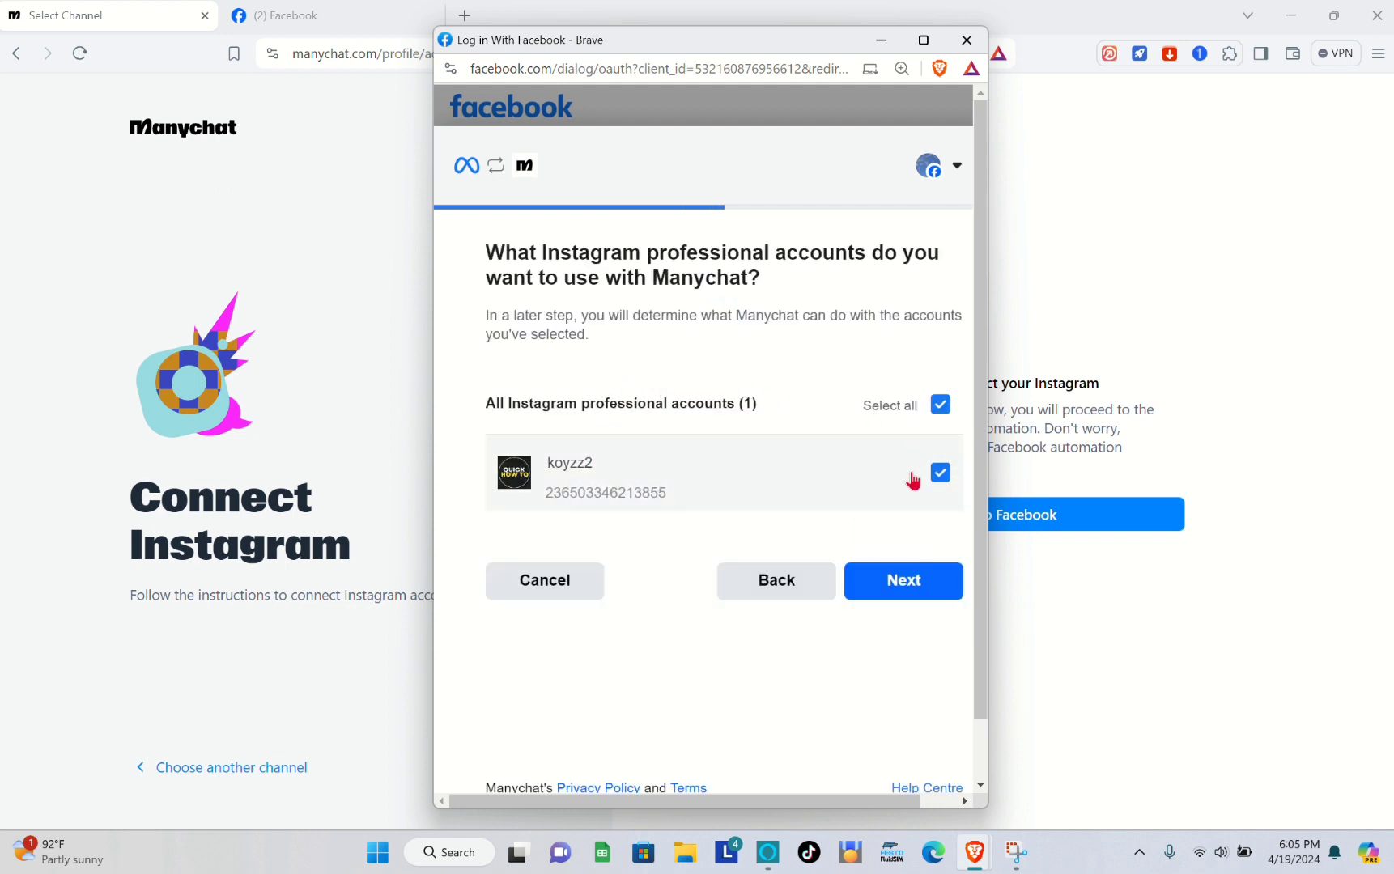
Approve the selected Instagram account for Manychat, grant all requested permissions and finish linking to Facebook
{"action": "left_click", "coordinate": [854, 576]}
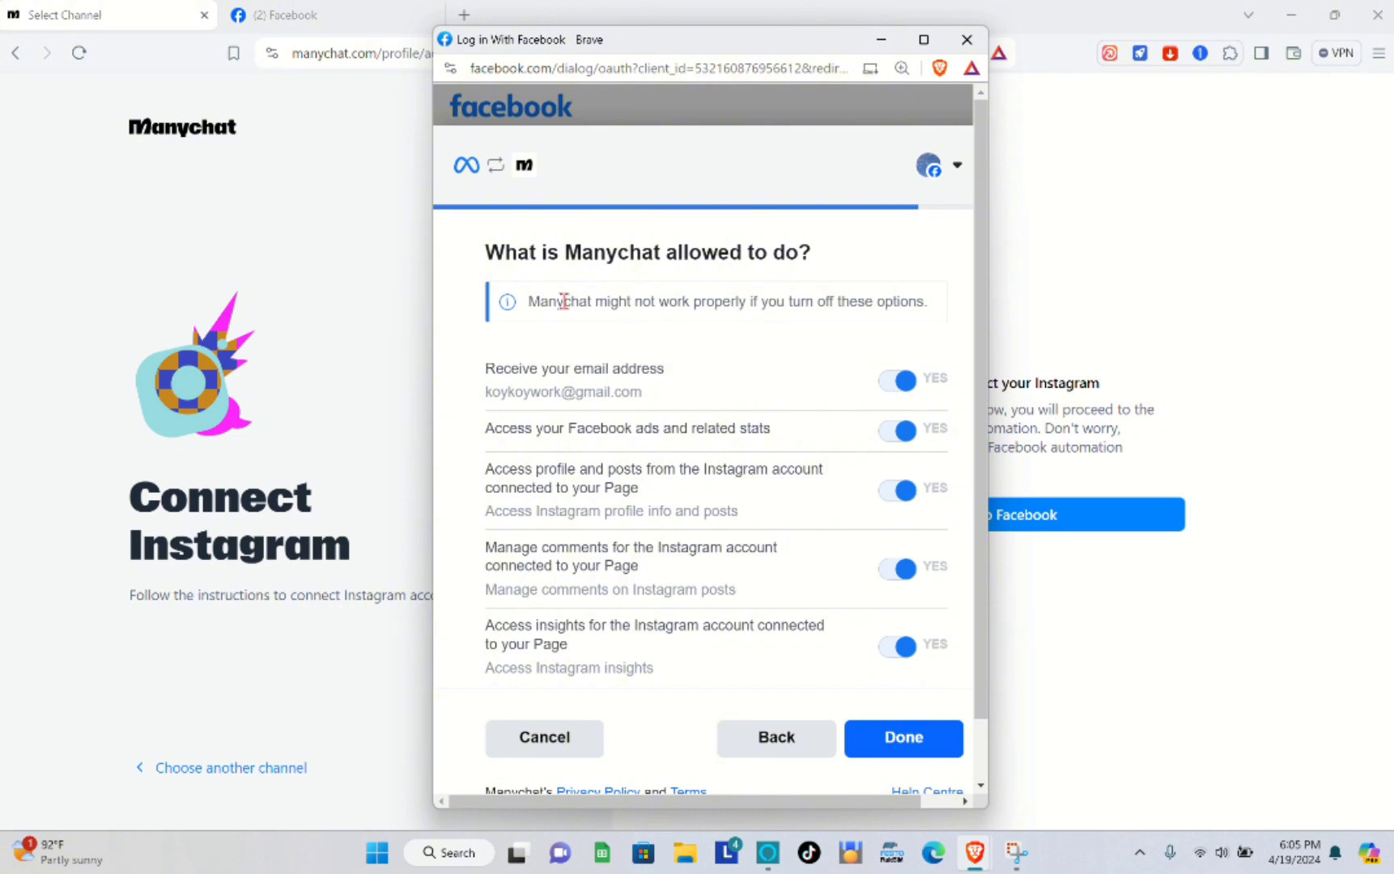
{"action": "scroll", "coordinate": [886, 457], "scroll_direction": "down", "scroll_amount": 2}
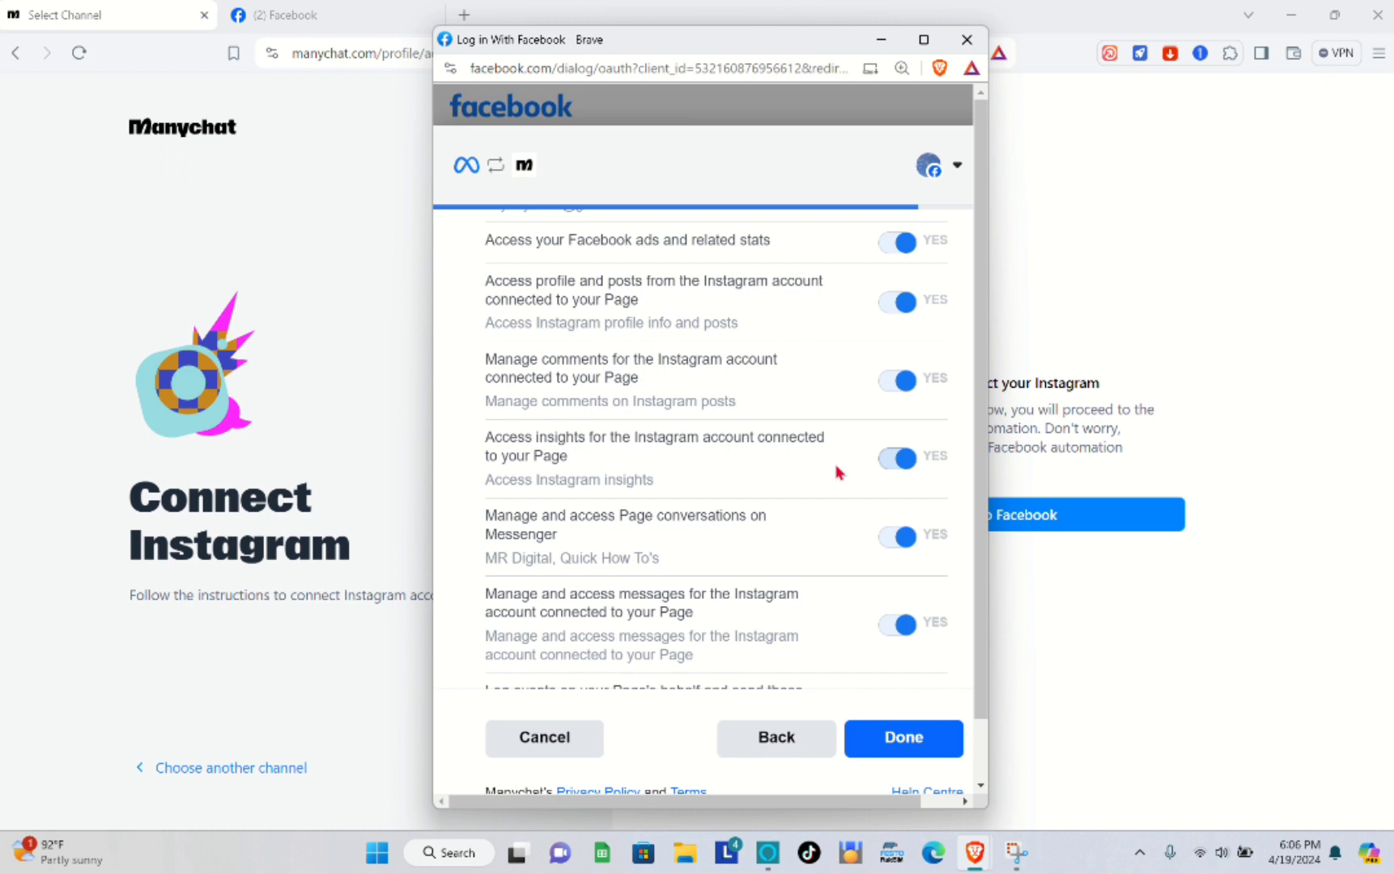
{"action": "left_click", "coordinate": [894, 736]}
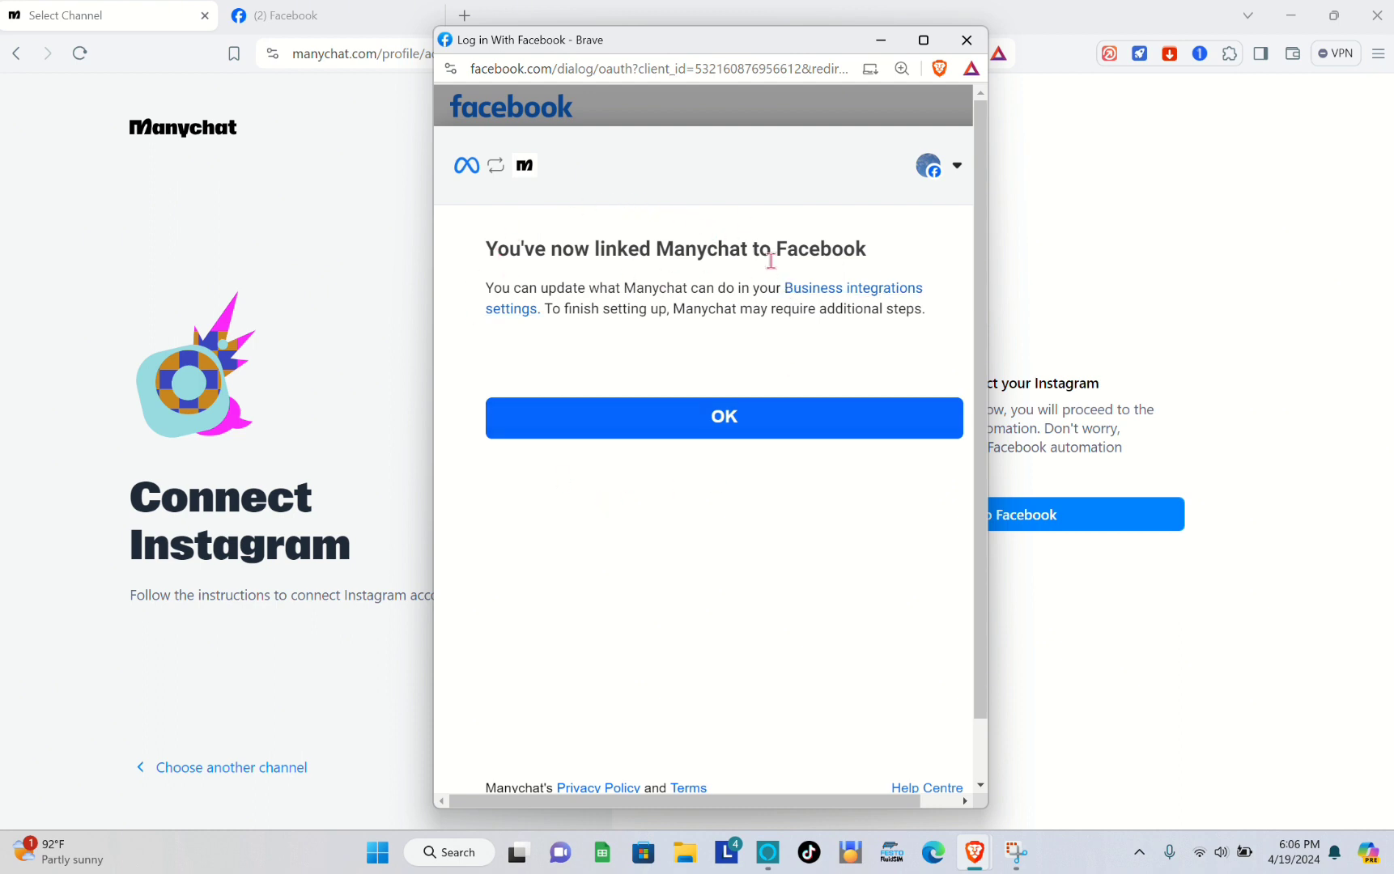
{"action": "left_click", "coordinate": [638, 429]}
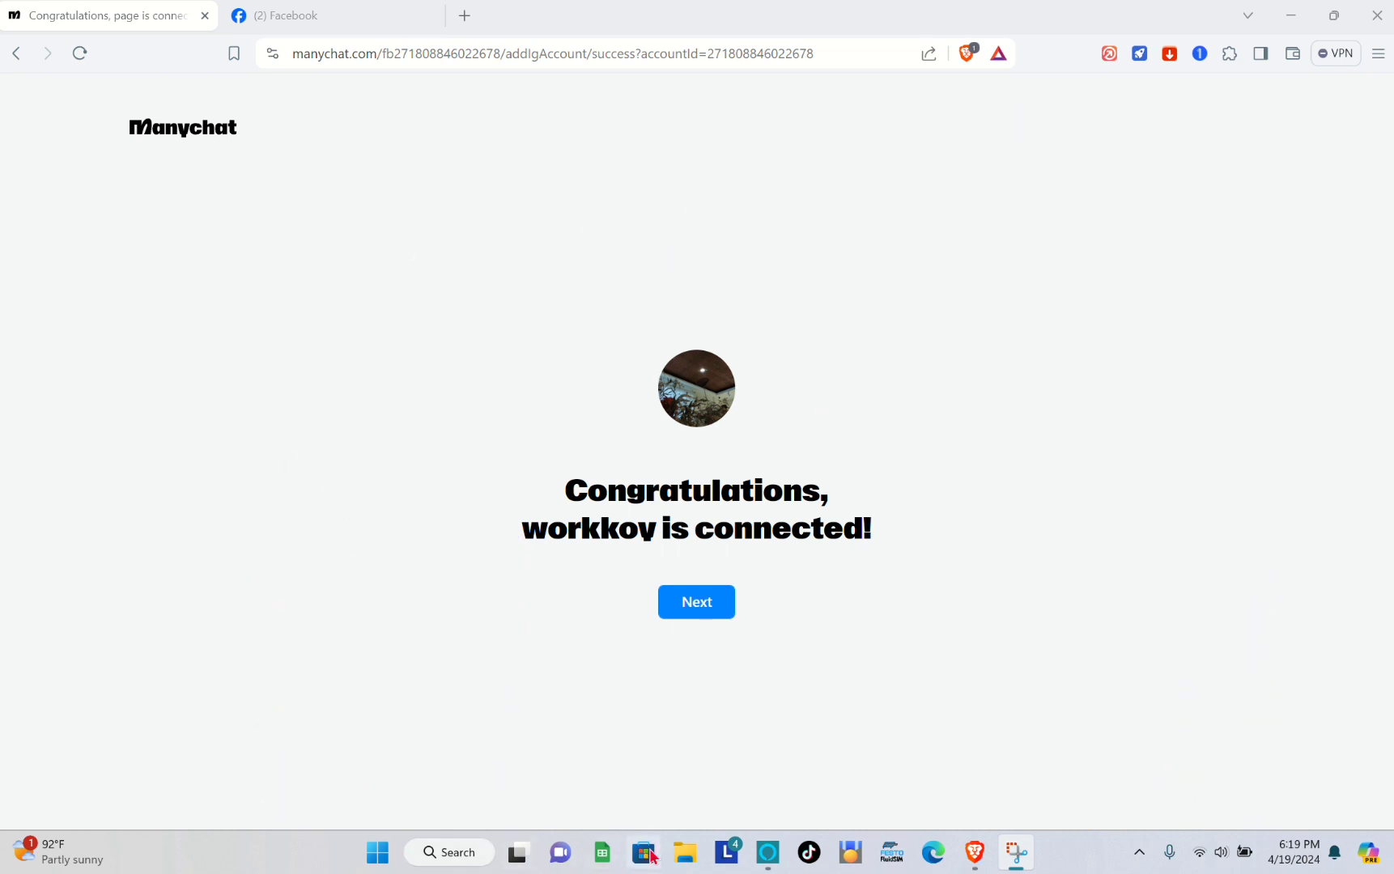
Continue past the connection confirmation and start with the Free Plan instead of the Pro trial
{"action": "left_click", "coordinate": [690, 613]}
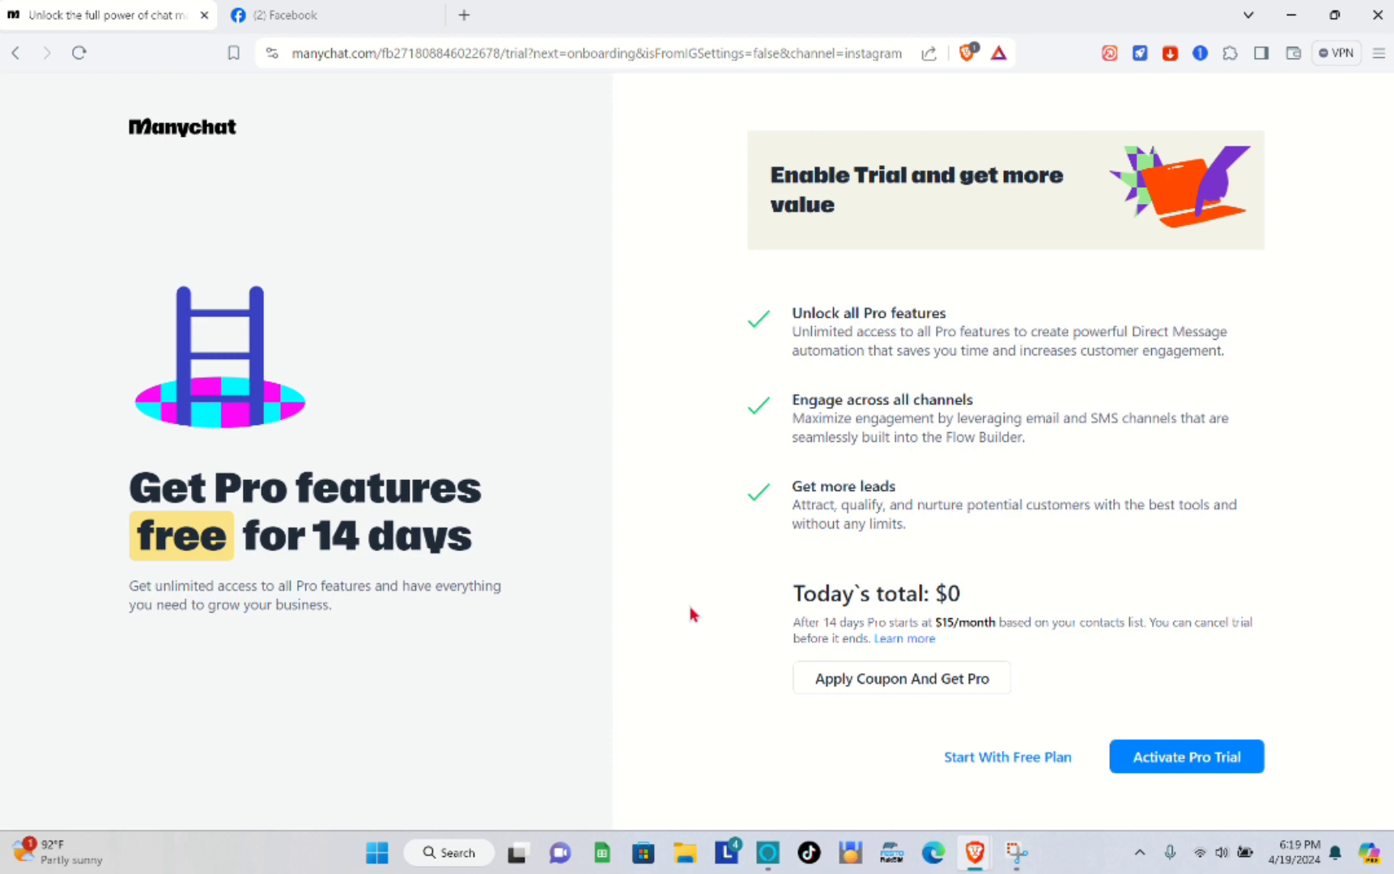
{"action": "left_click", "coordinate": [1010, 756]}
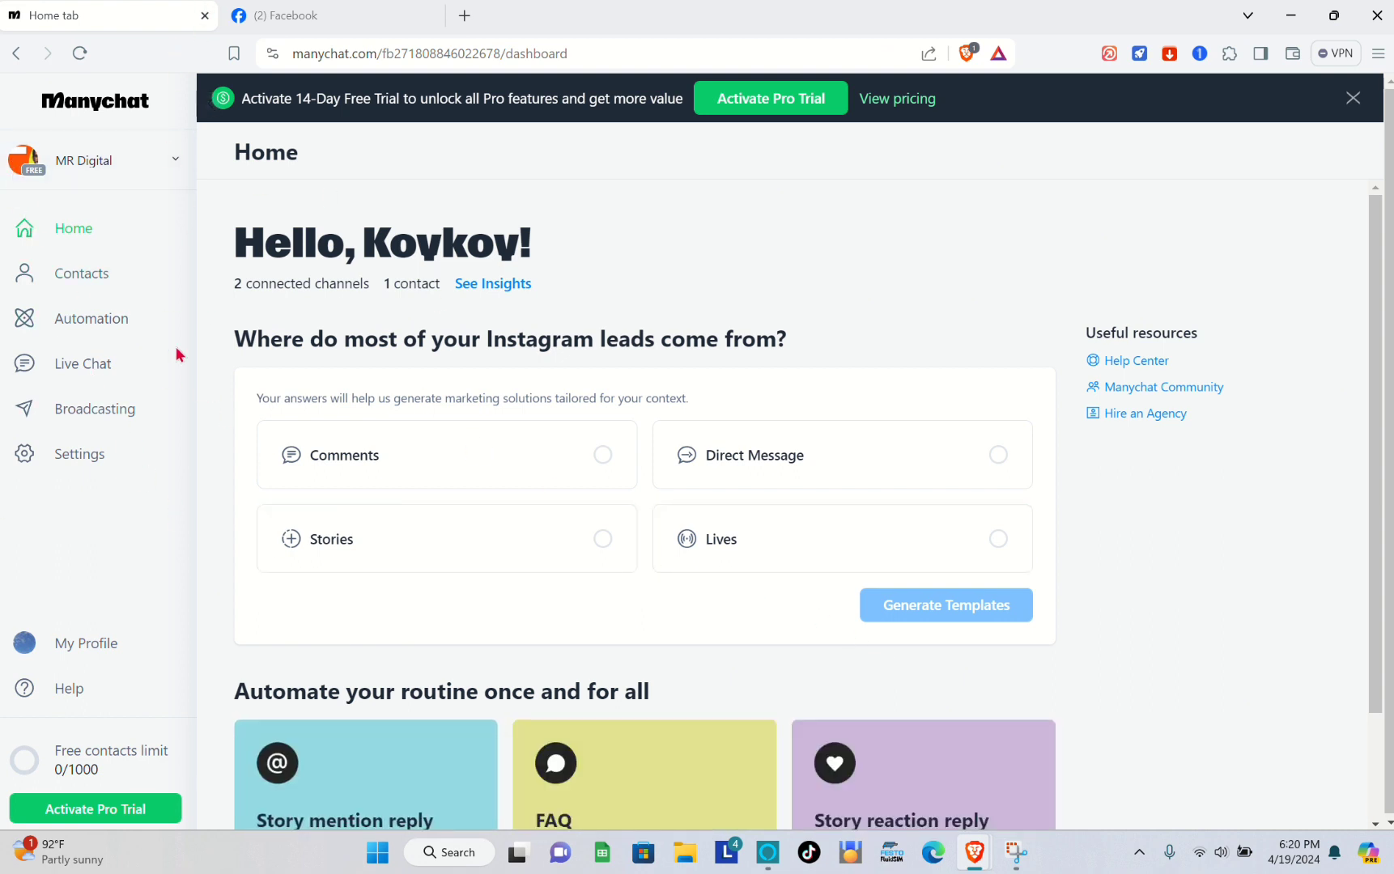
Create a new automation, look through the ready-to-go templates, and start the automation from scratch
{"action": "left_click", "coordinate": [98, 322]}
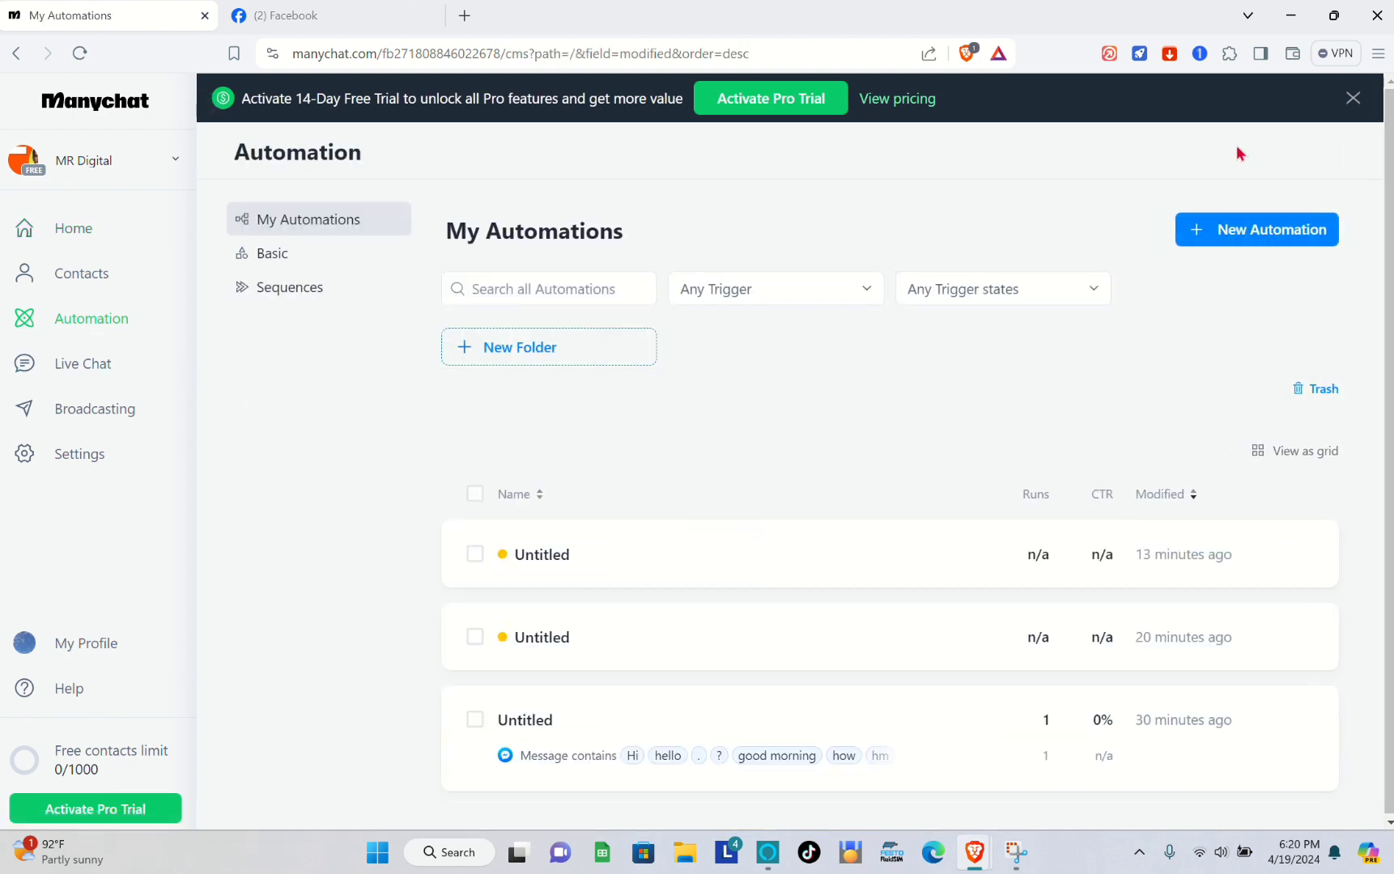
{"action": "left_click", "coordinate": [1227, 234]}
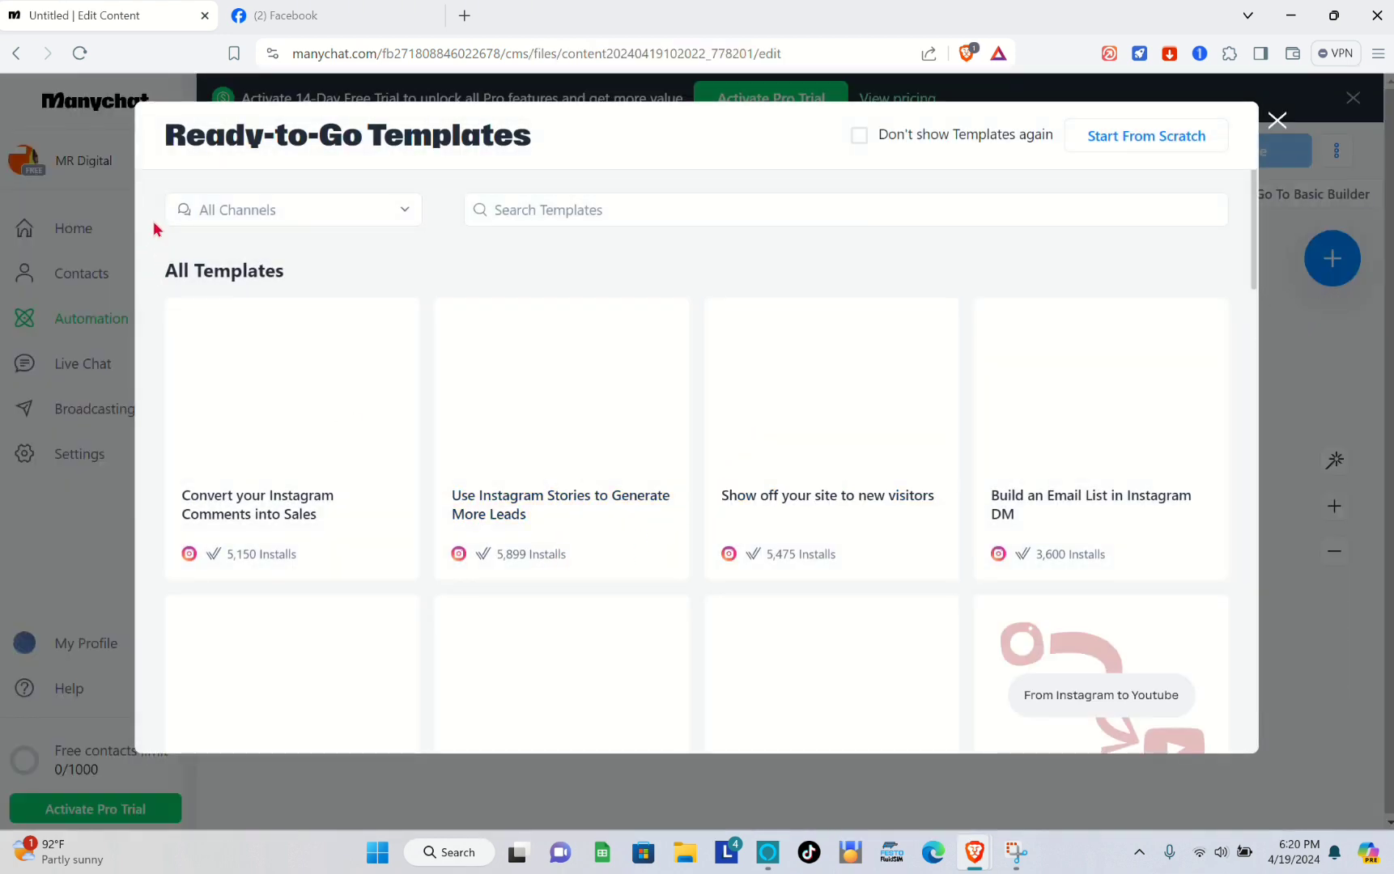
{"action": "scroll", "coordinate": [388, 473], "scroll_direction": "down", "scroll_amount": 2}
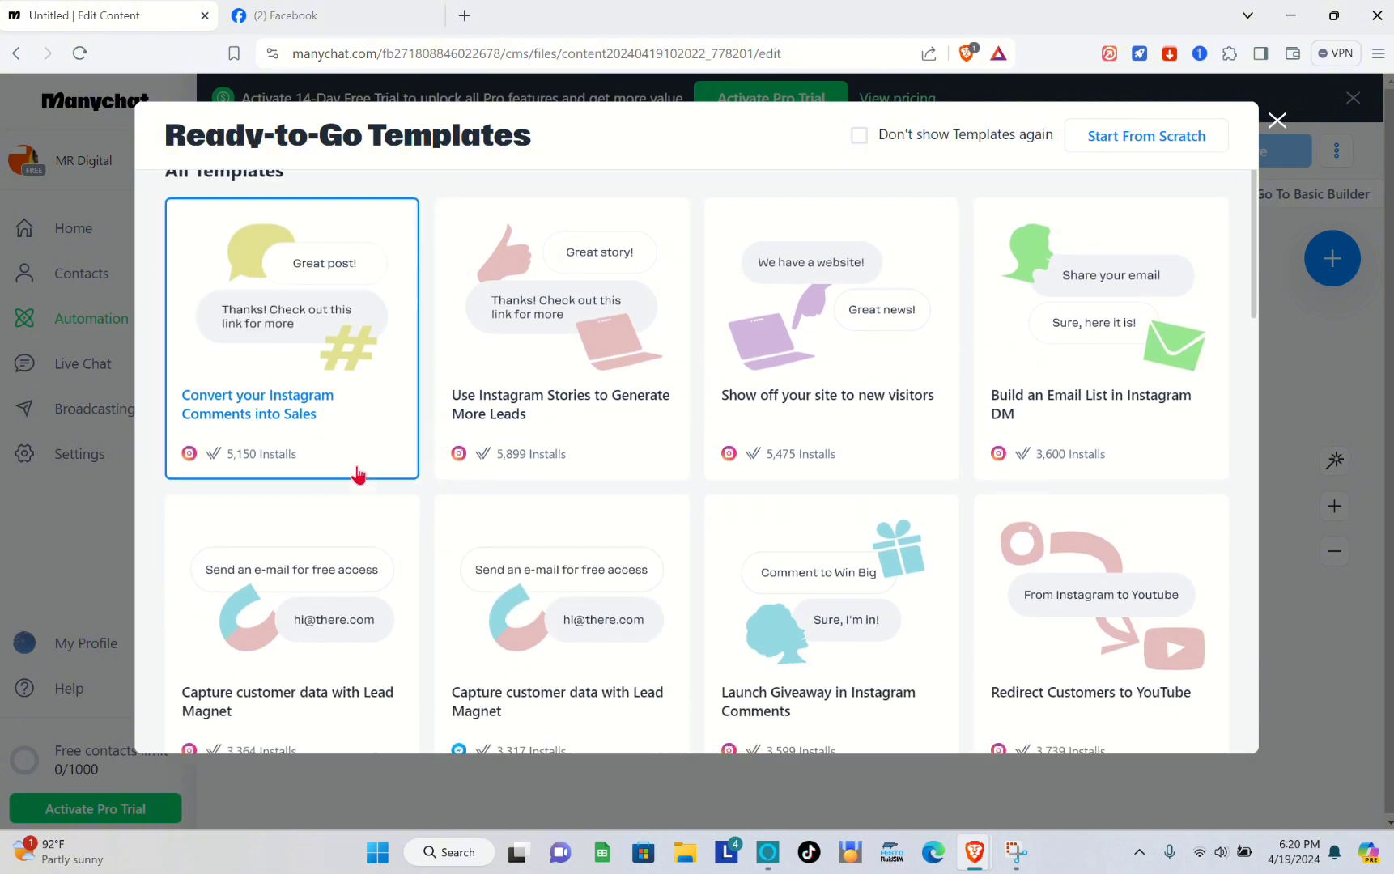
{"action": "scroll", "coordinate": [346, 500], "scroll_direction": "down", "scroll_amount": 5}
{"action": "scroll", "coordinate": [451, 576], "scroll_direction": "up", "scroll_amount": 2}
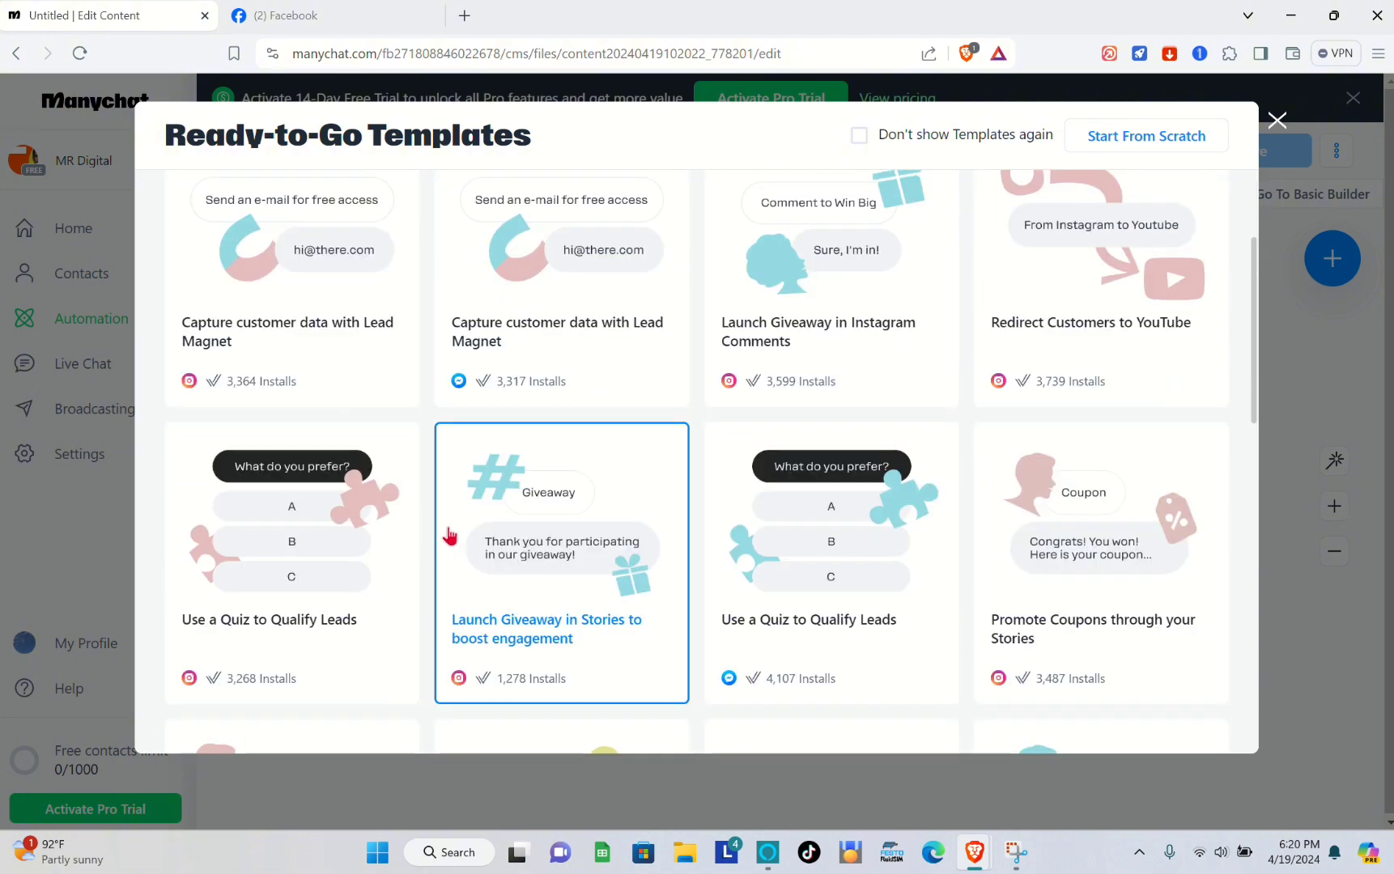
{"action": "scroll", "coordinate": [445, 525], "scroll_direction": "up", "scroll_amount": 4}
{"action": "scroll", "coordinate": [444, 525], "scroll_direction": "up", "scroll_amount": 1}
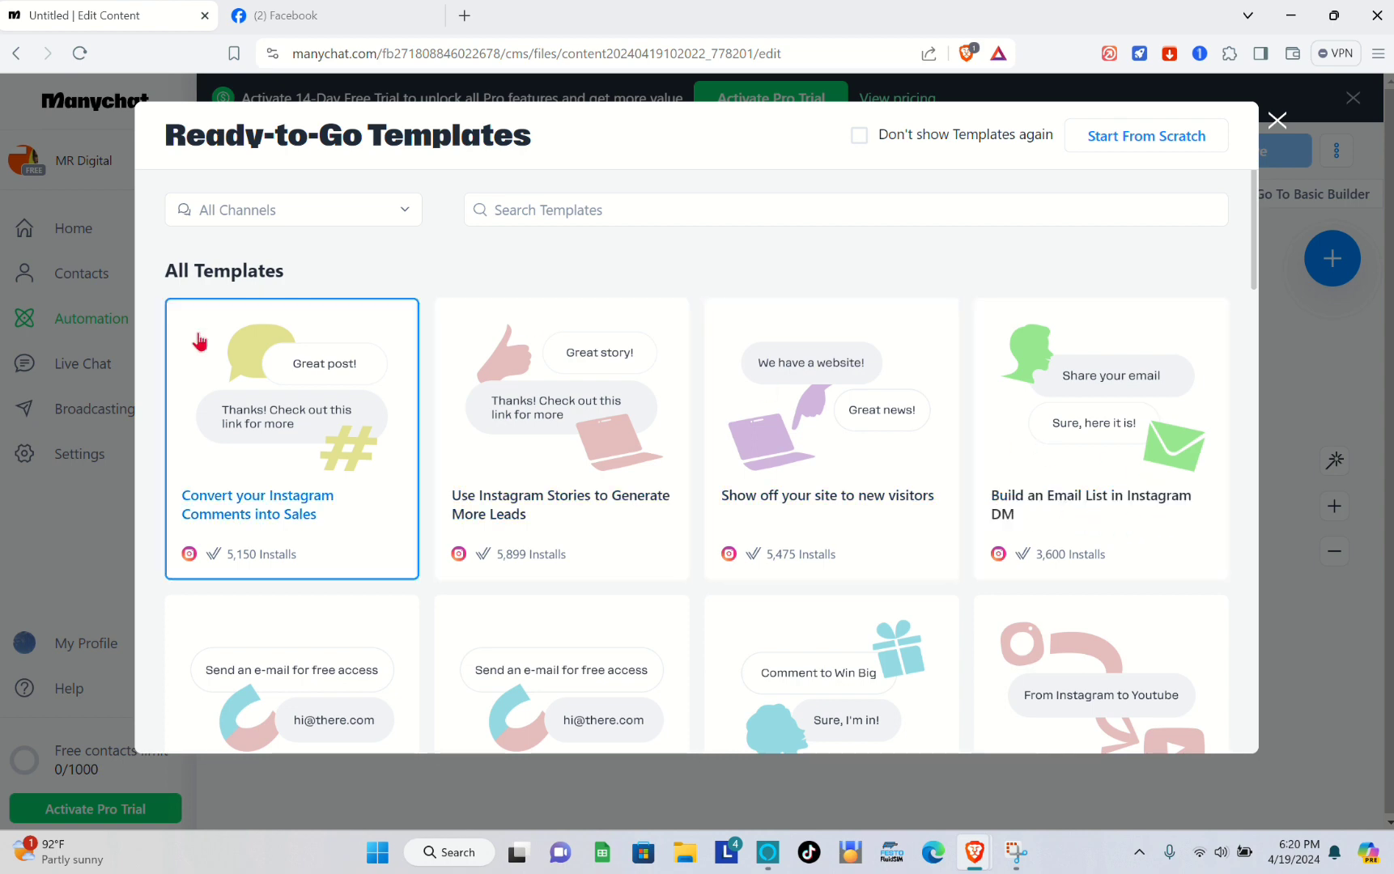
{"action": "left_click", "coordinate": [1141, 146]}
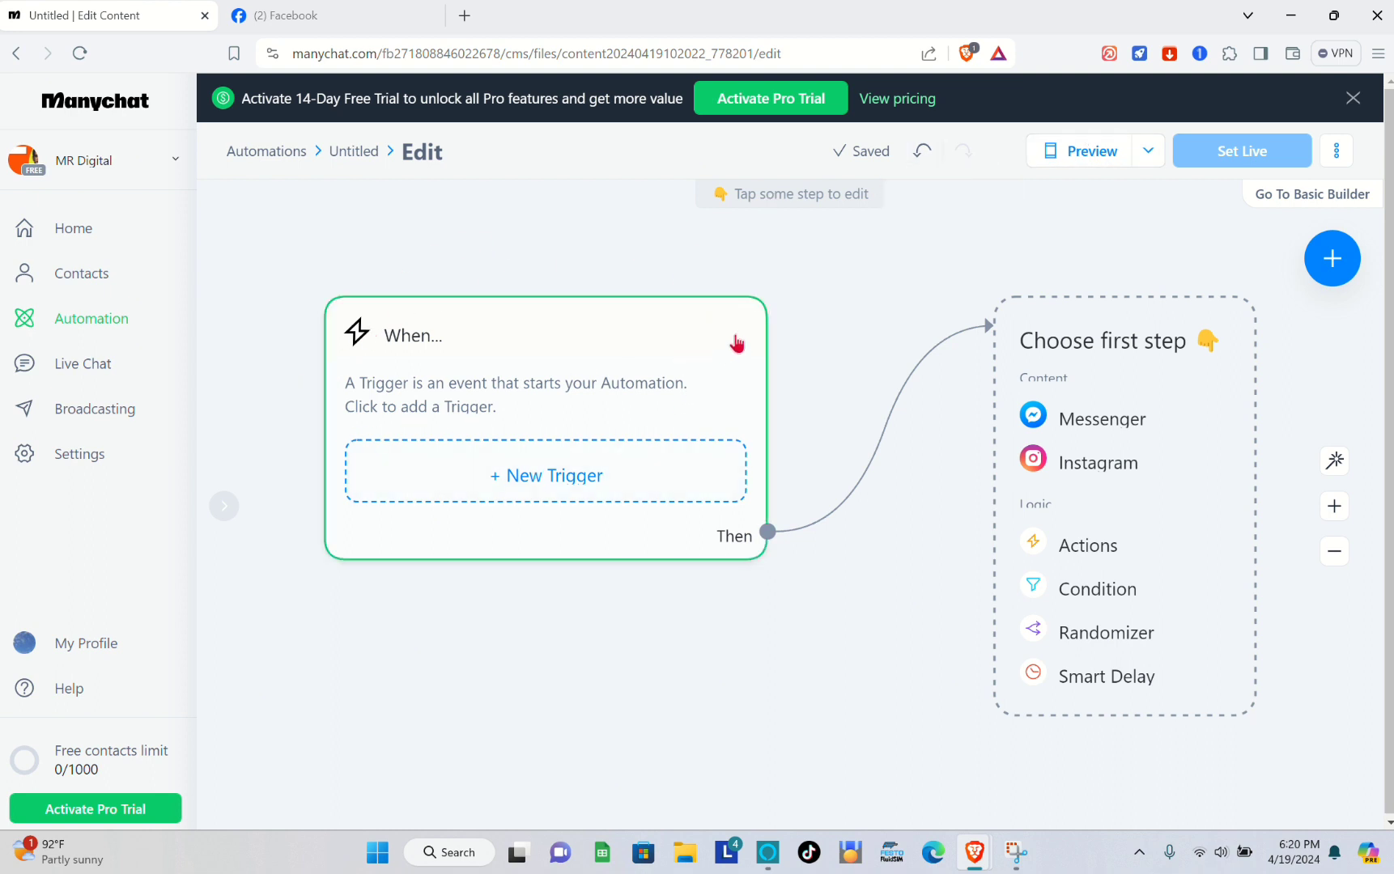
{"action": "left_click_drag", "start_coordinate": [734, 342], "coordinate": [703, 314]}
{"action": "left_click", "coordinate": [703, 314]}
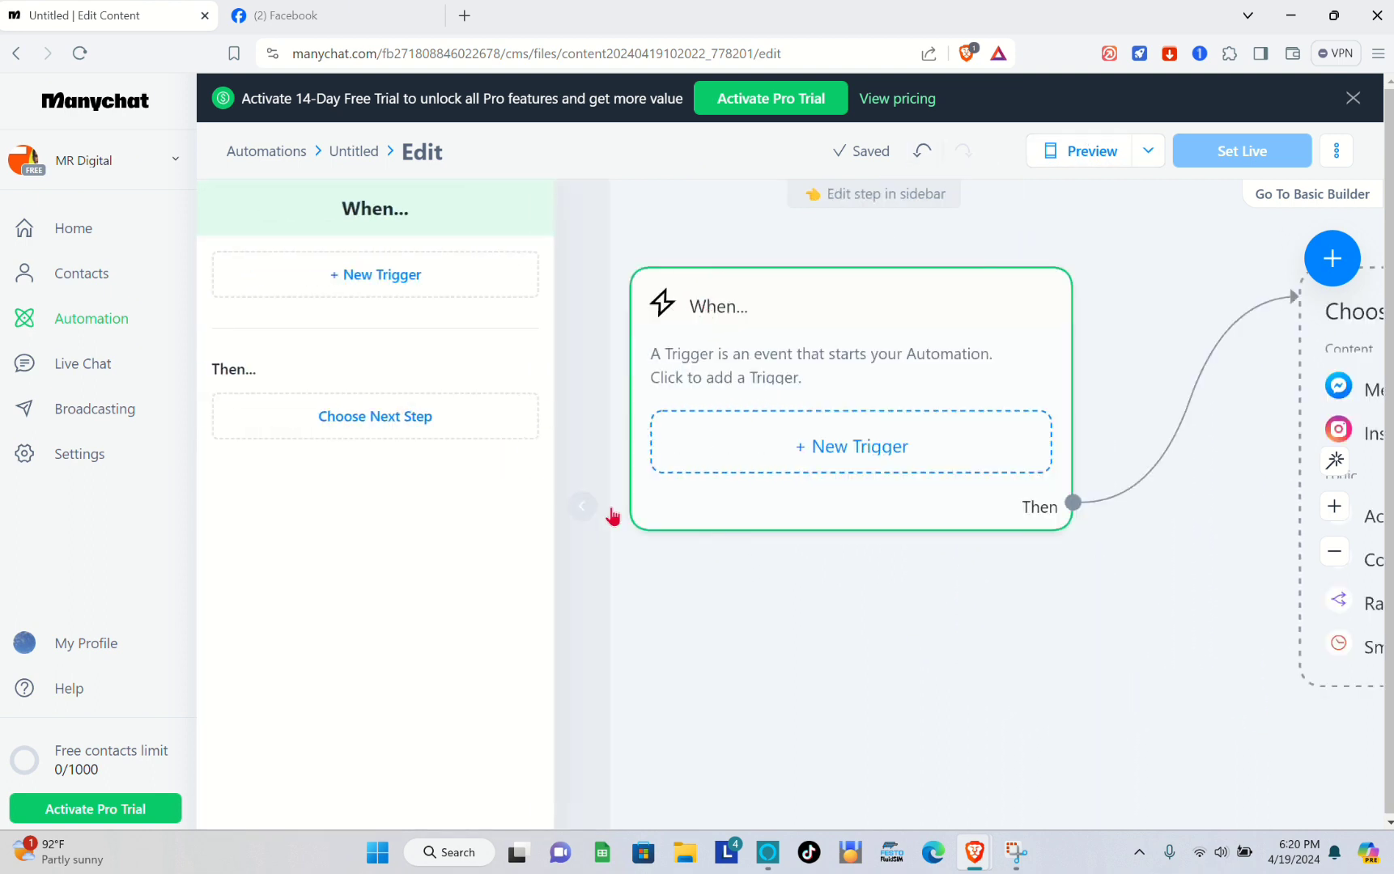
{"action": "left_click", "coordinate": [636, 248]}
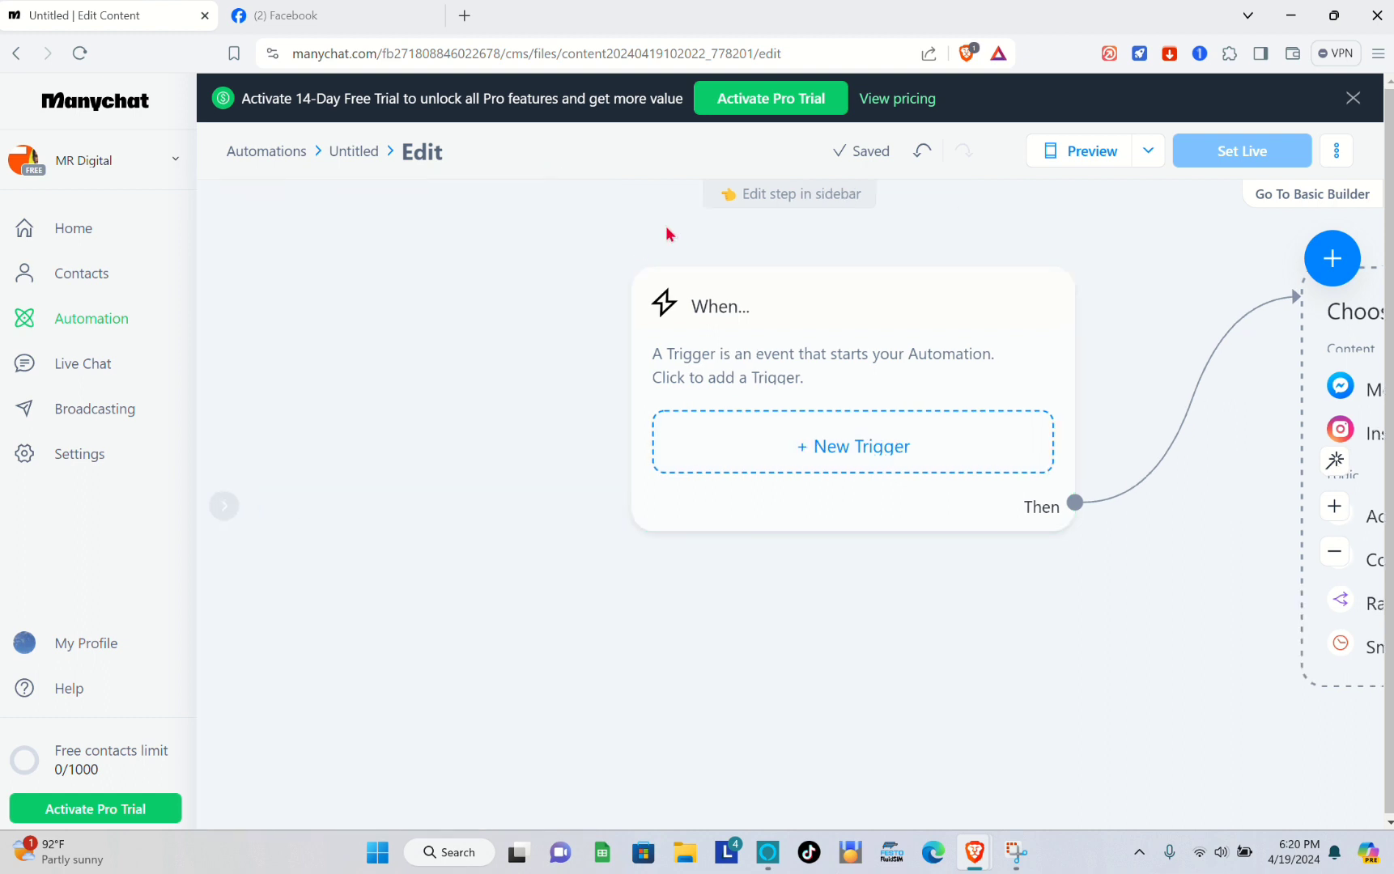
Set an Instagram Send Message block as the first step after the trigger block
{"action": "left_click_drag", "start_coordinate": [992, 383], "coordinate": [669, 368]}
{"action": "left_click", "coordinate": [656, 365]}
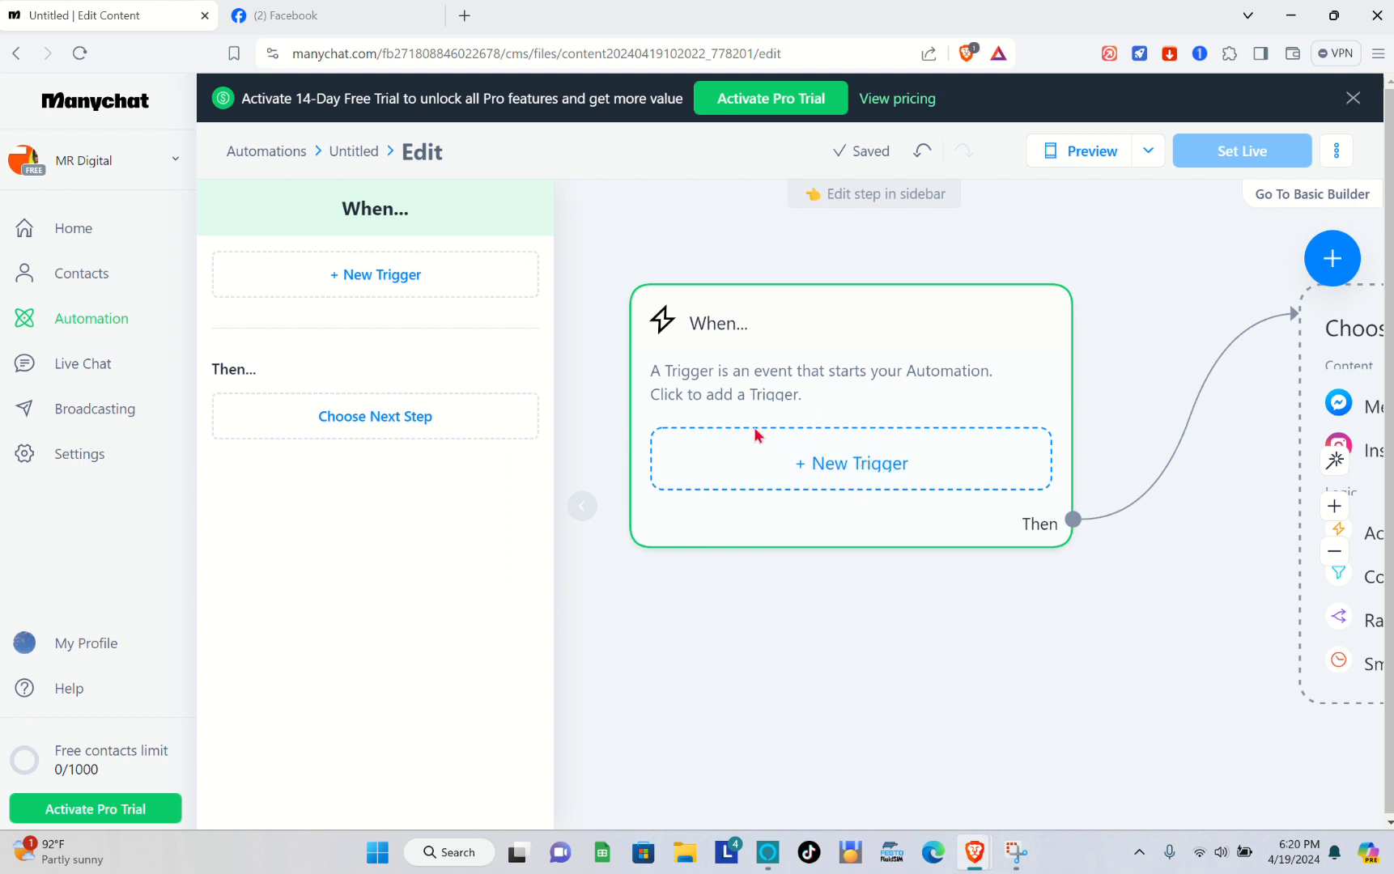
{"action": "left_click_drag", "start_coordinate": [1337, 446], "coordinate": [1169, 438]}
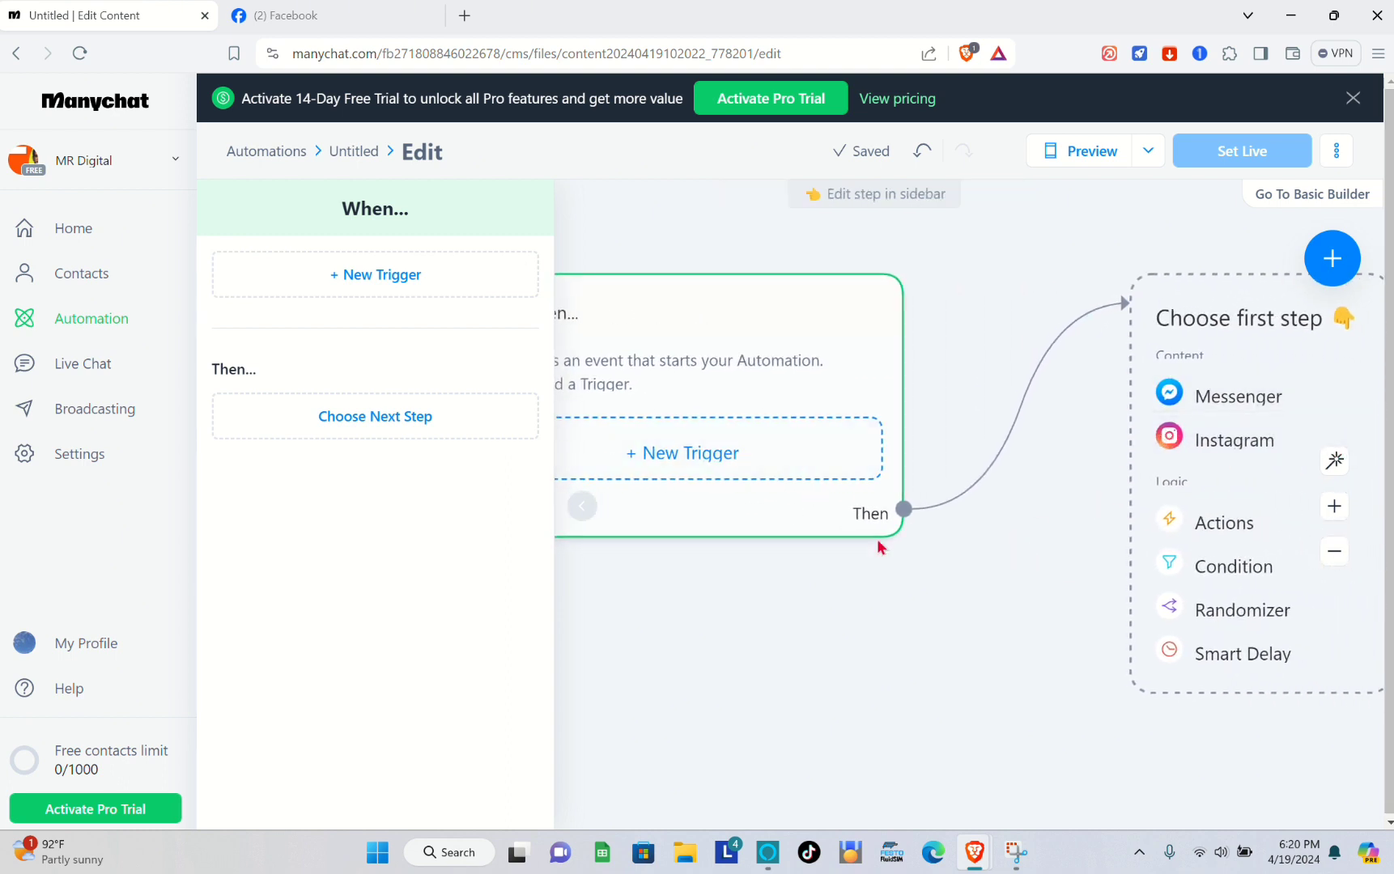
{"action": "left_click", "coordinate": [1197, 453]}
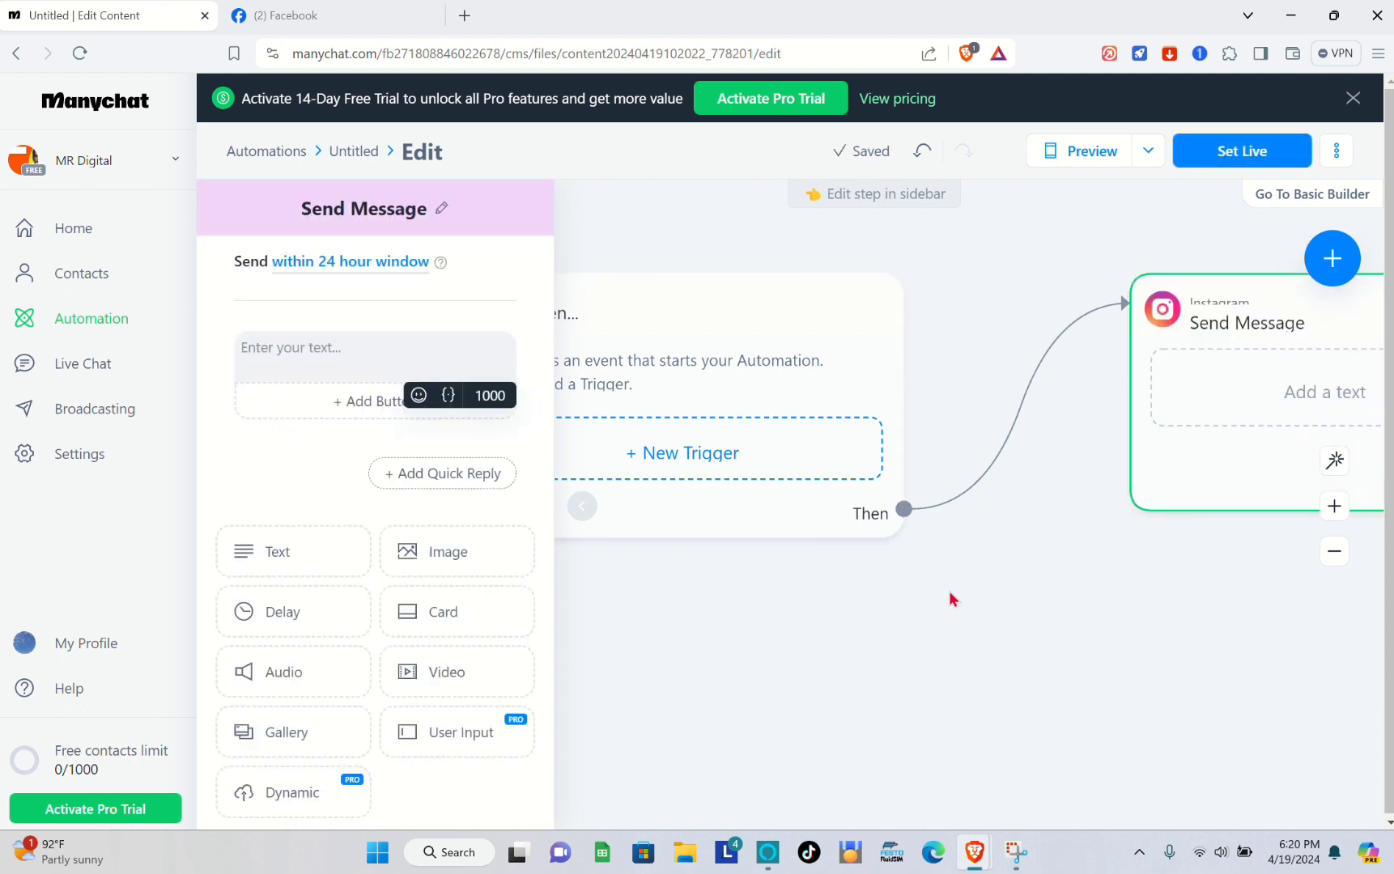
Leave the message settings and reposition the blocks so Send Message sits diagonally below the When block
{"action": "left_click", "coordinate": [915, 644]}
{"action": "left_click_drag", "start_coordinate": [855, 366], "coordinate": [761, 346]}
{"action": "left_click_drag", "start_coordinate": [1183, 467], "coordinate": [875, 725]}
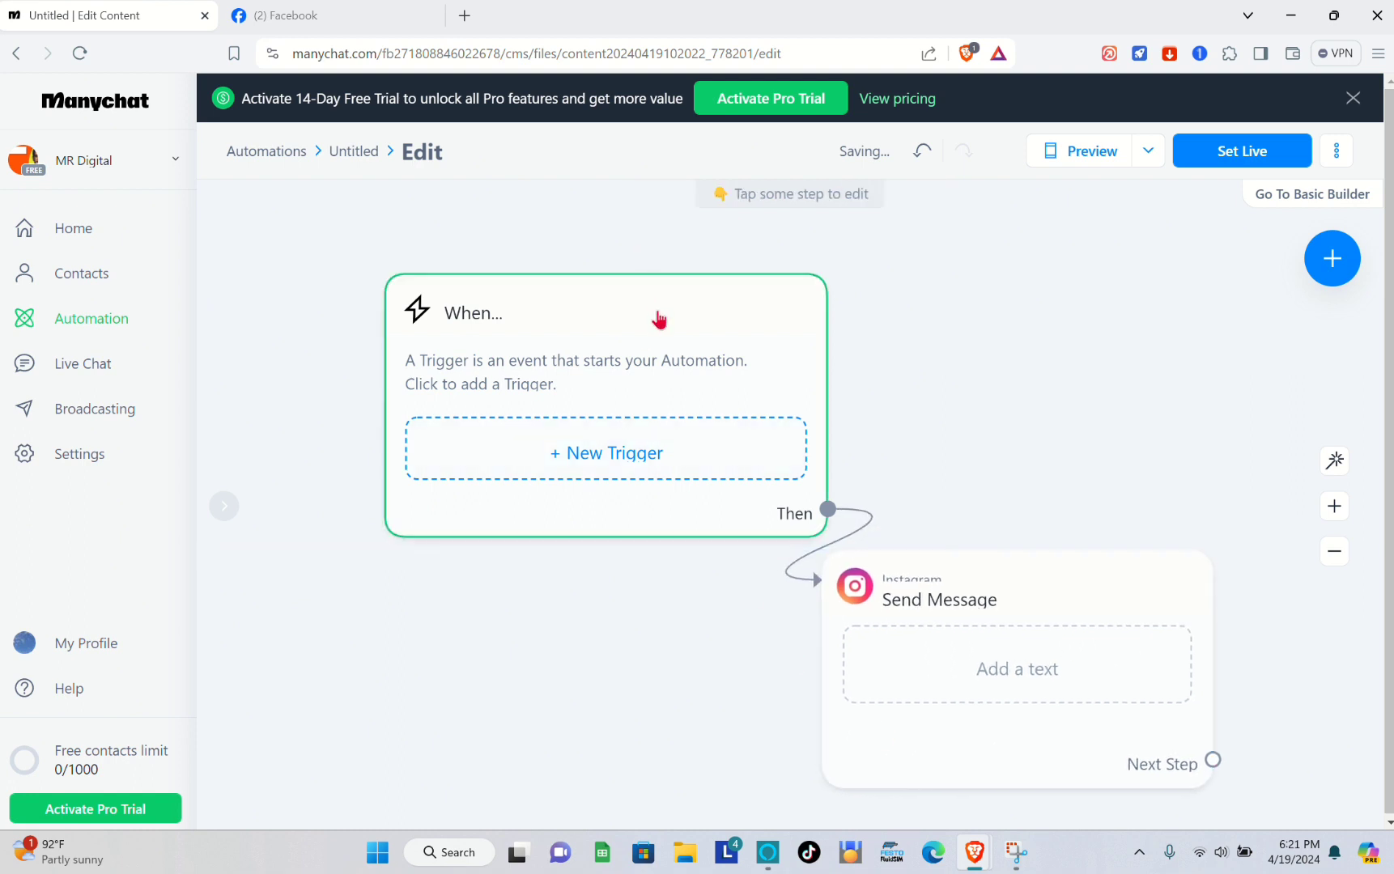
{"action": "left_click_drag", "start_coordinate": [660, 317], "coordinate": [599, 251]}
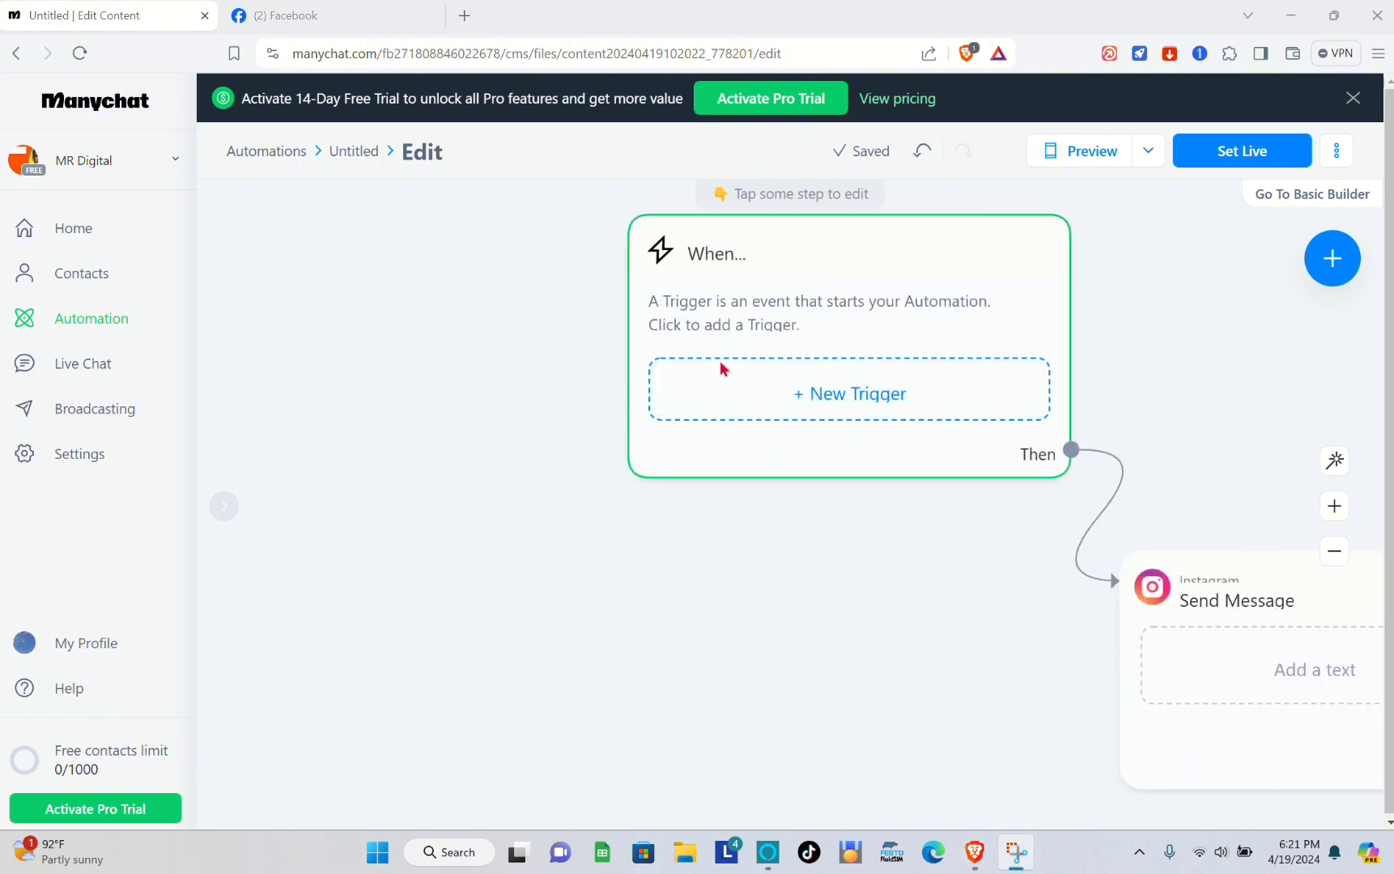
Add the Instagram trigger "User sends a message" and have it detect specific words in a message
{"action": "left_click", "coordinate": [793, 394]}
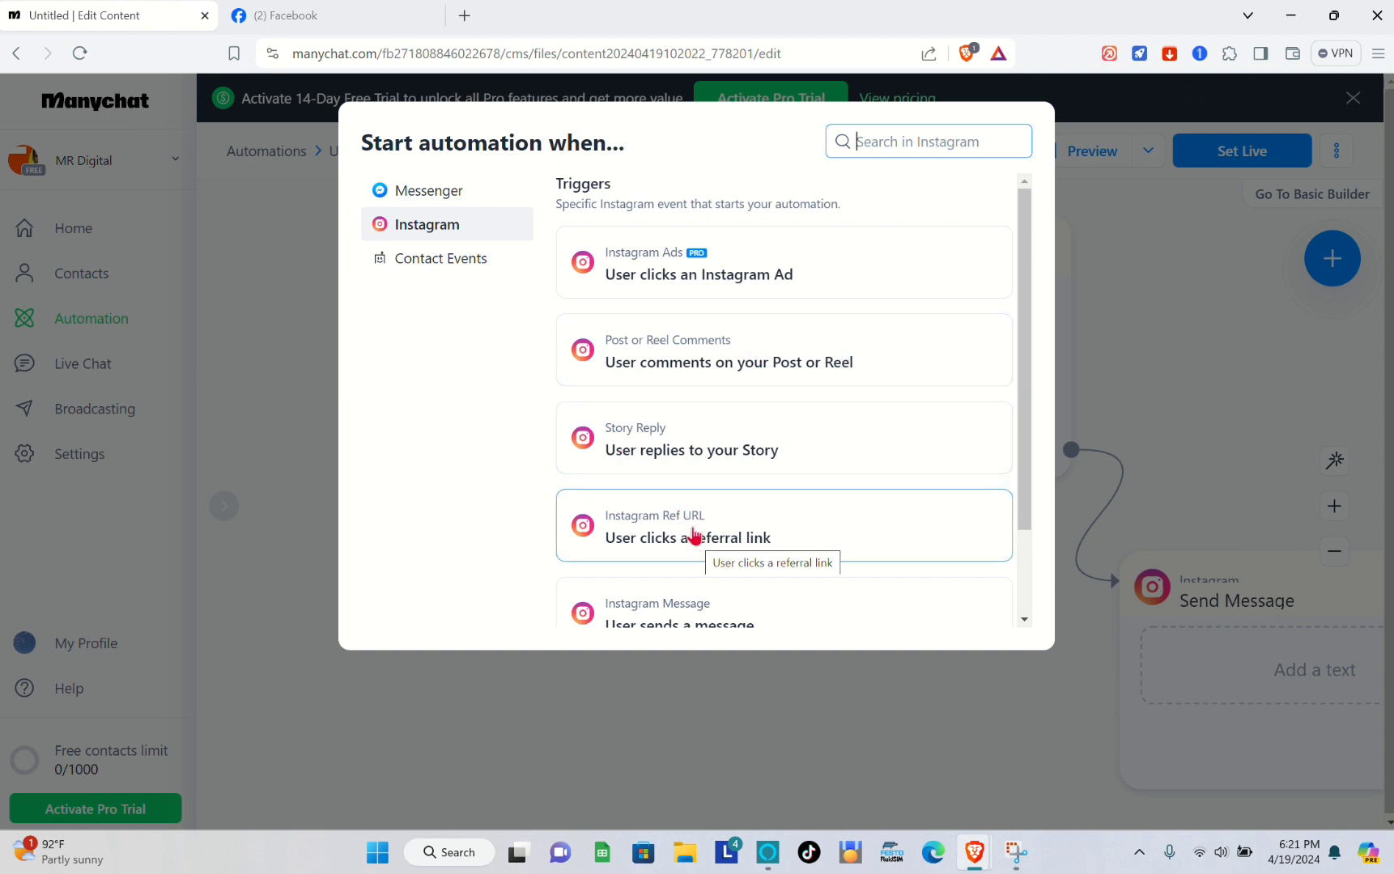
{"action": "scroll", "coordinate": [694, 525], "scroll_direction": "down", "scroll_amount": 2}
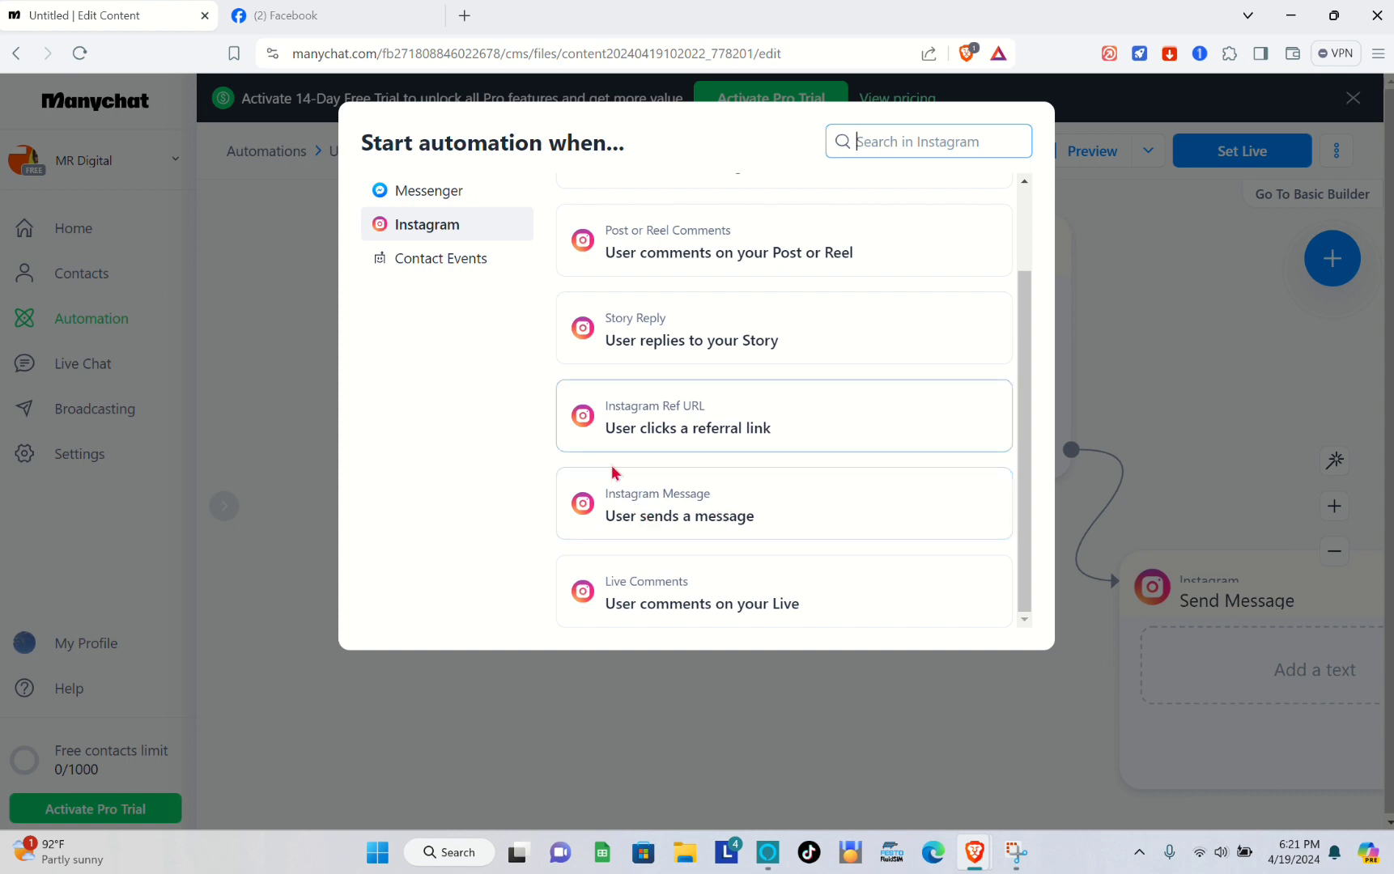
{"action": "scroll", "coordinate": [656, 587], "scroll_direction": "up", "scroll_amount": 2}
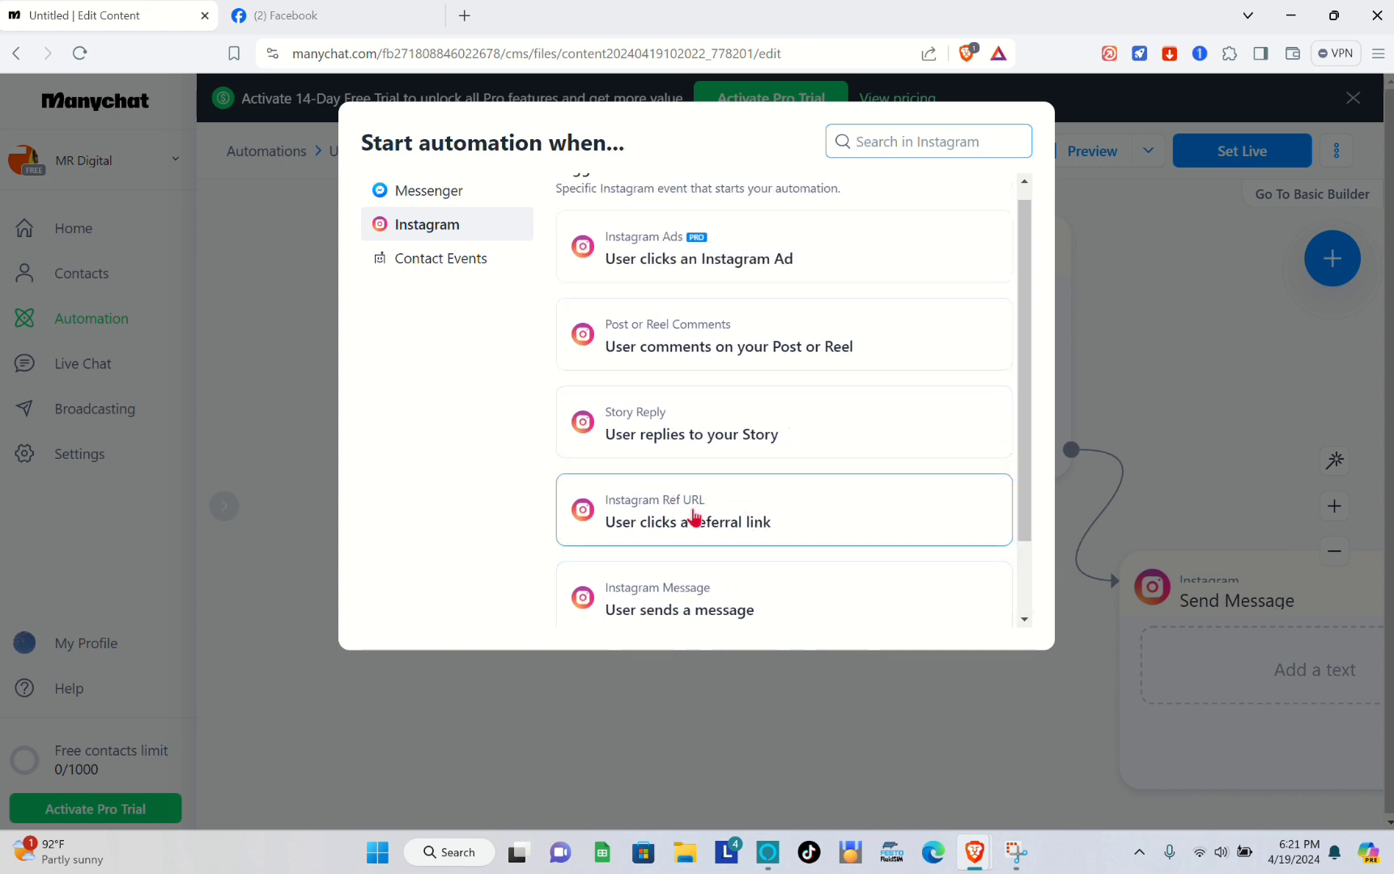
{"action": "scroll", "coordinate": [664, 591], "scroll_direction": "up", "scroll_amount": 1}
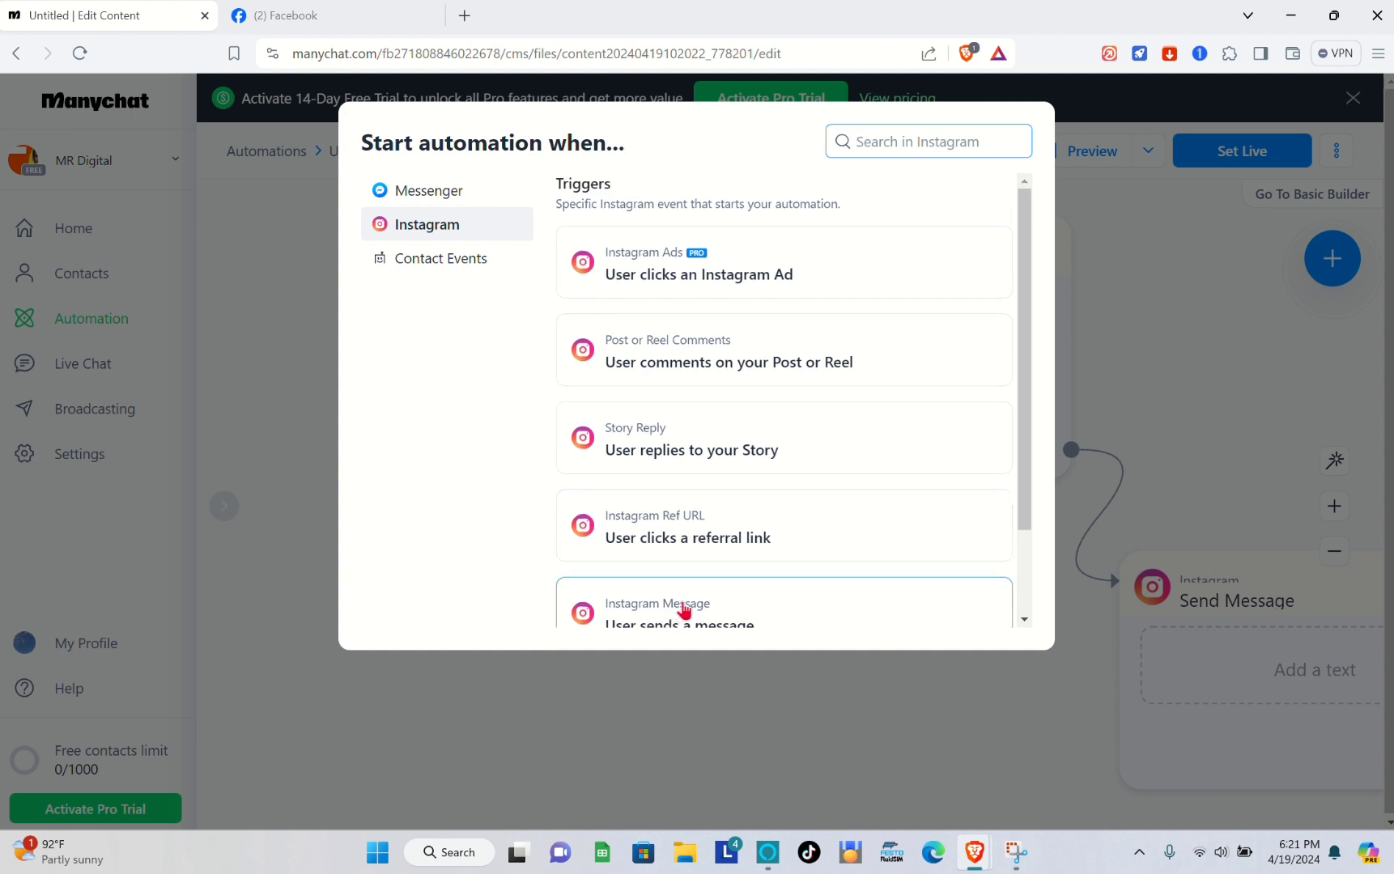
{"action": "left_click", "coordinate": [731, 613]}
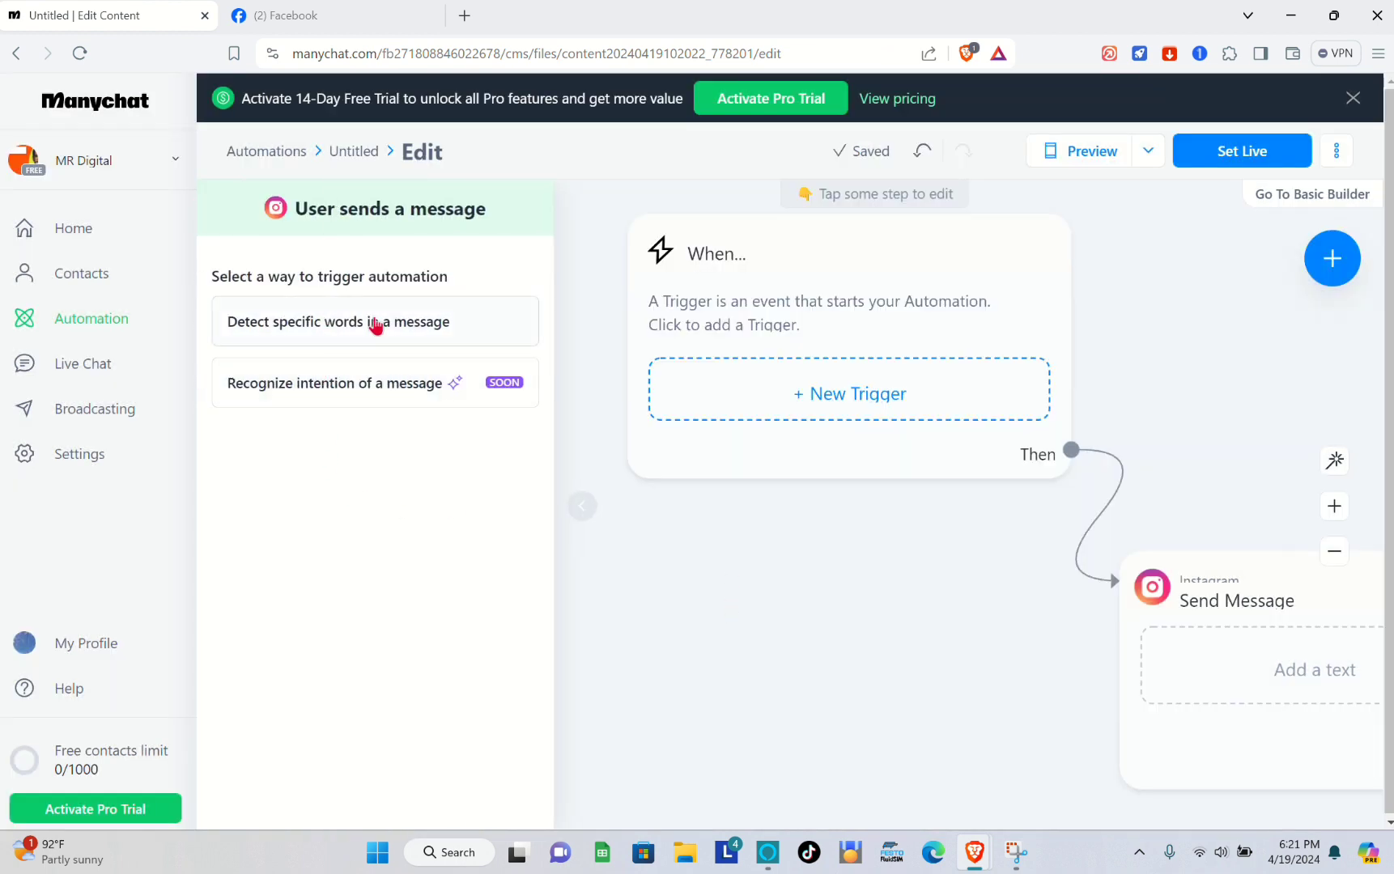
{"action": "left_click", "coordinate": [301, 324]}
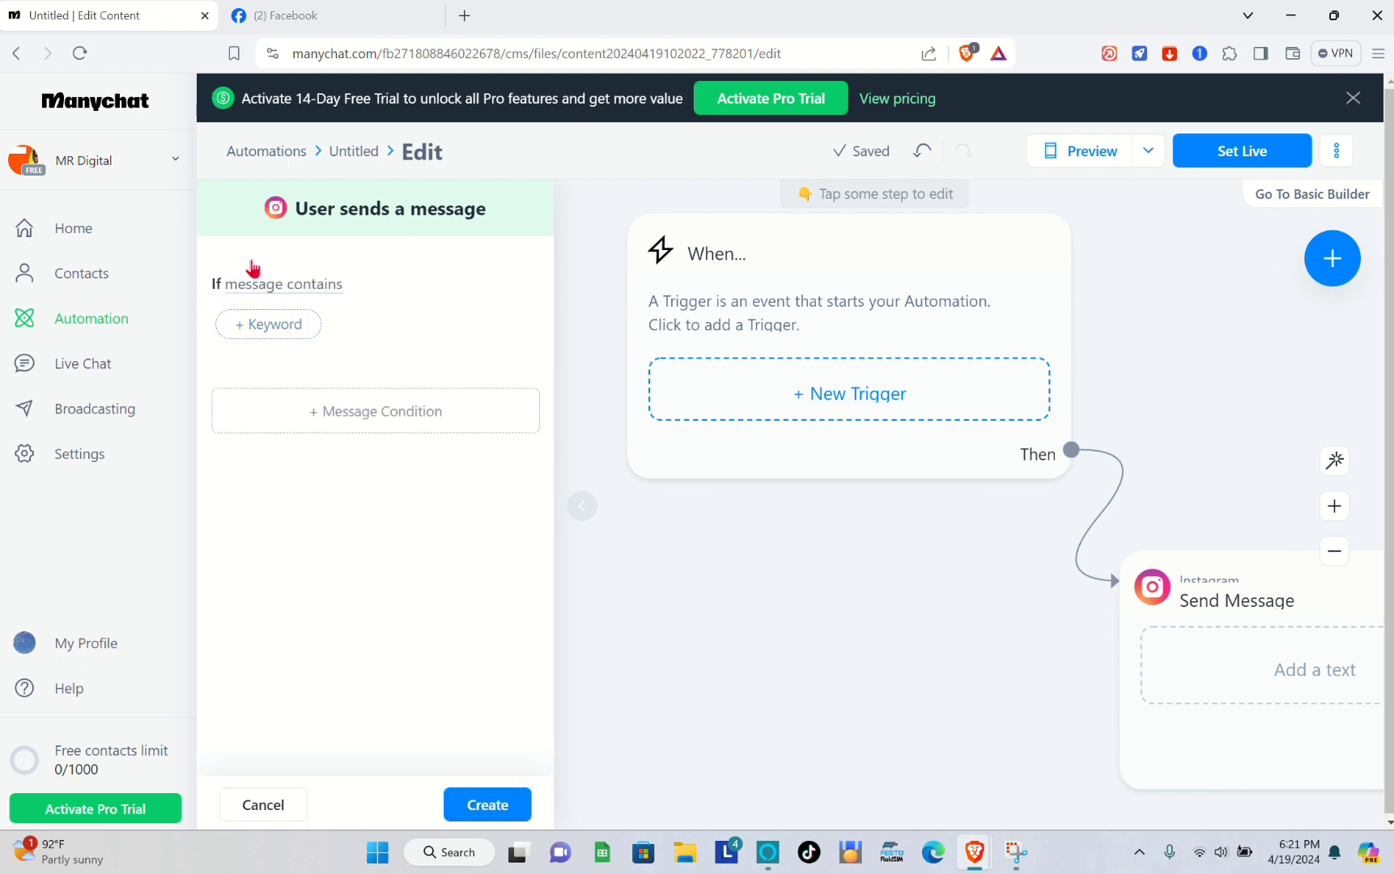
Add the keywords "hi", "hello" and "." to the trigger's message contains condition
{"action": "left_click", "coordinate": [273, 326]}
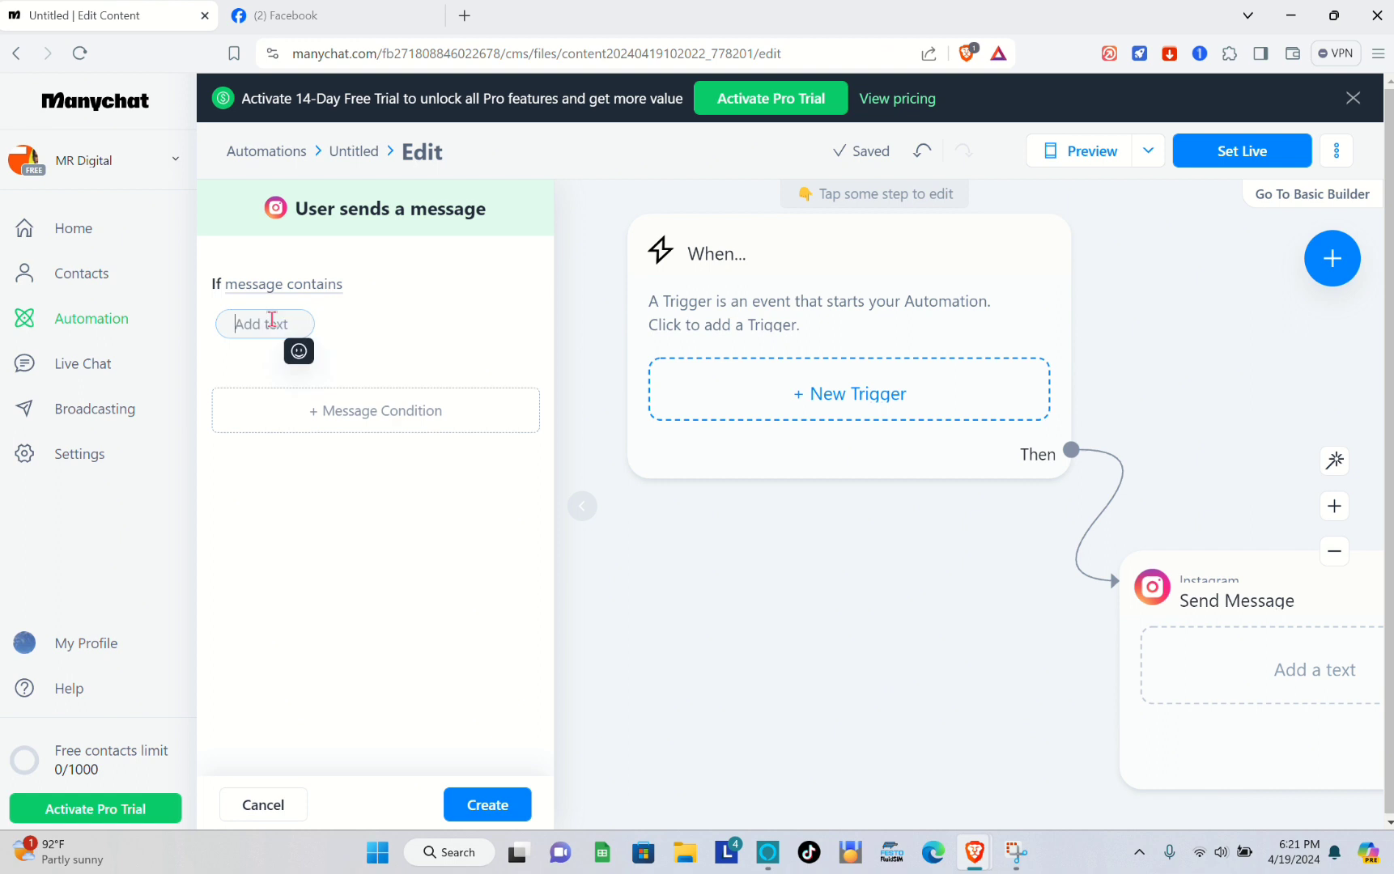
{"action": "type", "text": "hi"}
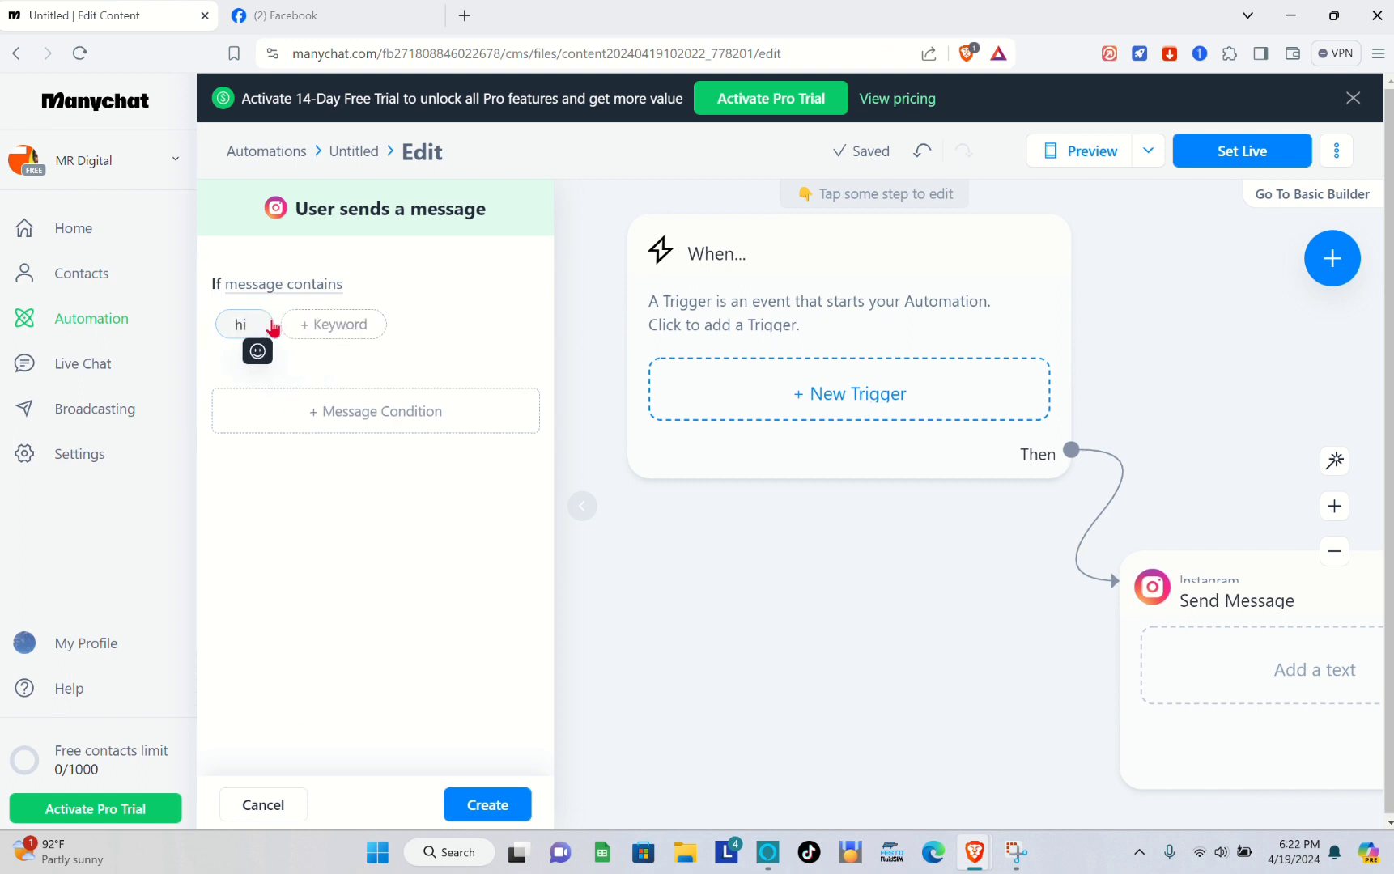
{"action": "type", "text": "he"}
{"action": "key", "text": "BackSpace"}
{"action": "key", "text": "BackSpace"}
{"action": "left_click", "coordinate": [315, 323]}
{"action": "type", "text": "hello"}
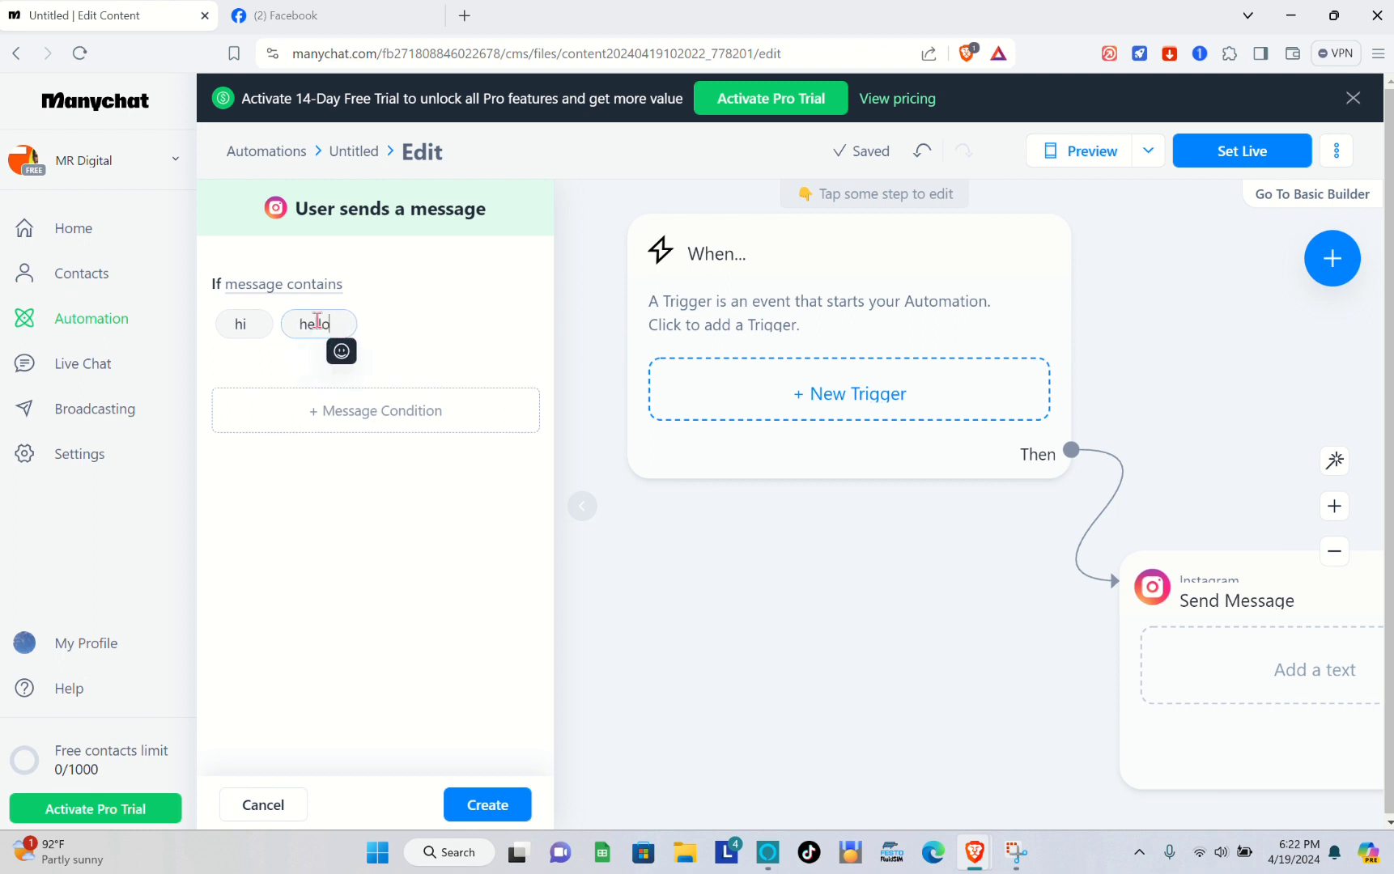
{"action": "left_click", "coordinate": [409, 324]}
{"action": "type", "text": "."}
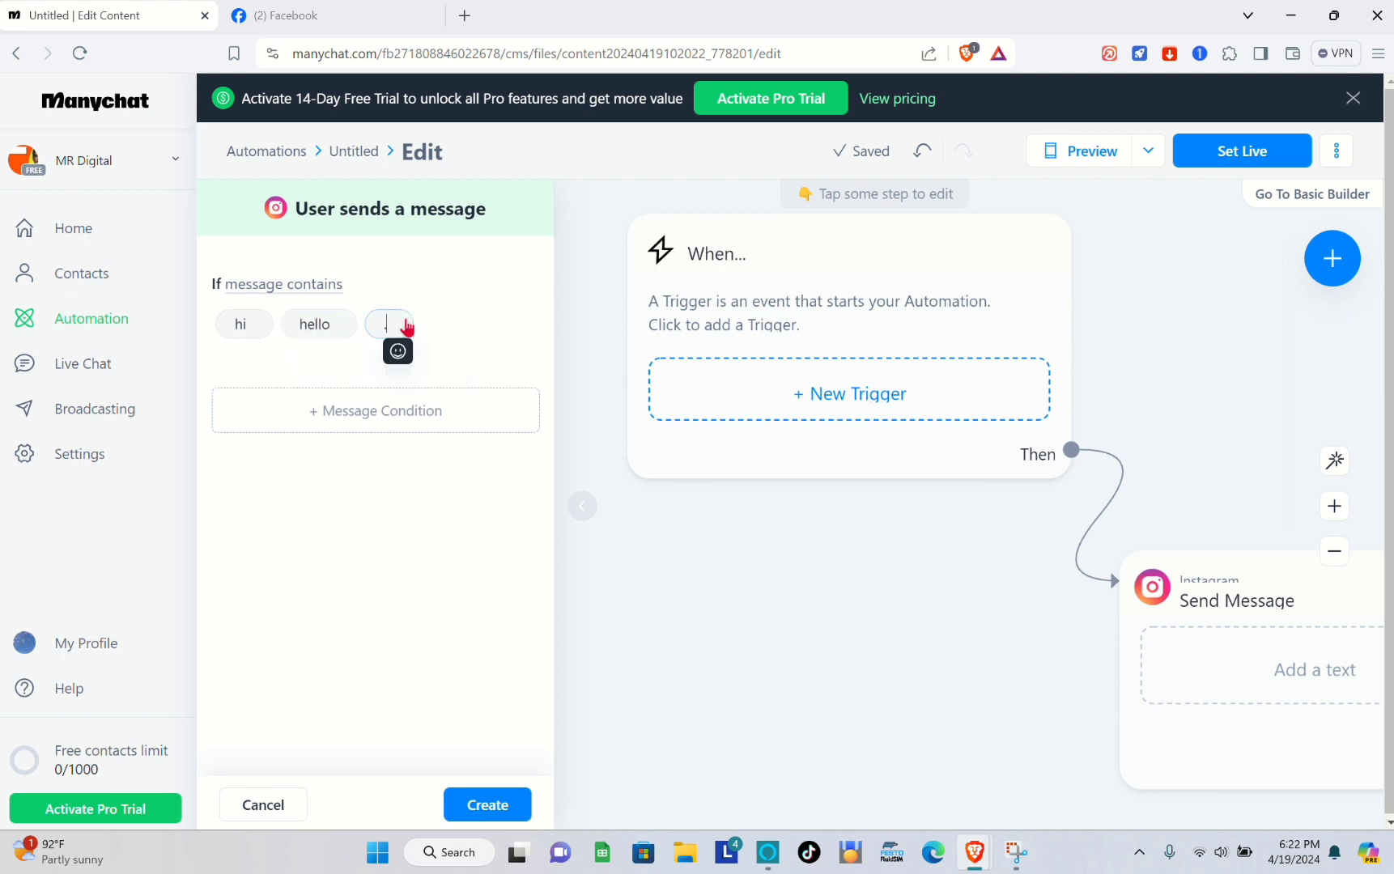
Add the keywords "?", "how?", "hey" and "good day" to the condition, and create the trigger
{"action": "left_click", "coordinate": [462, 325]}
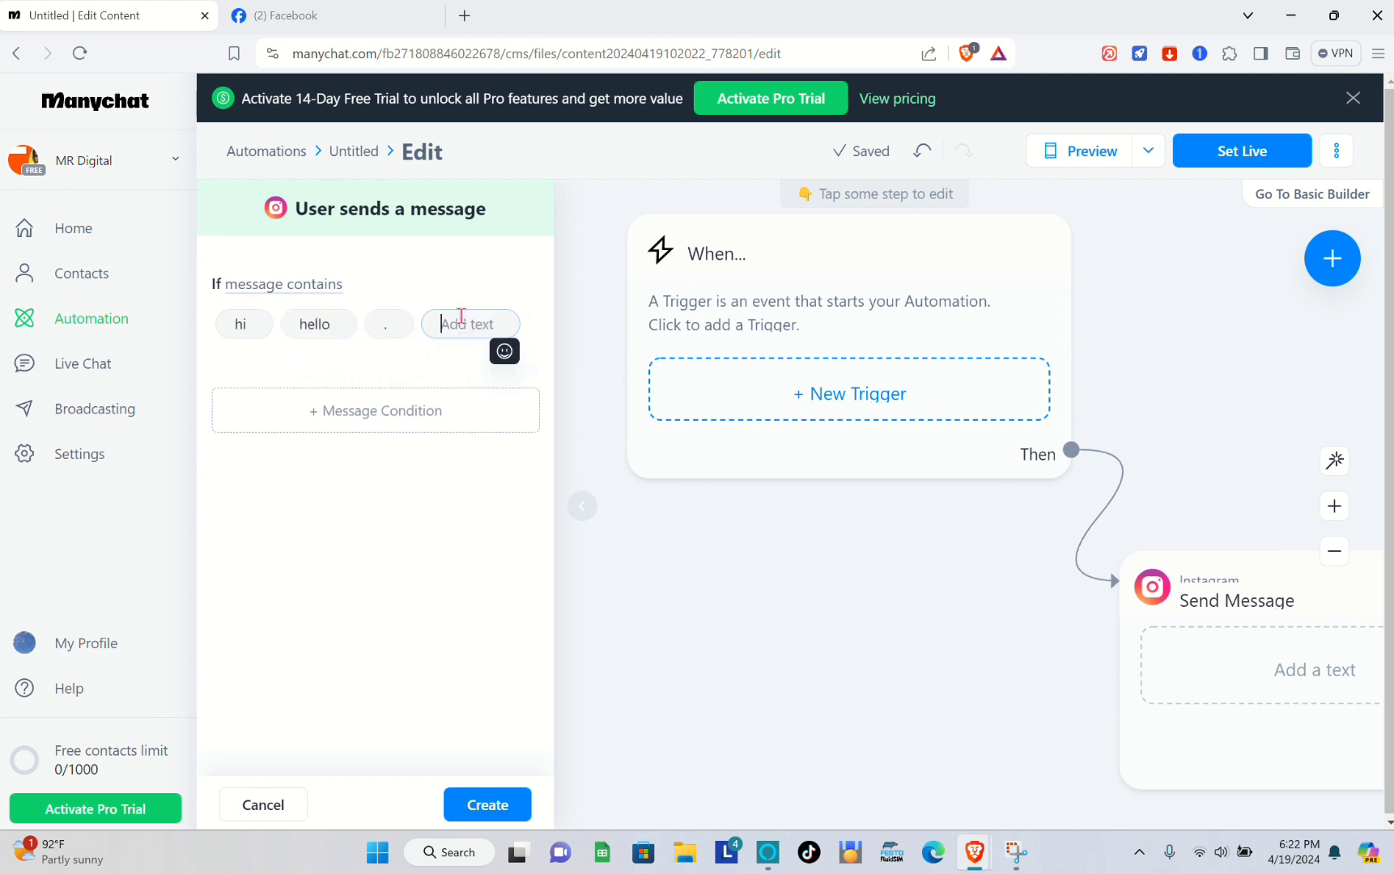
{"action": "type", "text": "?"}
{"action": "left_click", "coordinate": [292, 368]}
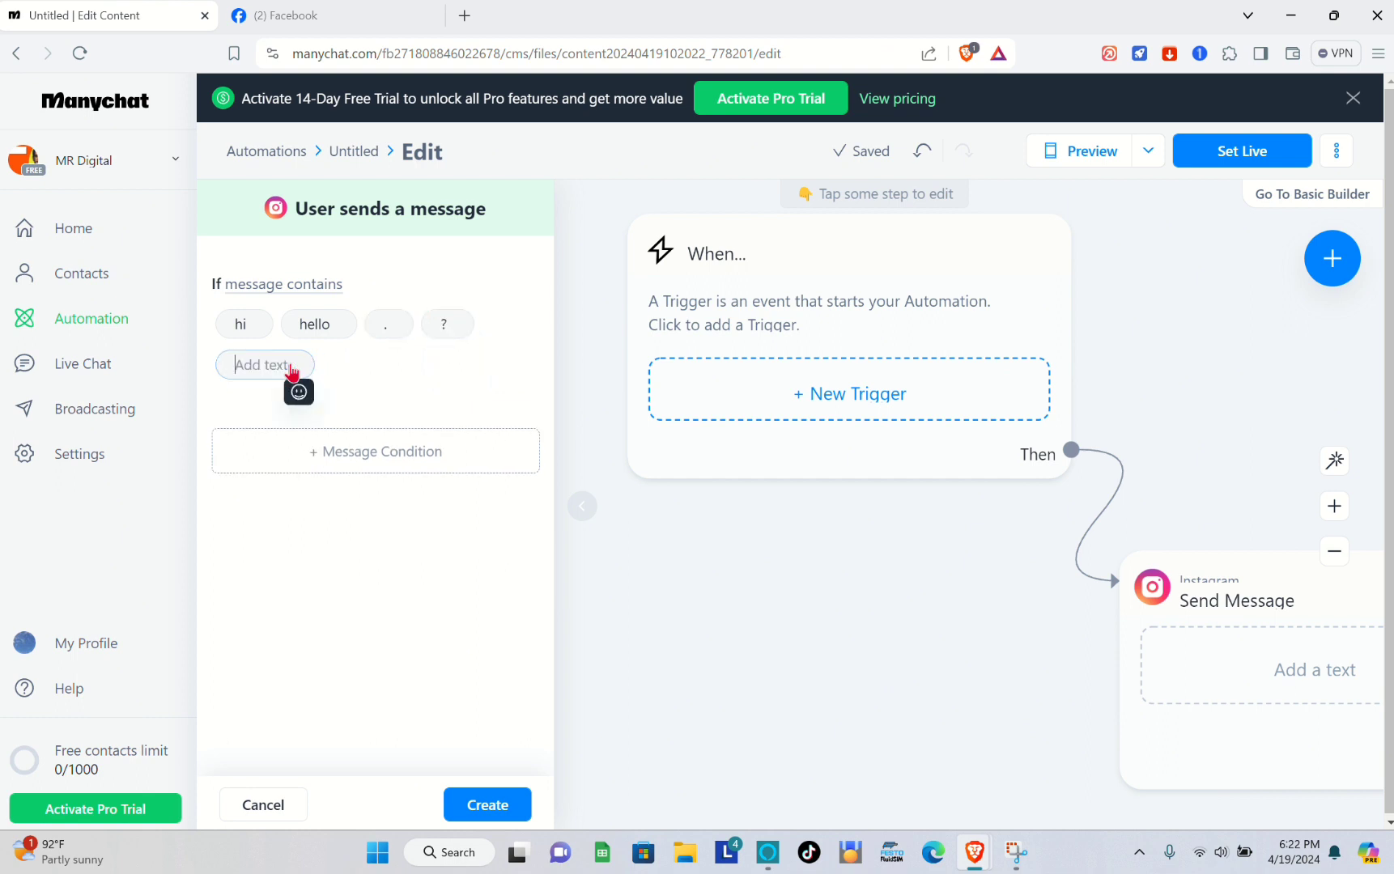
{"action": "type", "text": "how?"}
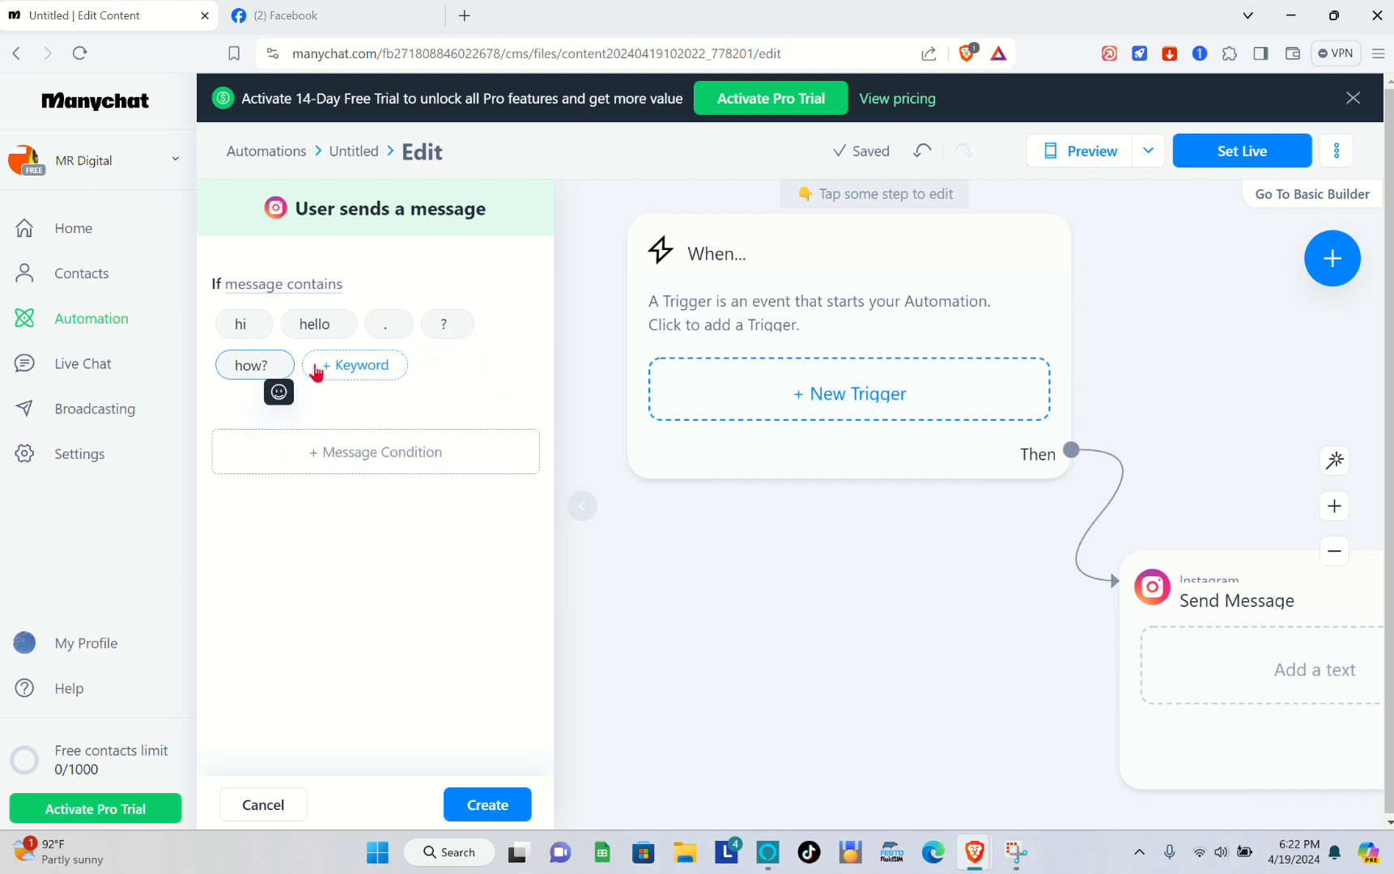
{"action": "left_click", "coordinate": [323, 366]}
{"action": "type", "text": "hey"}
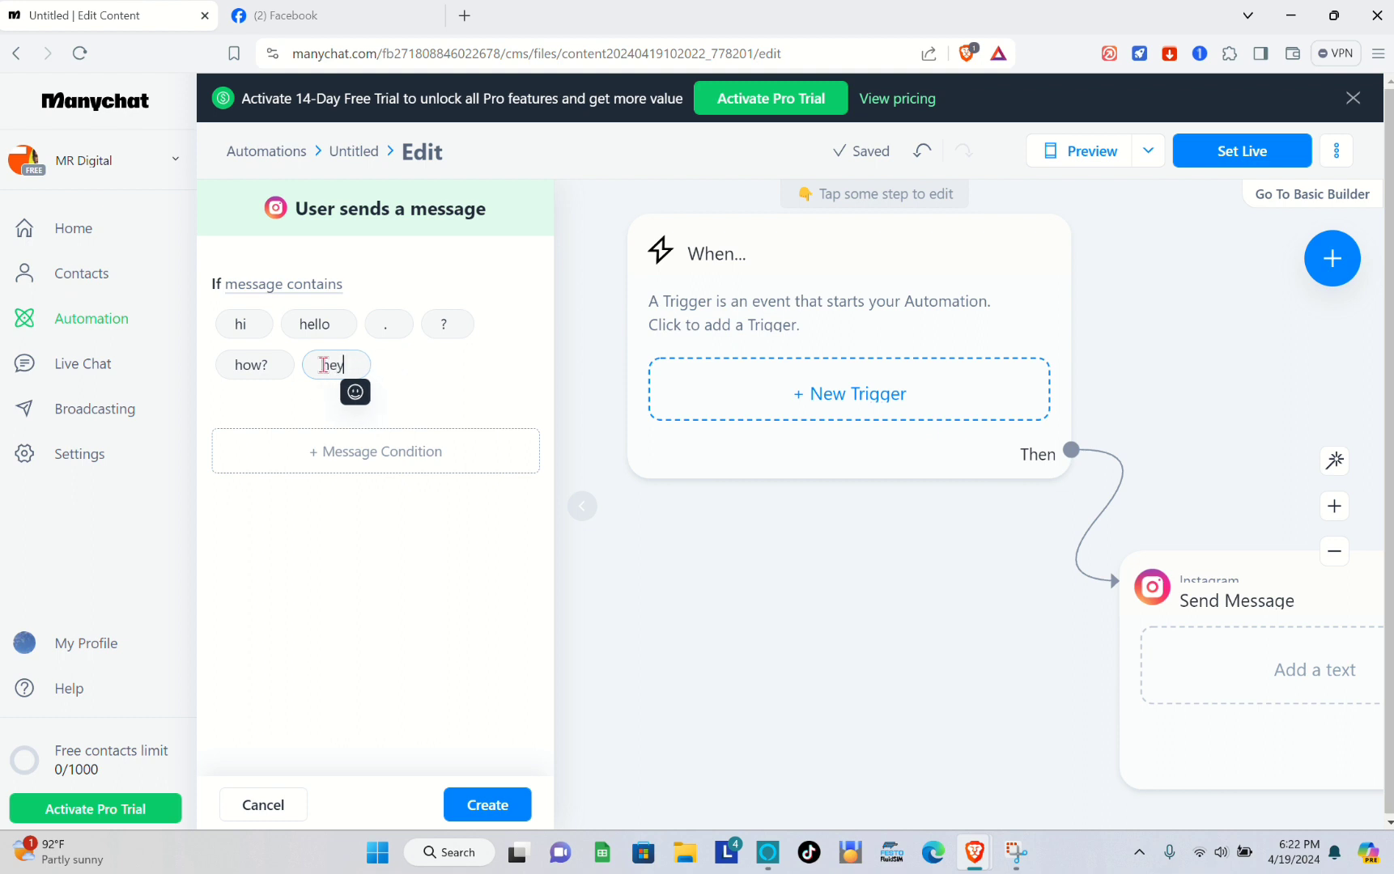
{"action": "left_click", "coordinate": [396, 377]}
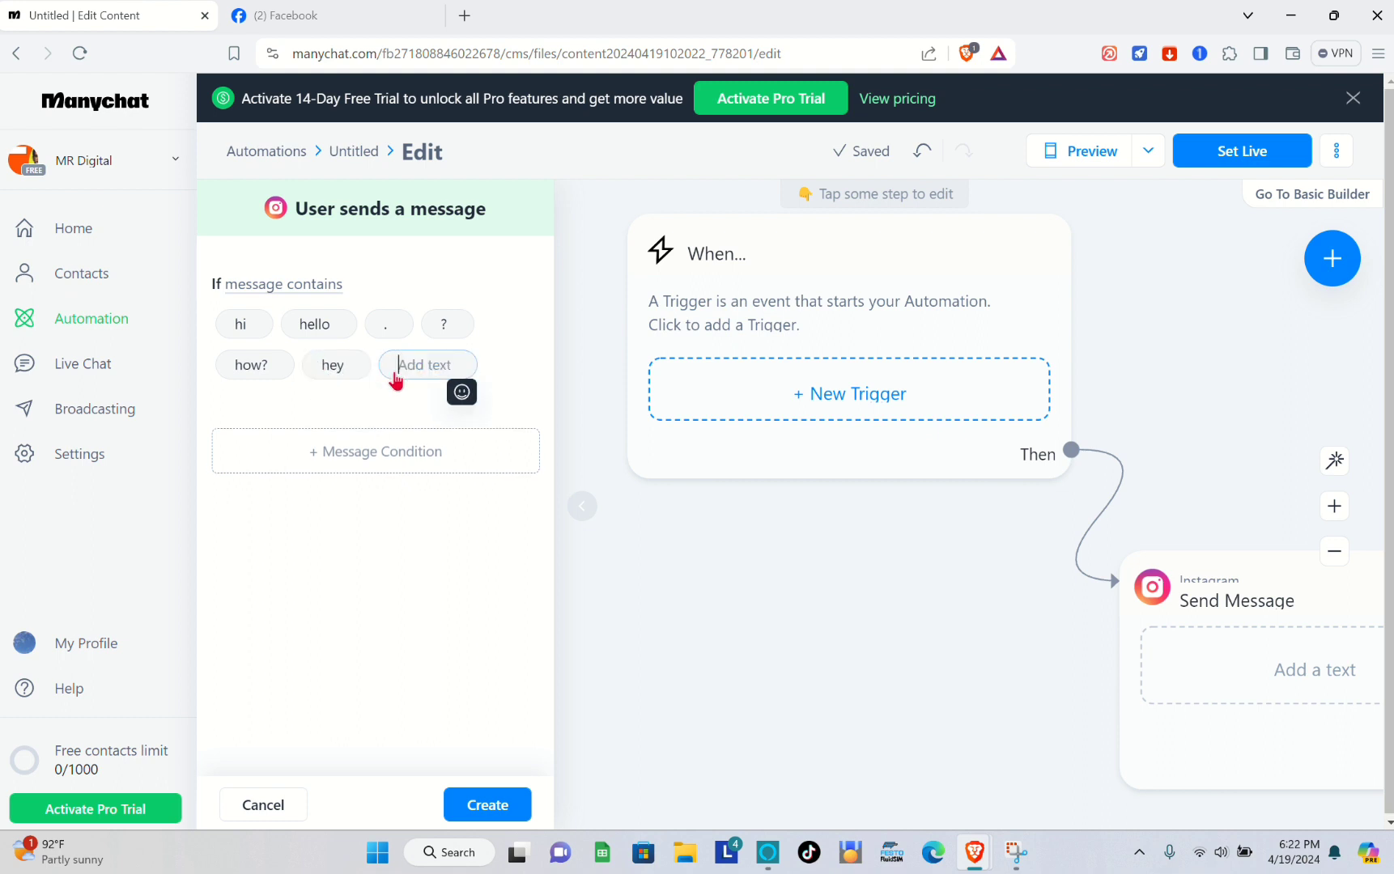
{"action": "type", "text": "good day"}
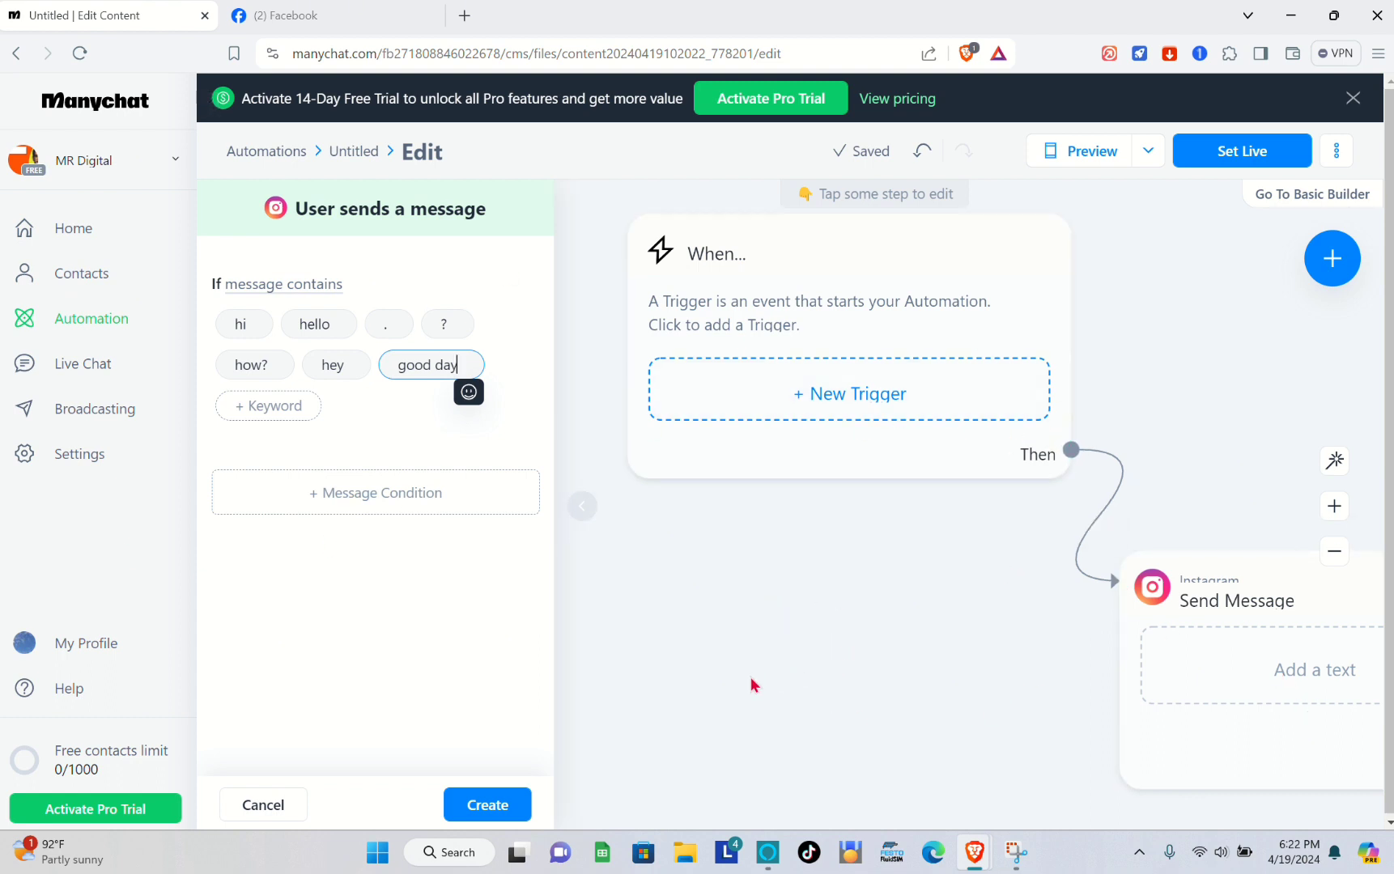
{"action": "scroll", "coordinate": [780, 658], "scroll_direction": "down", "scroll_amount": 1}
{"action": "scroll", "coordinate": [765, 557], "scroll_direction": "down", "scroll_amount": 1}
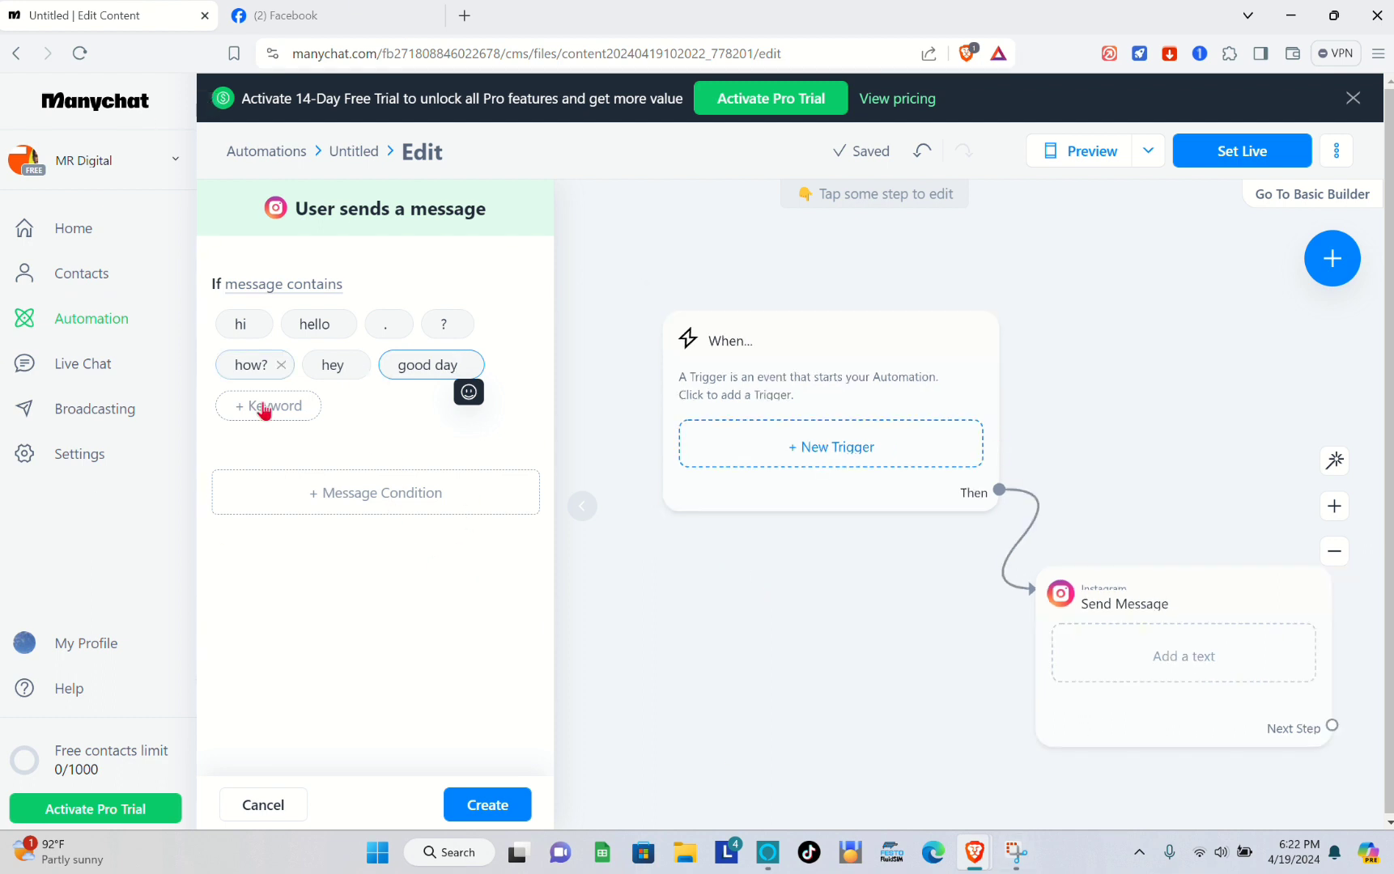
{"action": "left_click", "coordinate": [500, 806]}
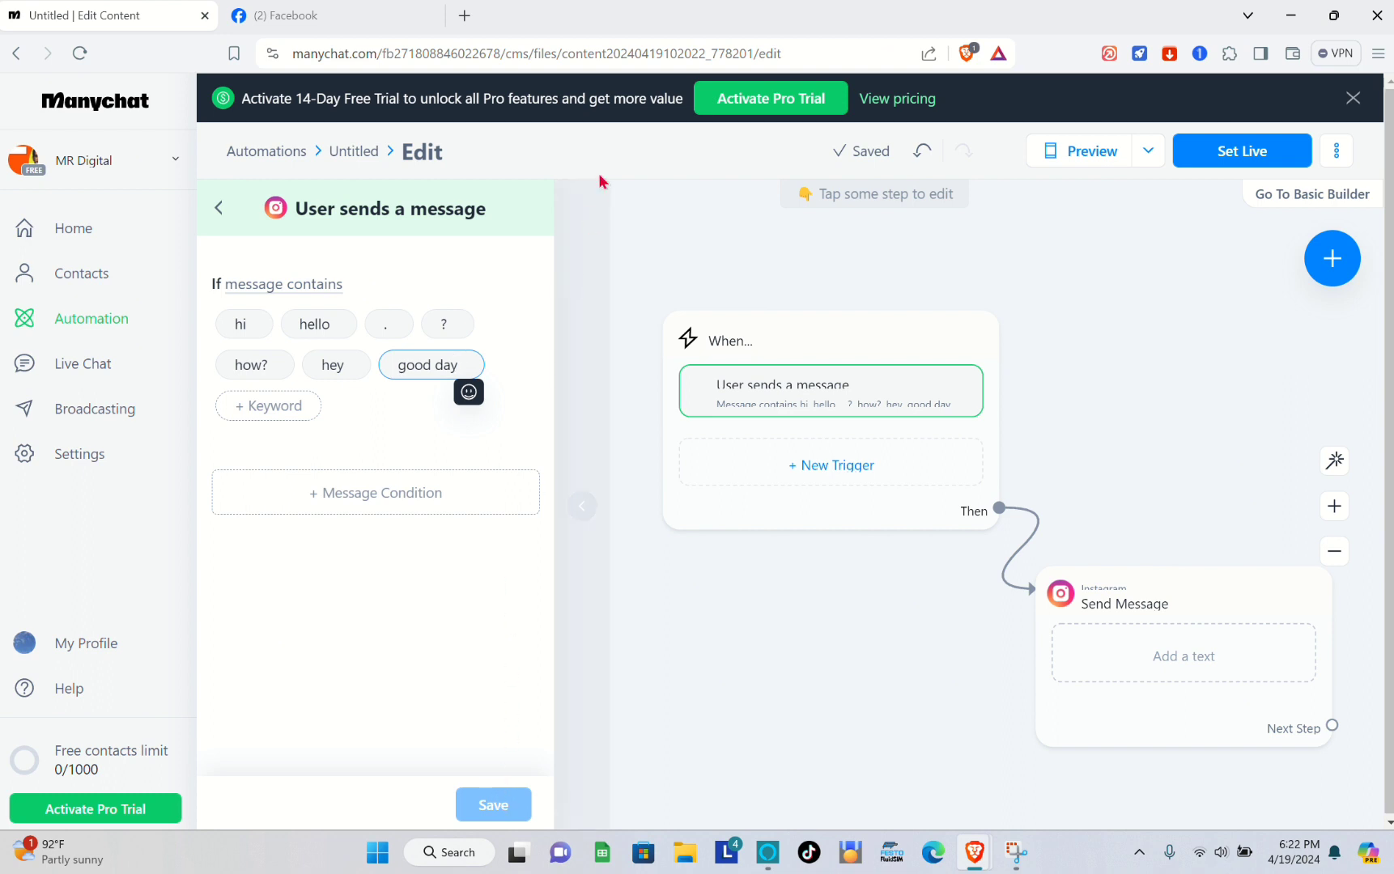
Leave the trigger settings and arrange the When and Send Message blocks side by side on the canvas
{"action": "left_click", "coordinate": [569, 257]}
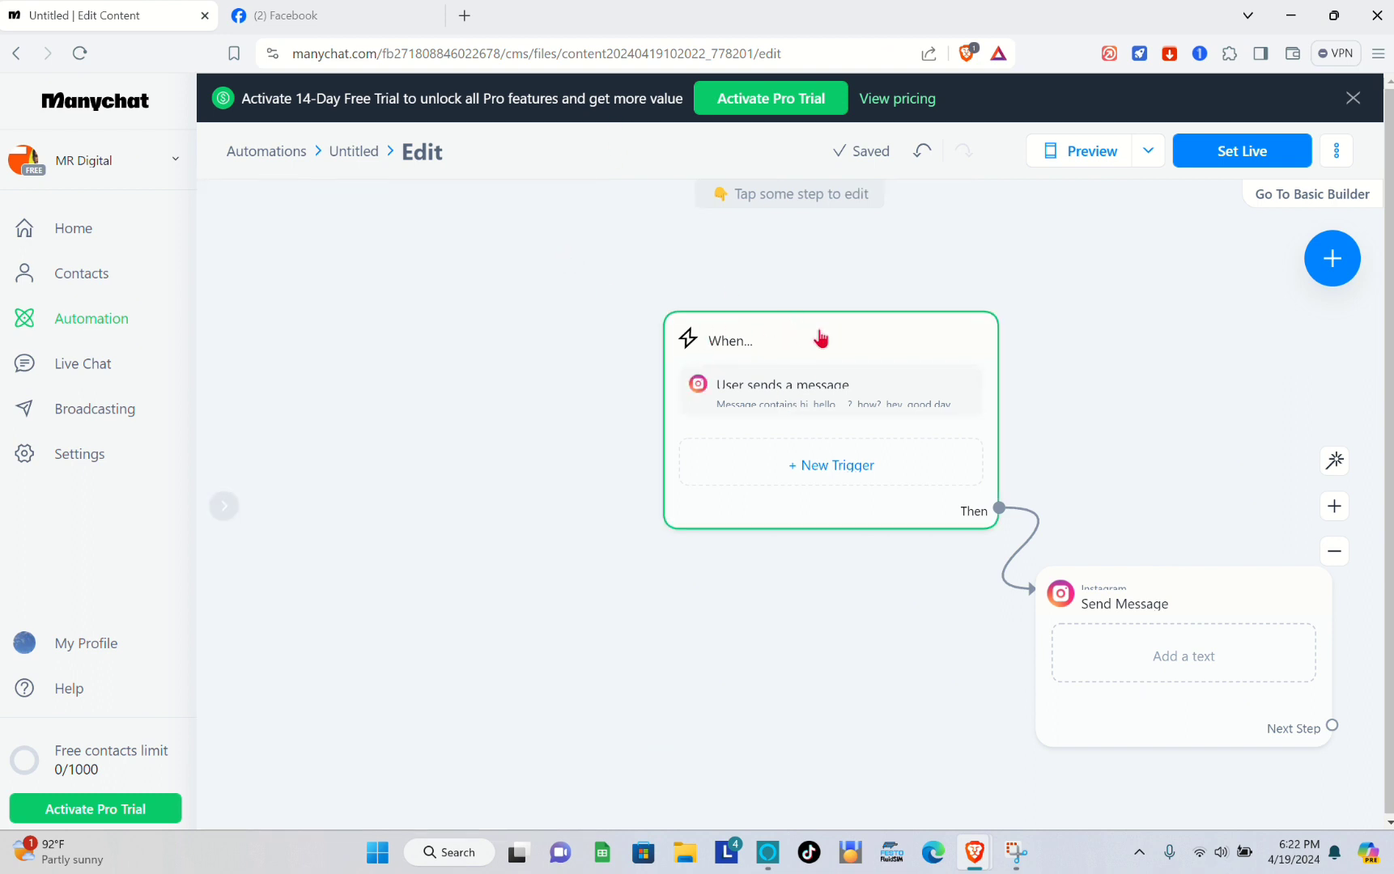
{"action": "left_click_drag", "start_coordinate": [819, 336], "coordinate": [464, 280]}
{"action": "left_click_drag", "start_coordinate": [1239, 655], "coordinate": [1008, 325]}
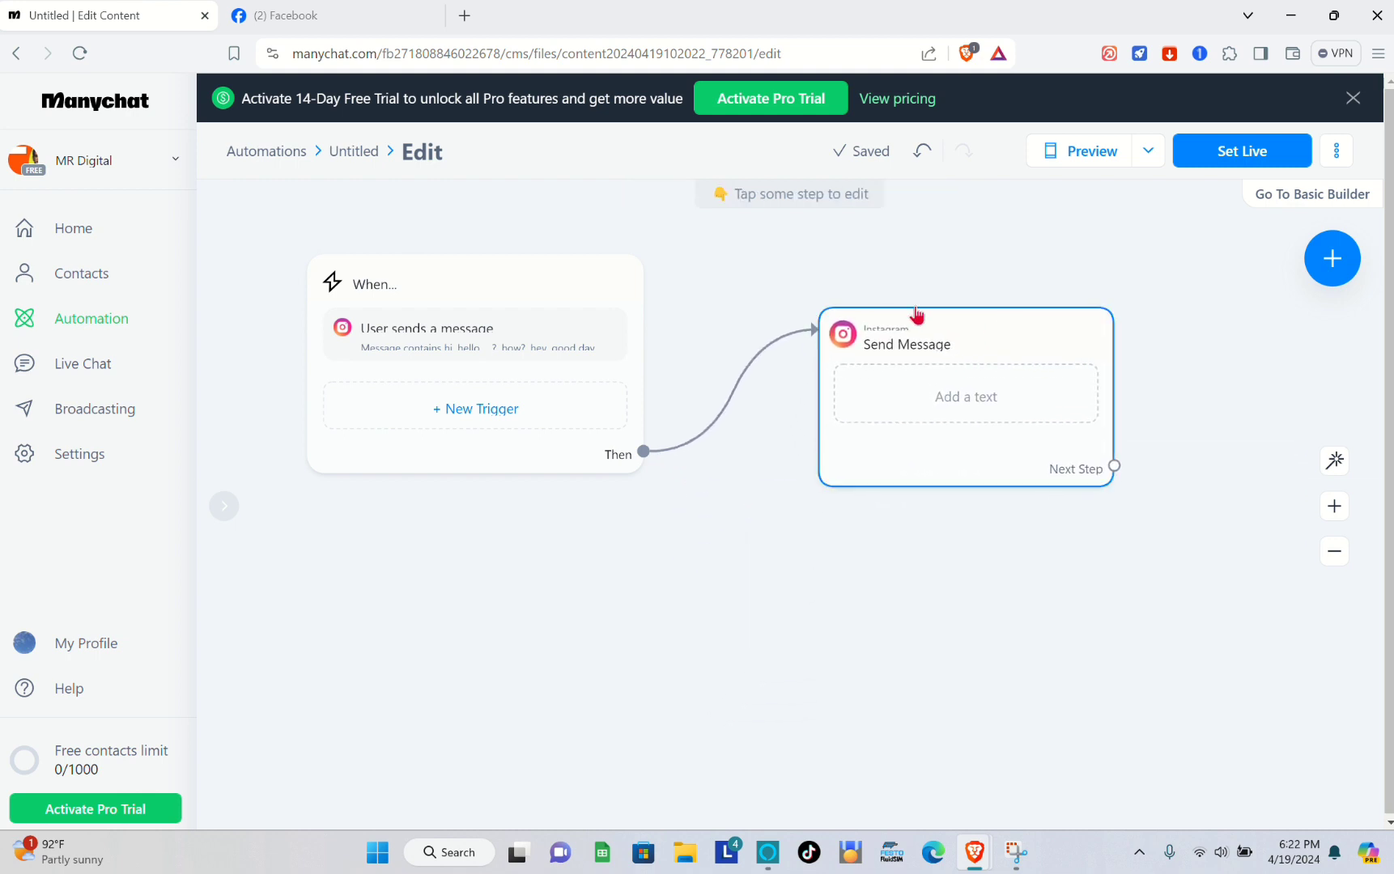
Start the Send Message text with "Good day! Than you for messaging us, we are very happy to give you the details of our"
{"action": "left_click", "coordinate": [918, 360]}
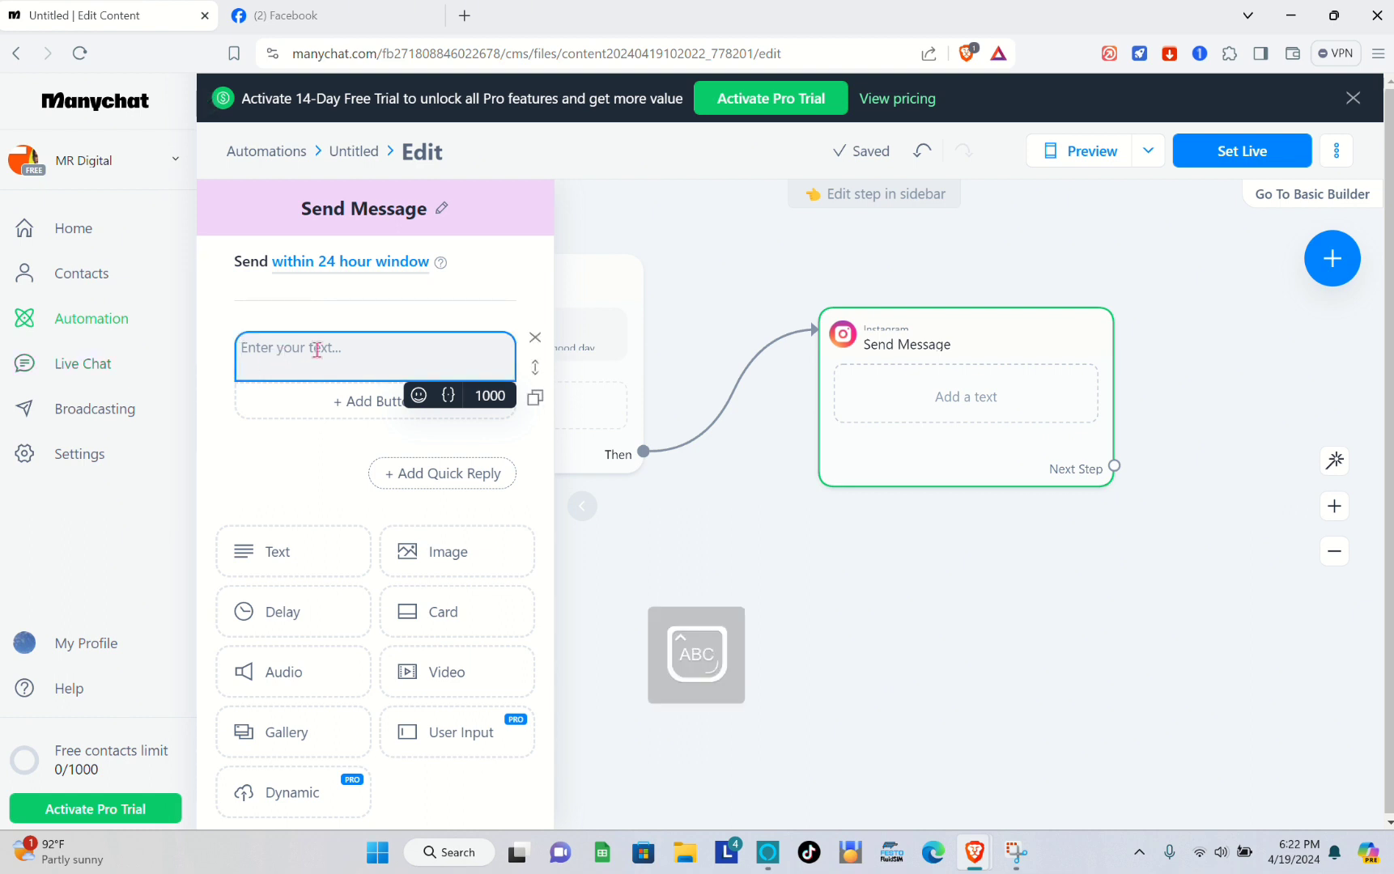
{"action": "type", "text": "Good day! "}
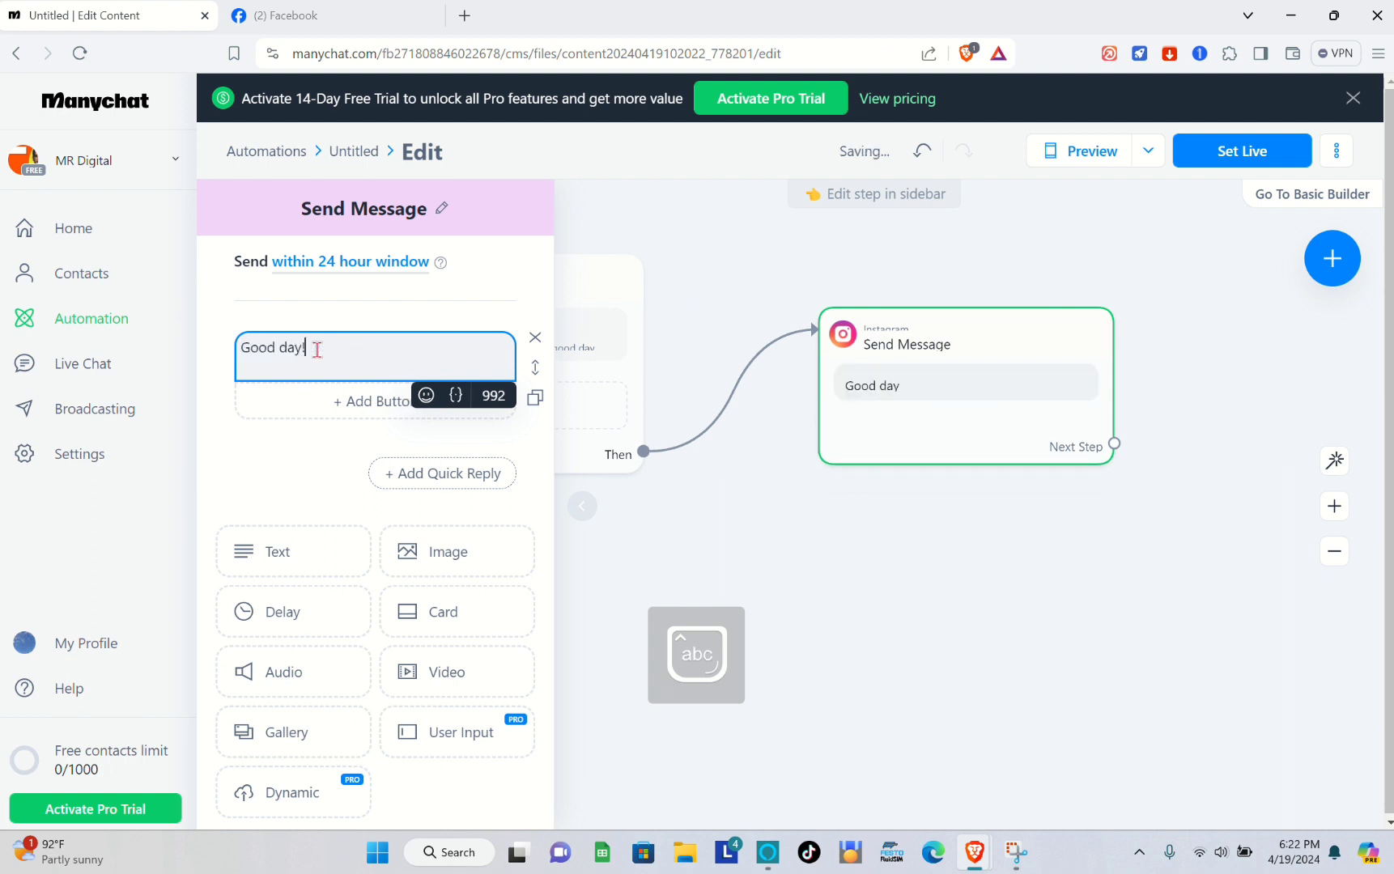
{"action": "type", "text": "Than you for messaging us, we are"}
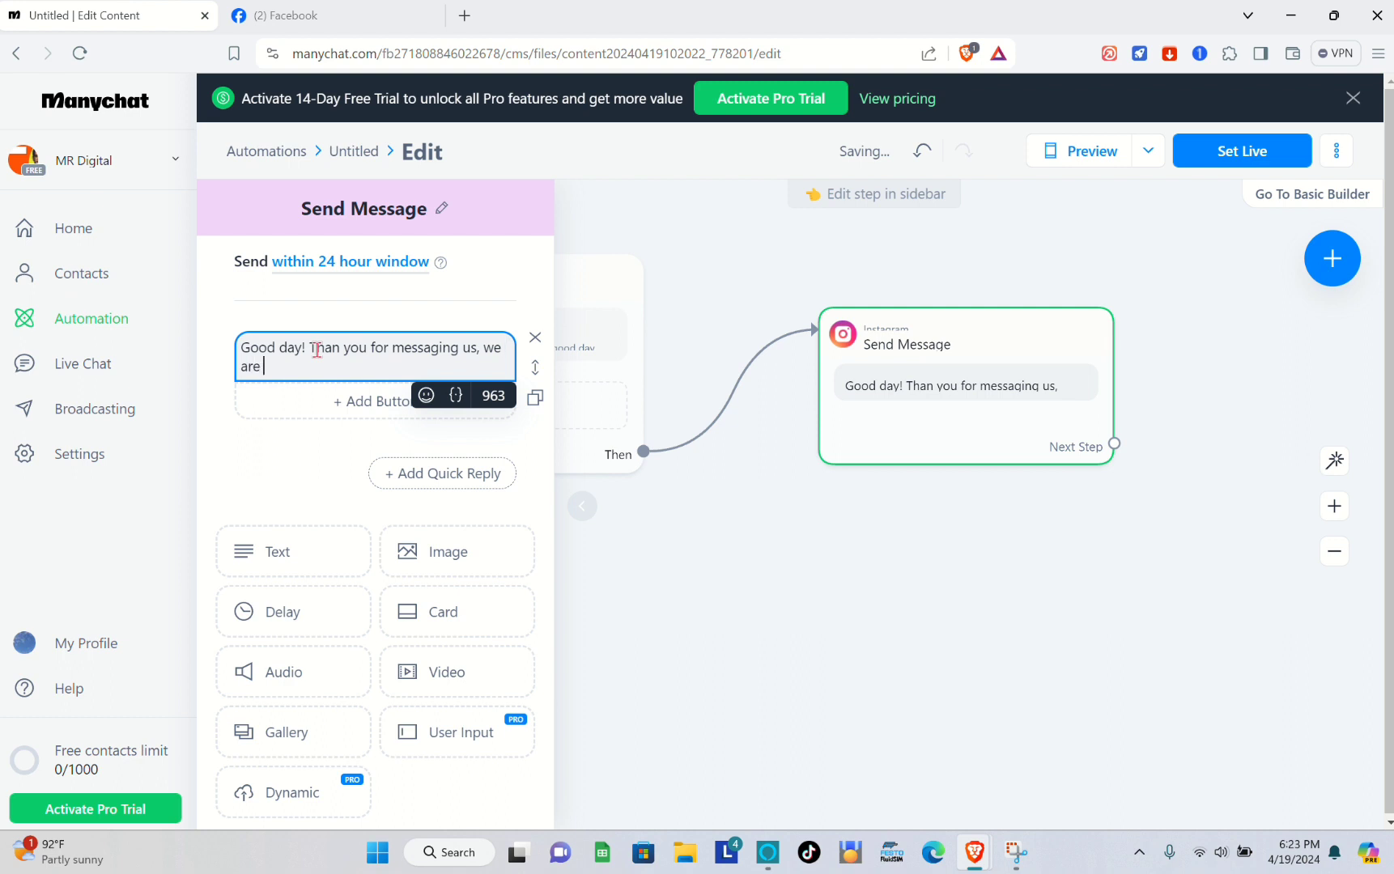
{"action": "type", "text": "very happ"}
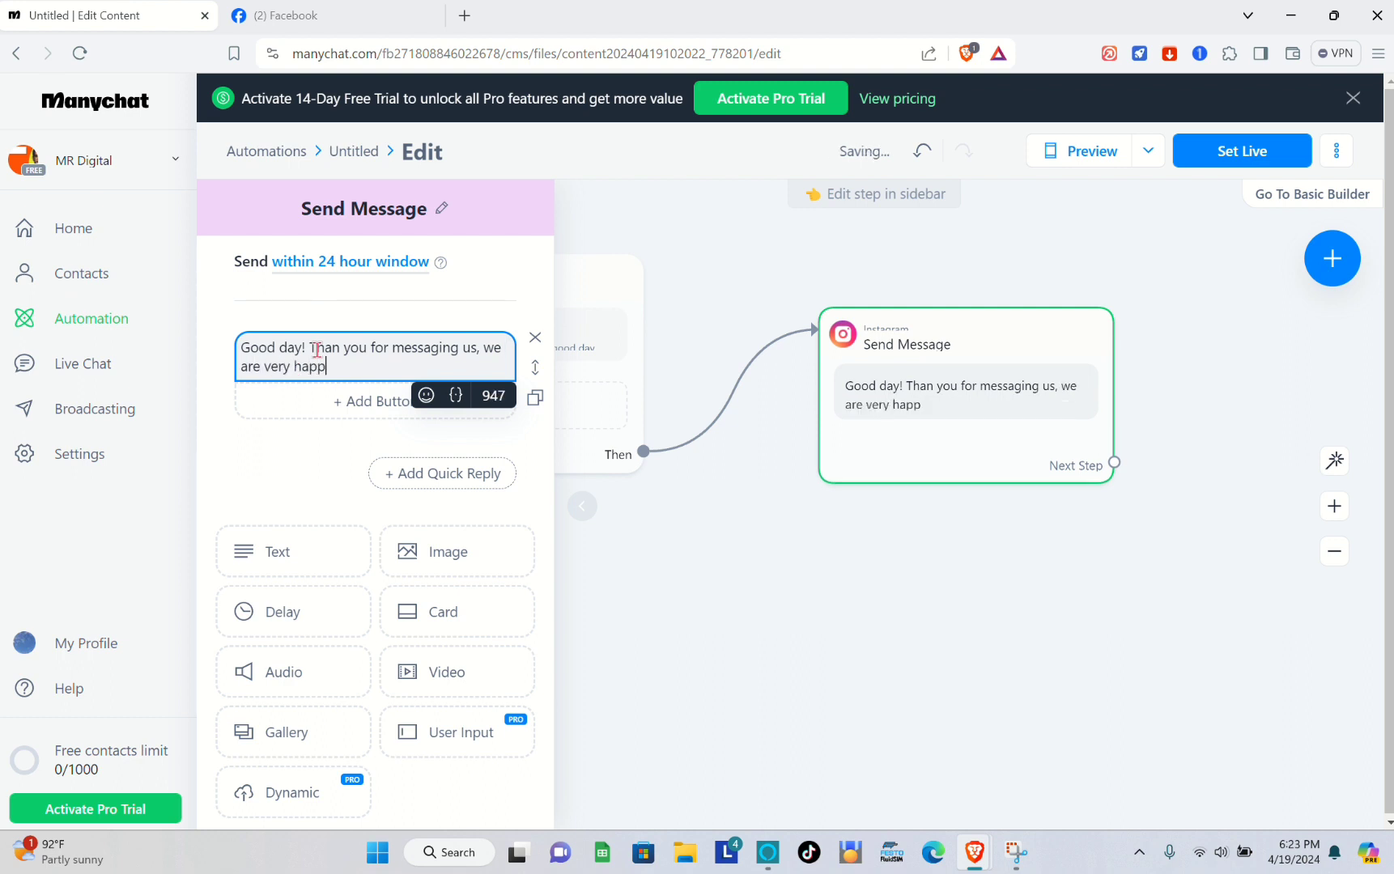
{"action": "type", "text": "y to give you the deta"}
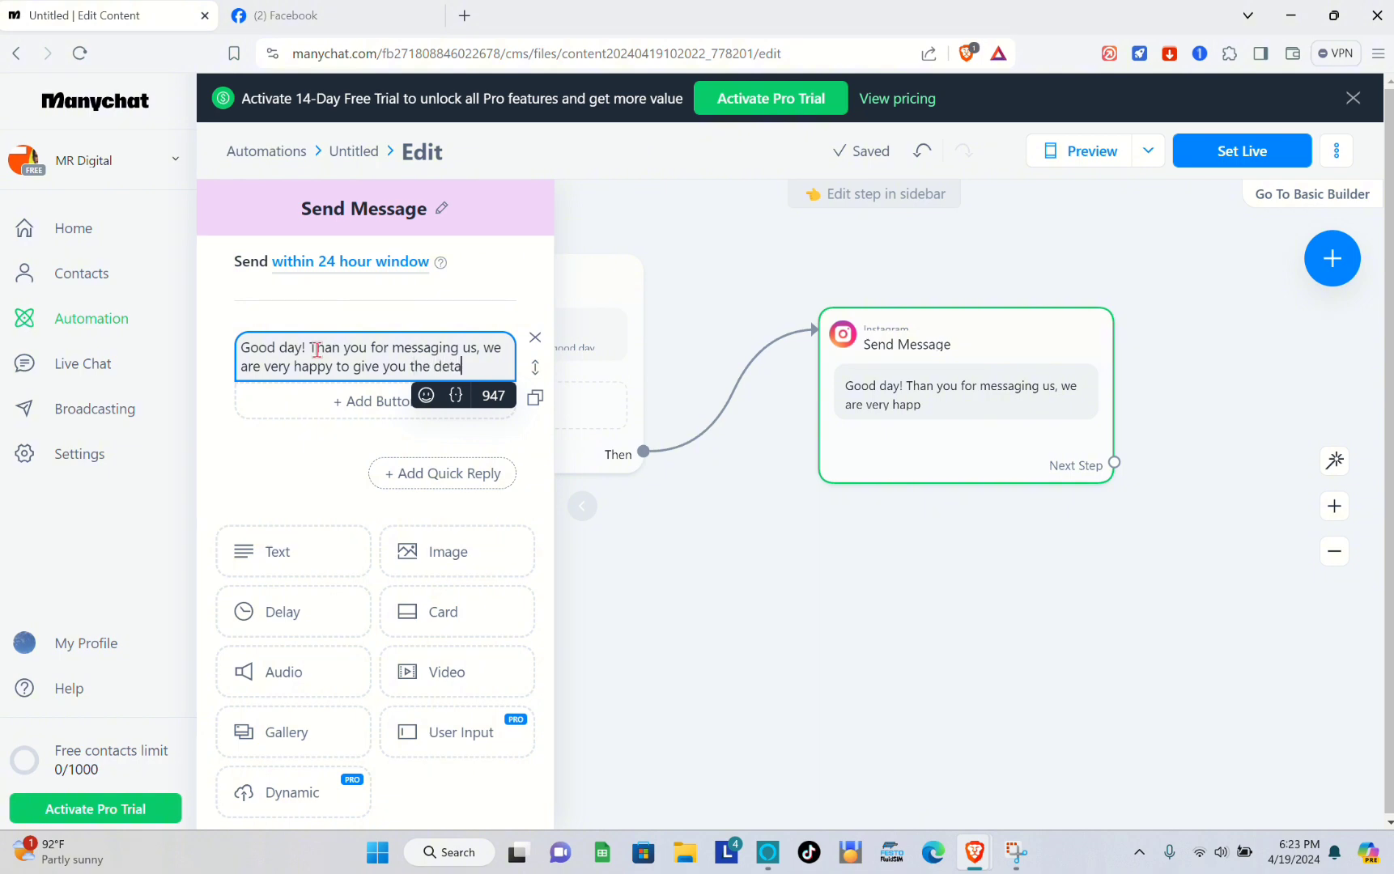
{"action": "type", "text": "ils of "}
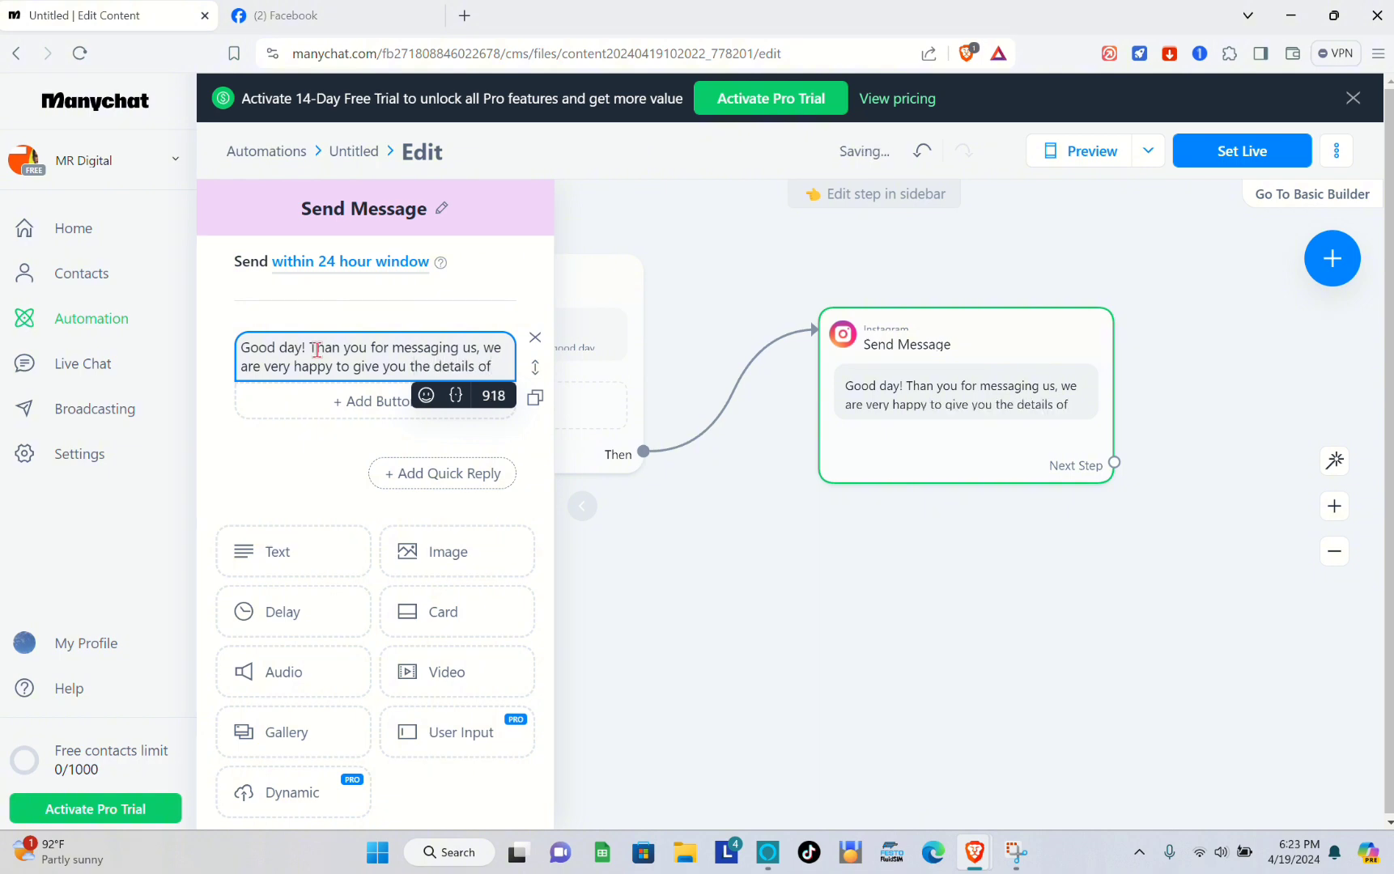
{"action": "type", "text": "our "}
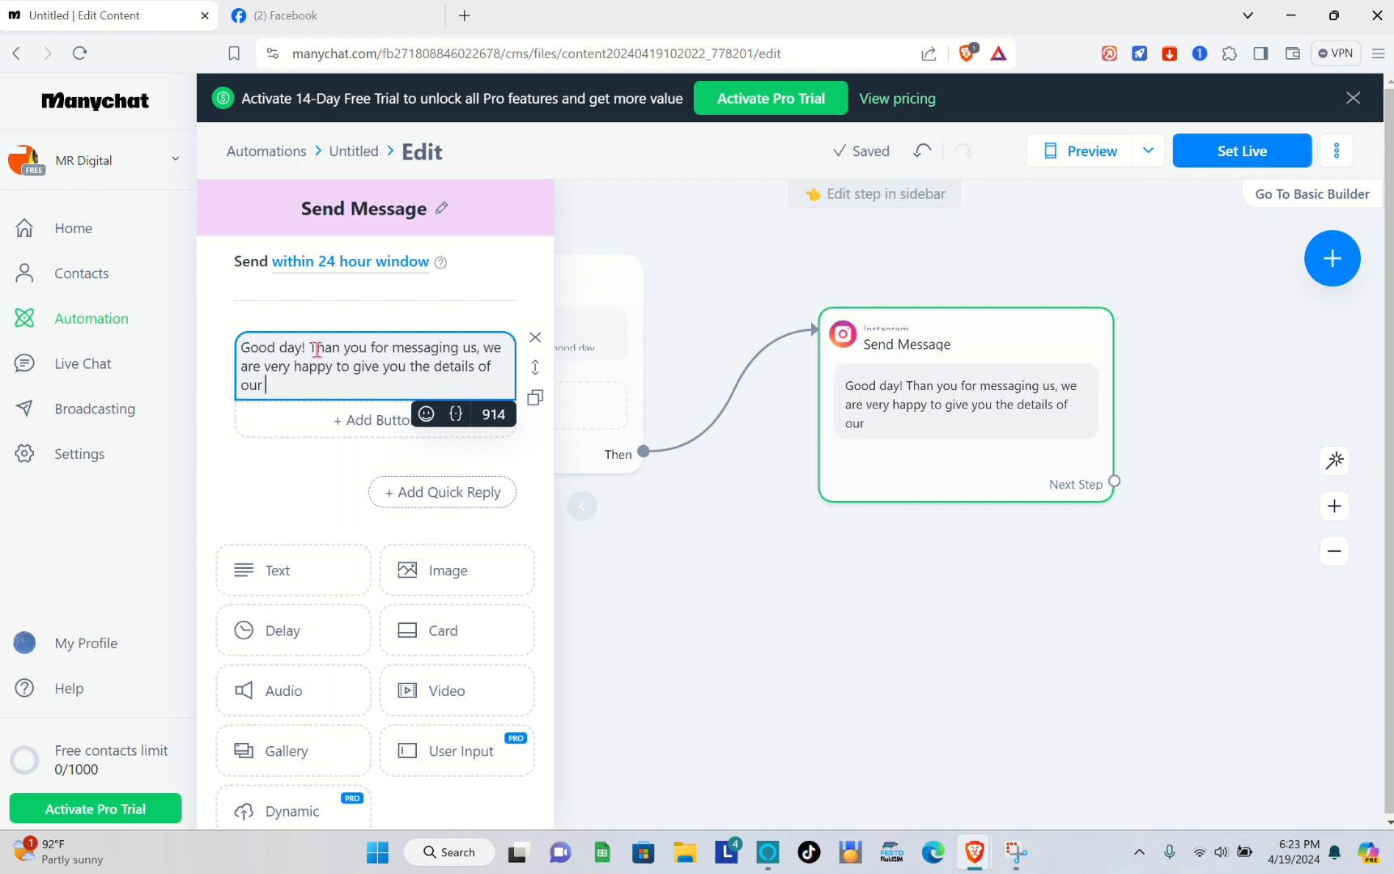
Finish the message text with "products. Please do subscribe to our channel to get a 30% discount."
{"action": "type", "text": "products. Plea"}
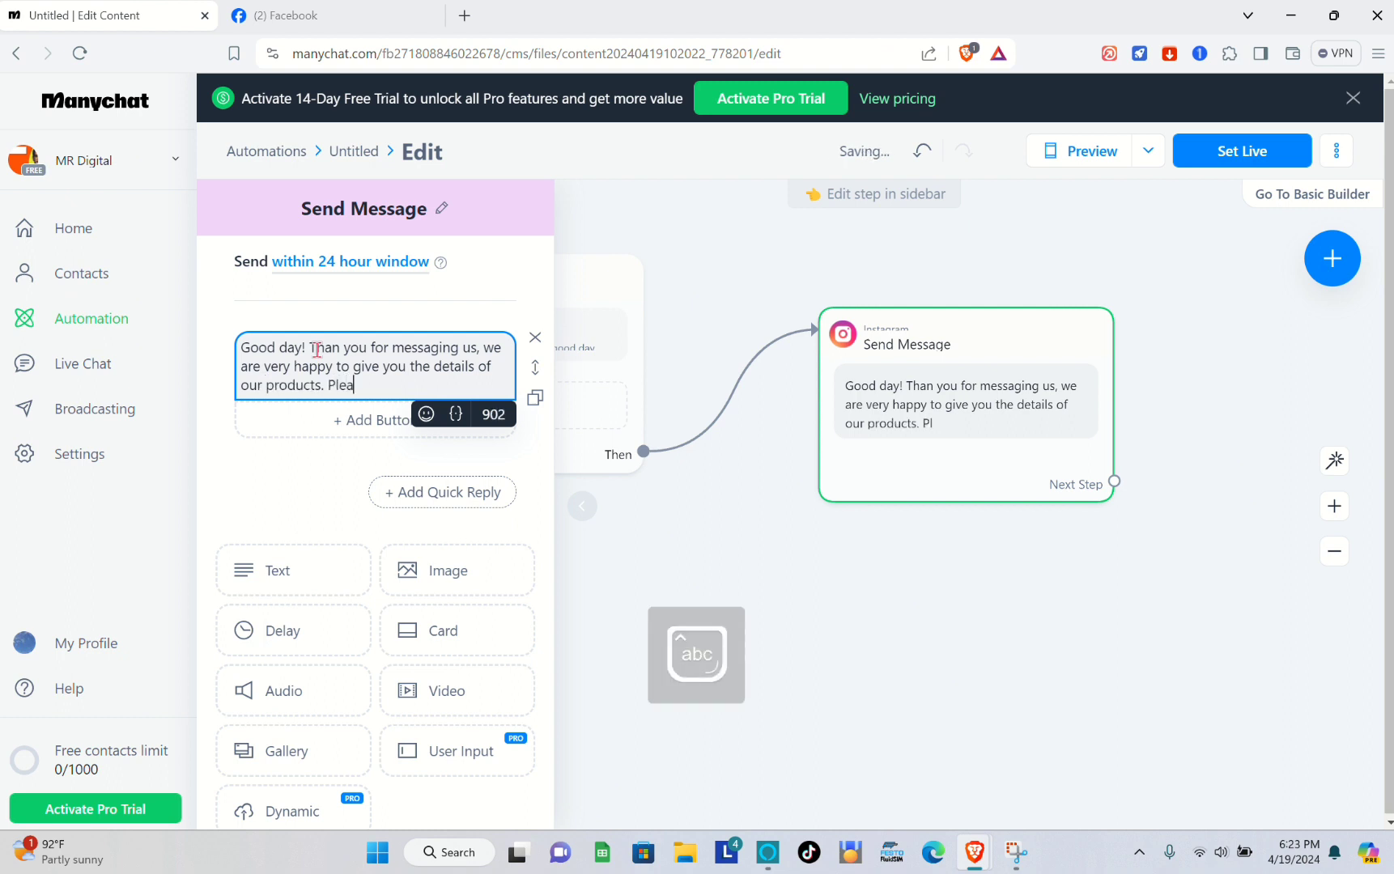
{"action": "type", "text": "se do sub"}
{"action": "type", "text": "cribe to o"}
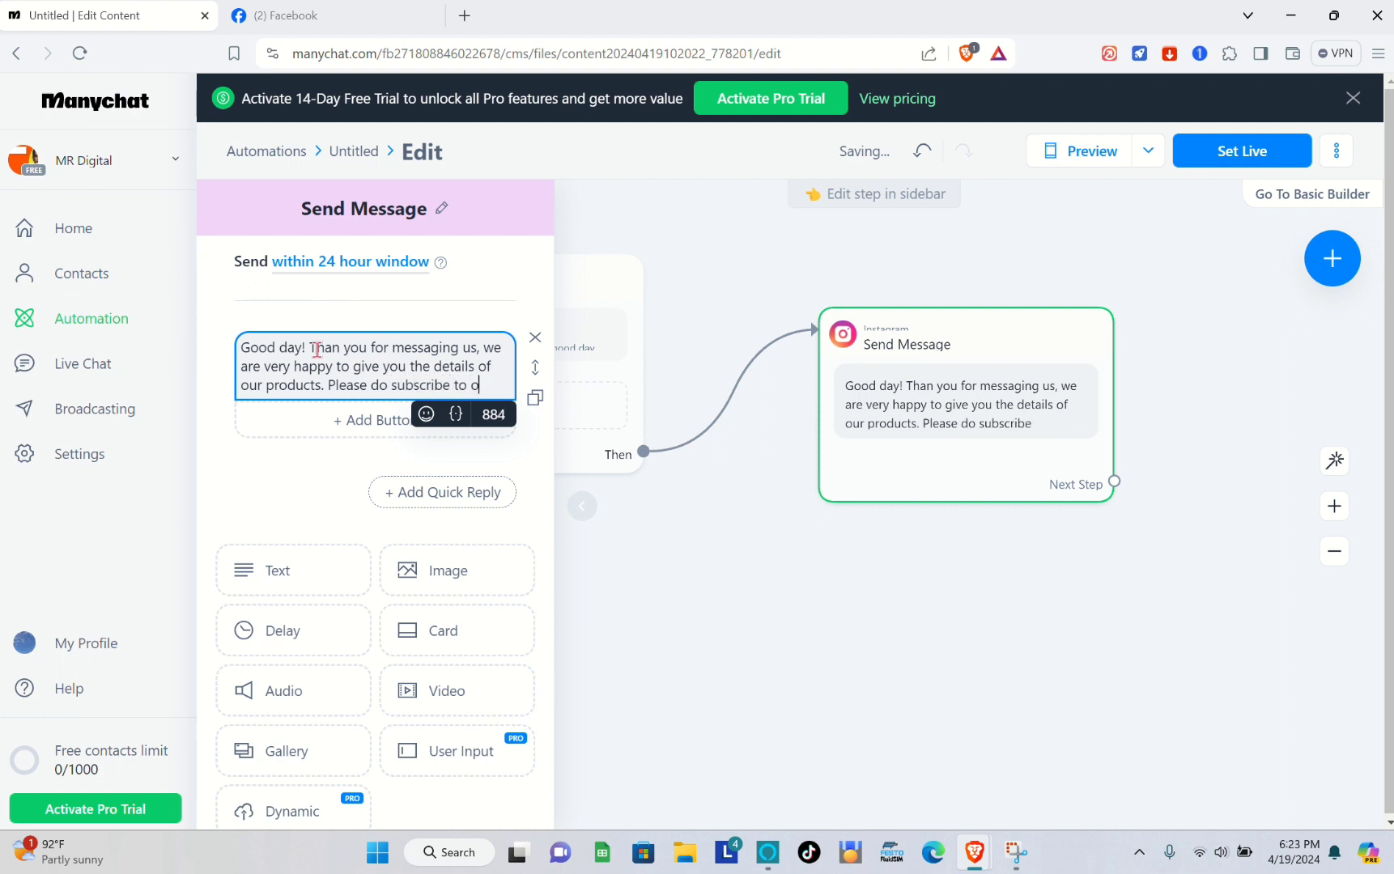
{"action": "type", "text": "ur chan"}
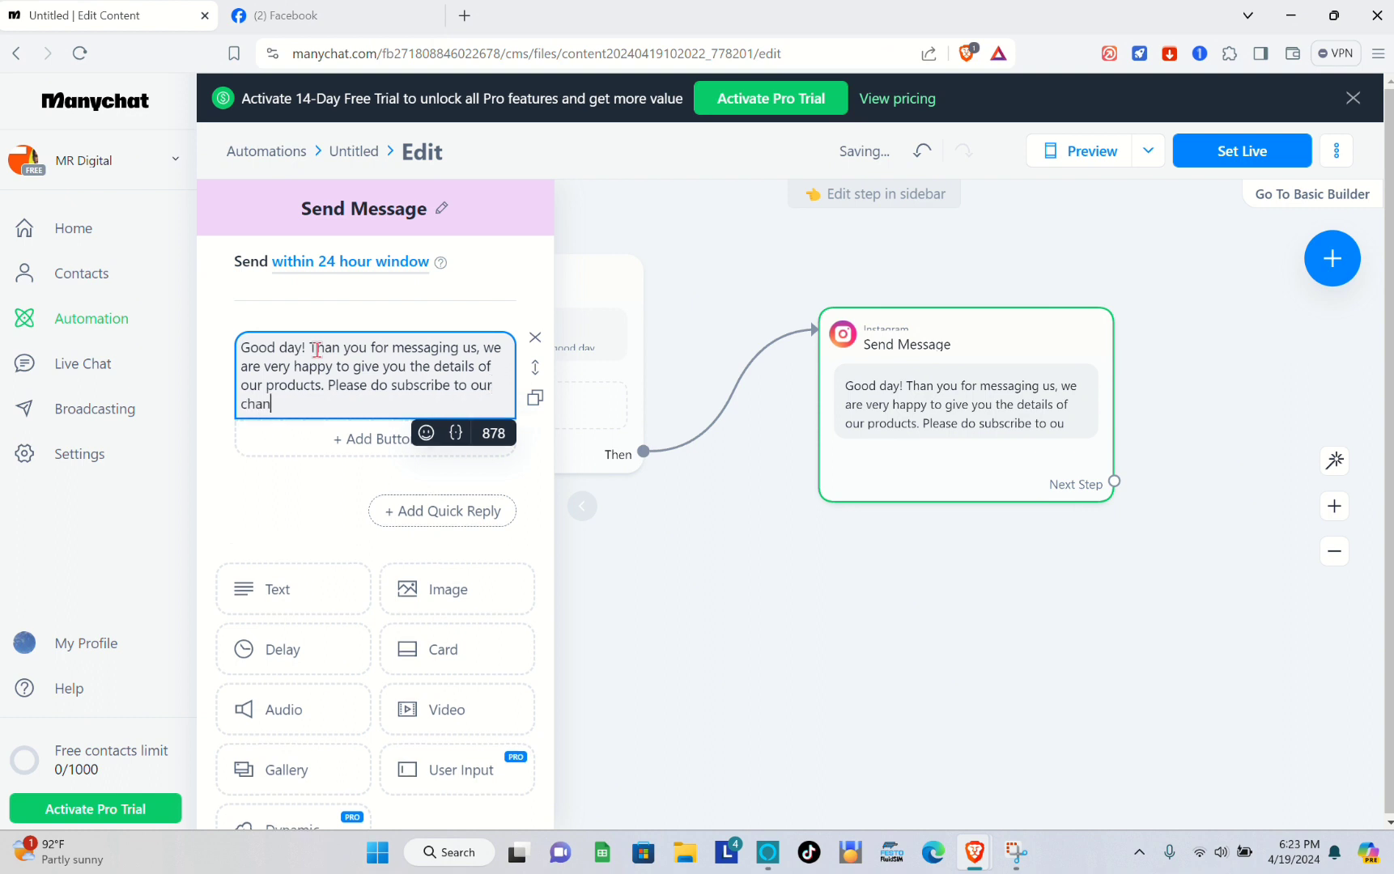
{"action": "type", "text": "nelkl to have"}
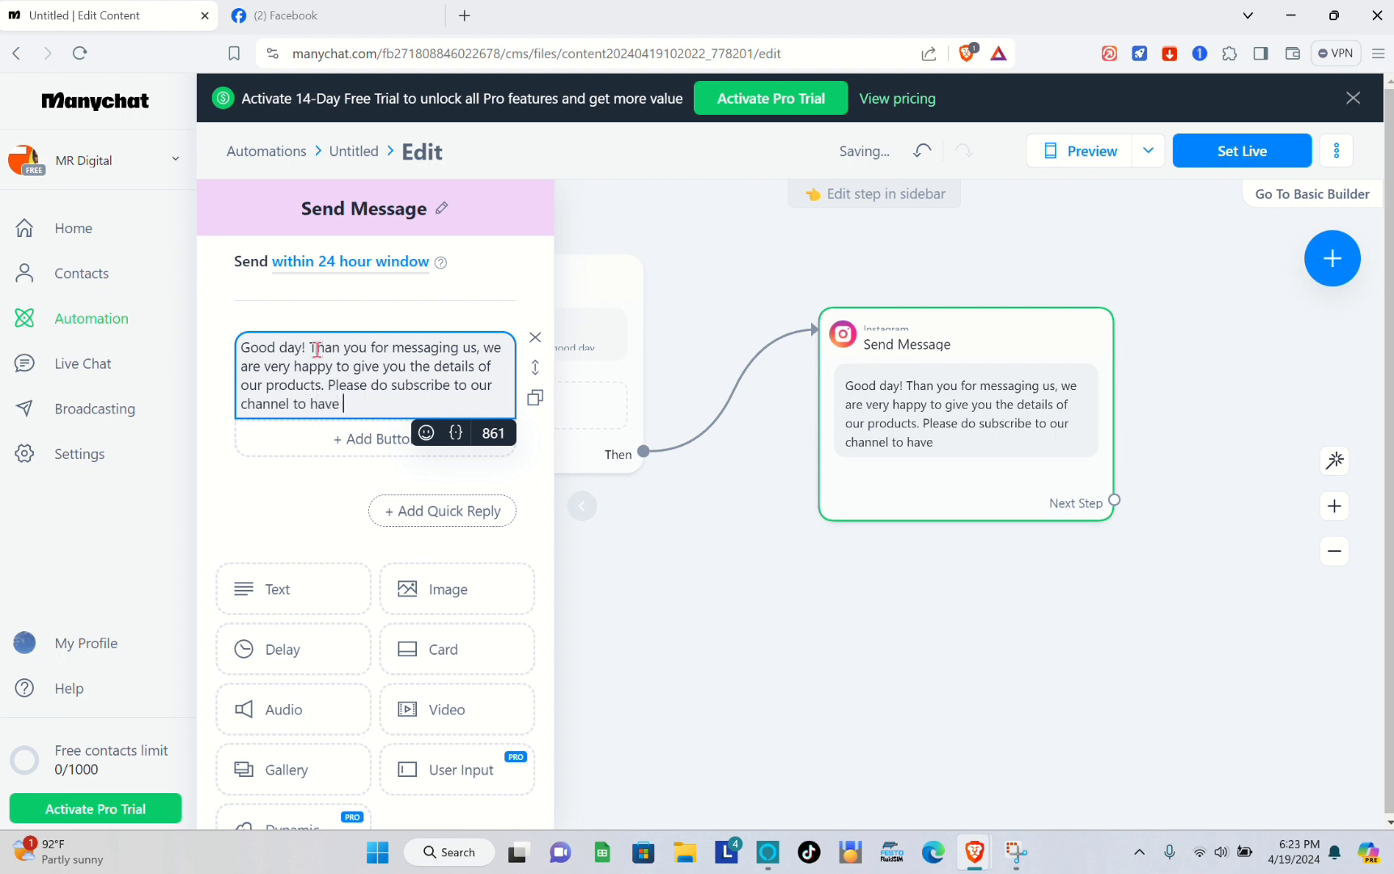
{"action": "key", "text": "BackSpace"}
{"action": "key", "text": "BackSpace"}
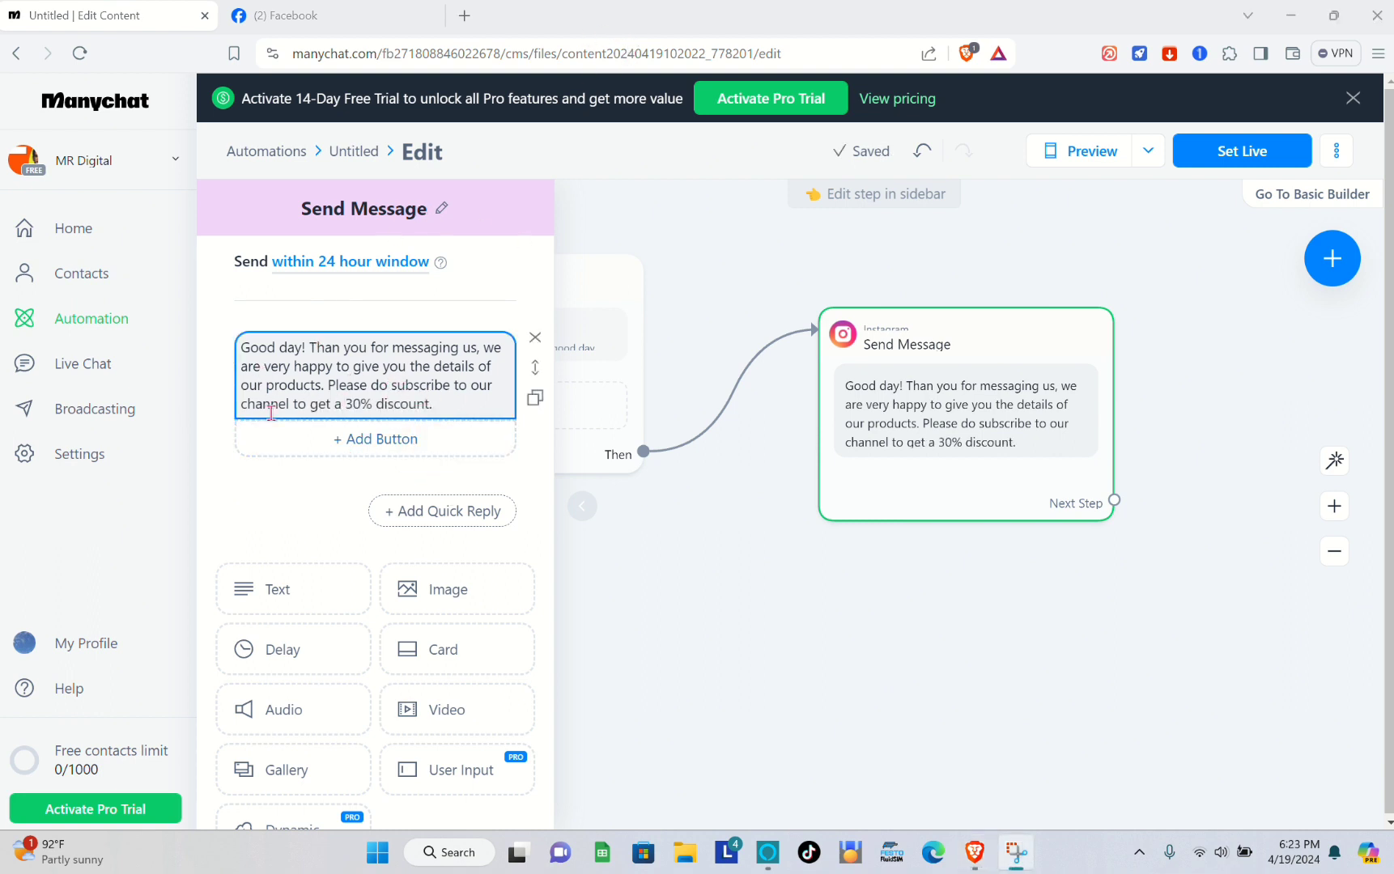
{"action": "left_click", "coordinate": [396, 440]}
{"action": "left_click", "coordinate": [396, 439]}
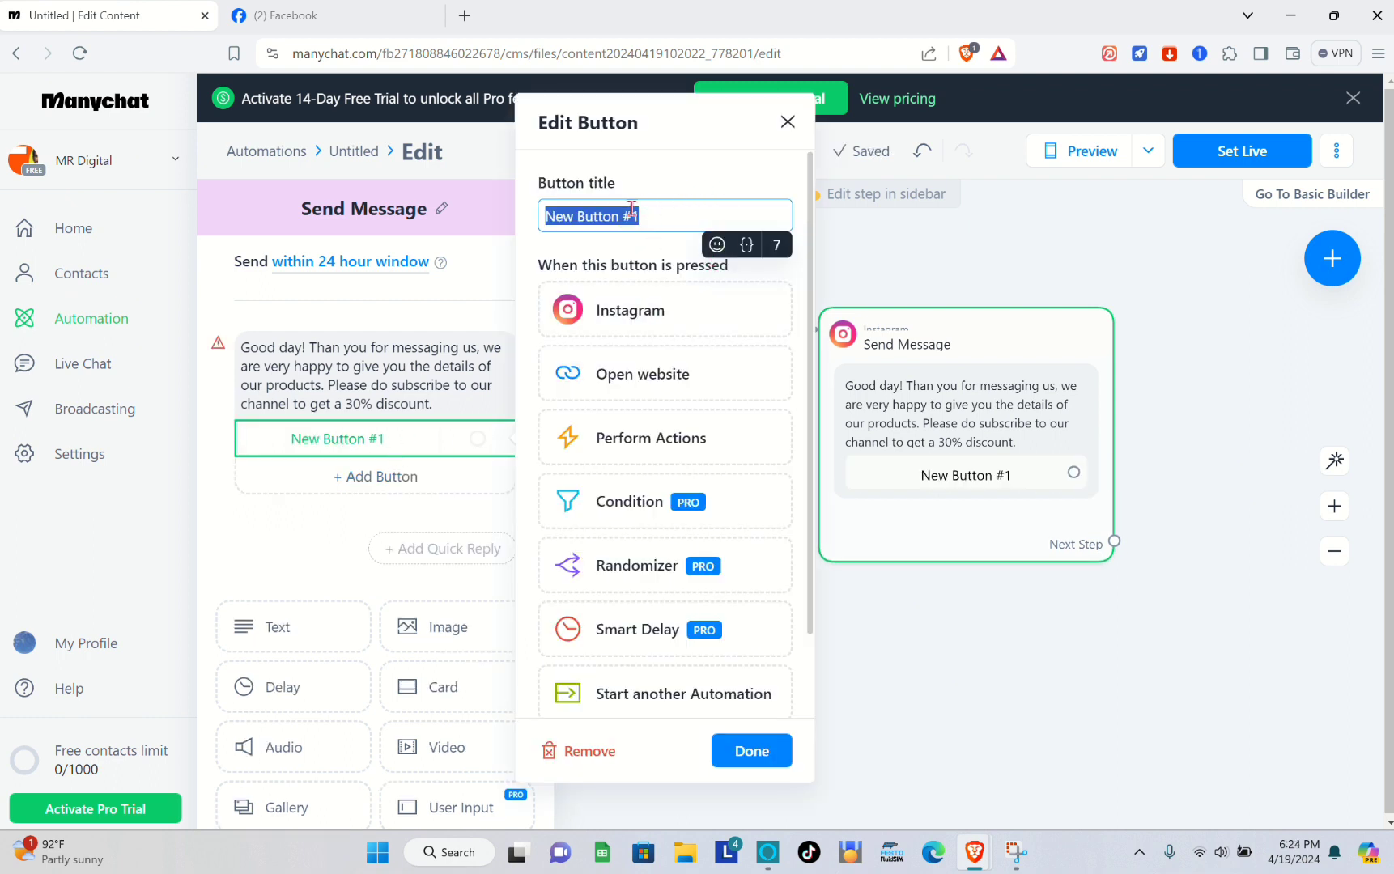
{"action": "key", "text": "BackSpace"}
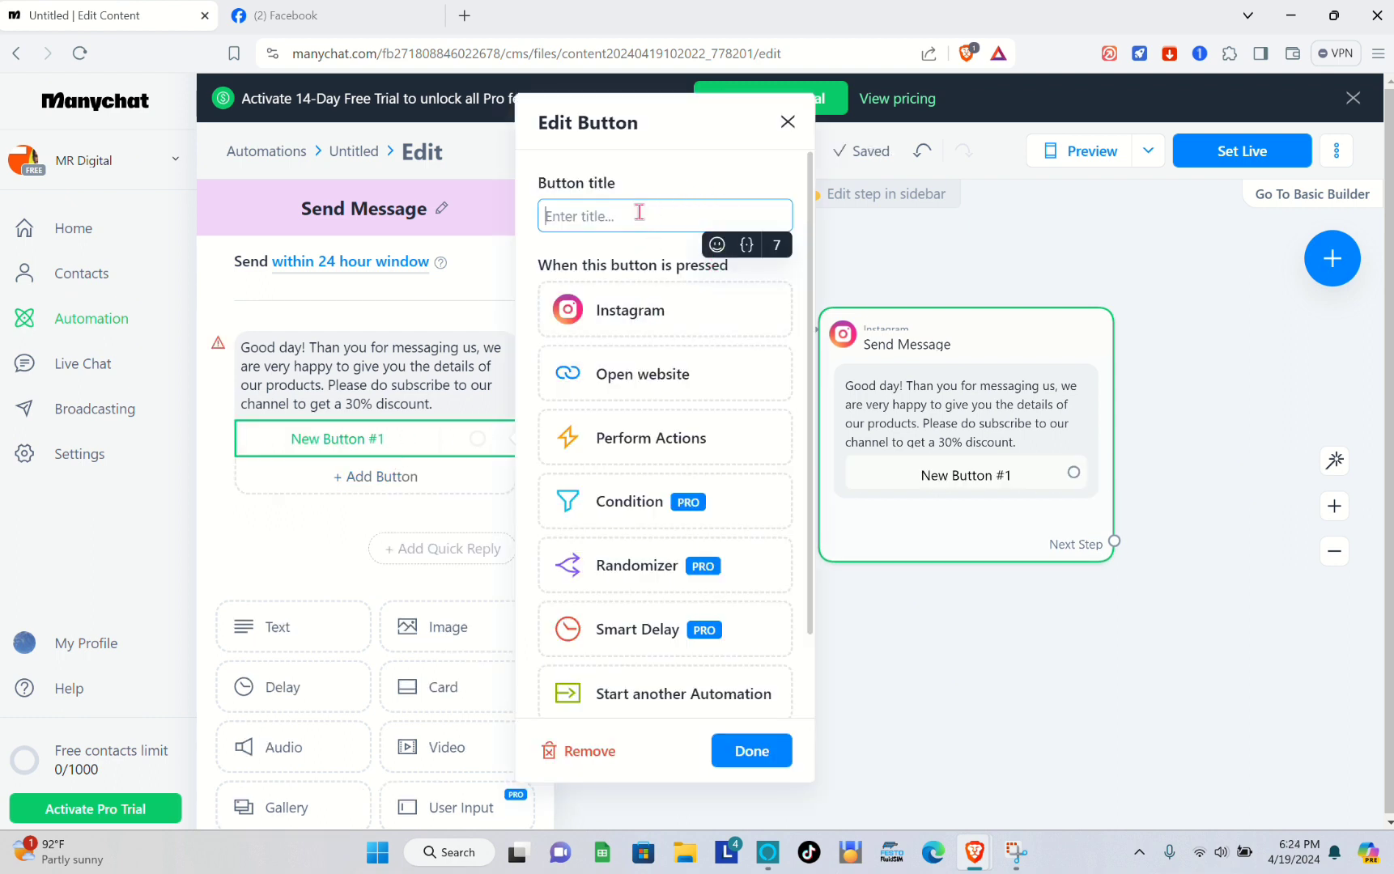
{"action": "key", "text": "Caps_Lock"}
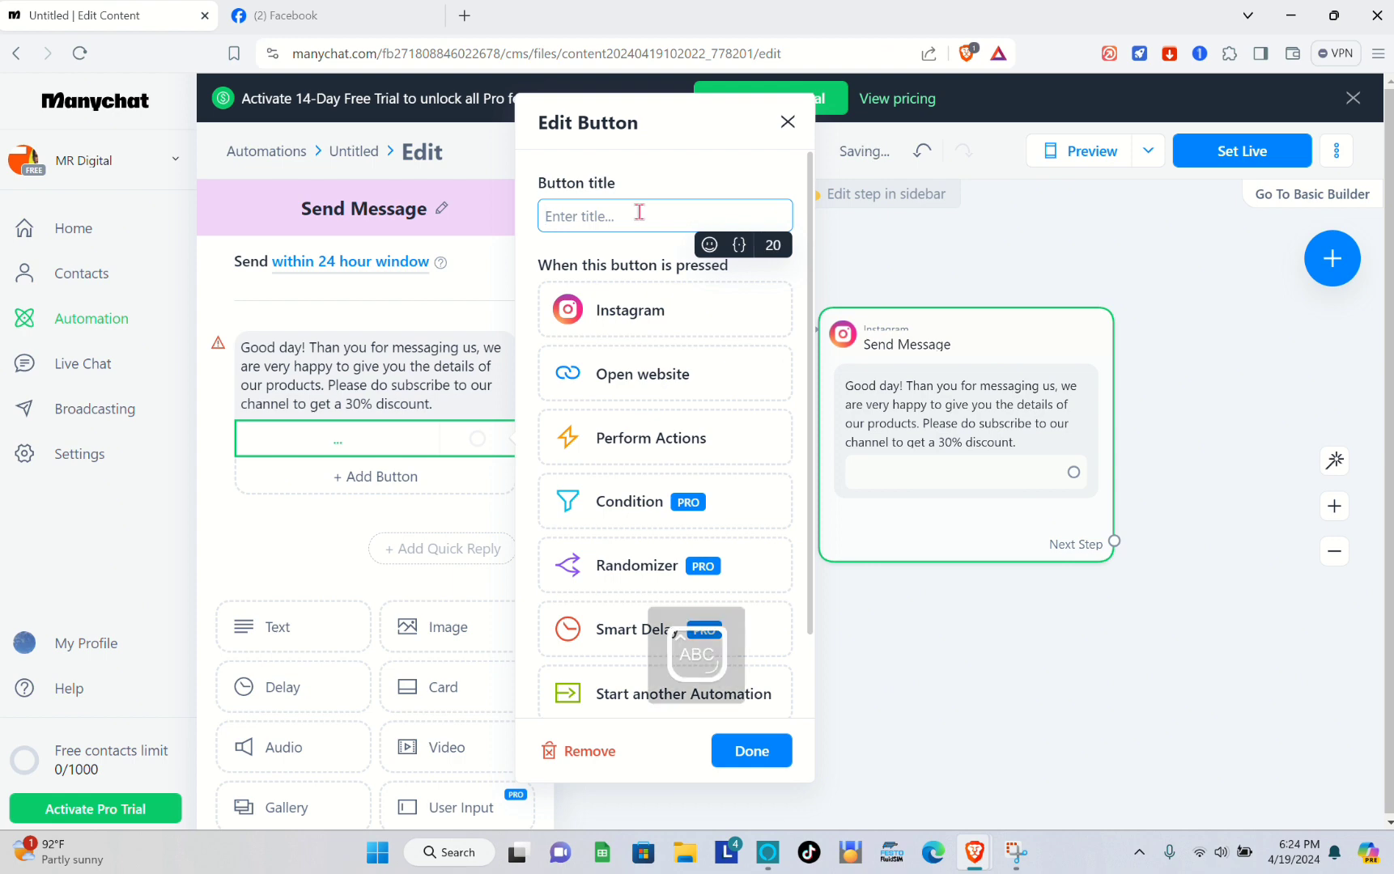
{"action": "type", "text": "CLICK HERE"}
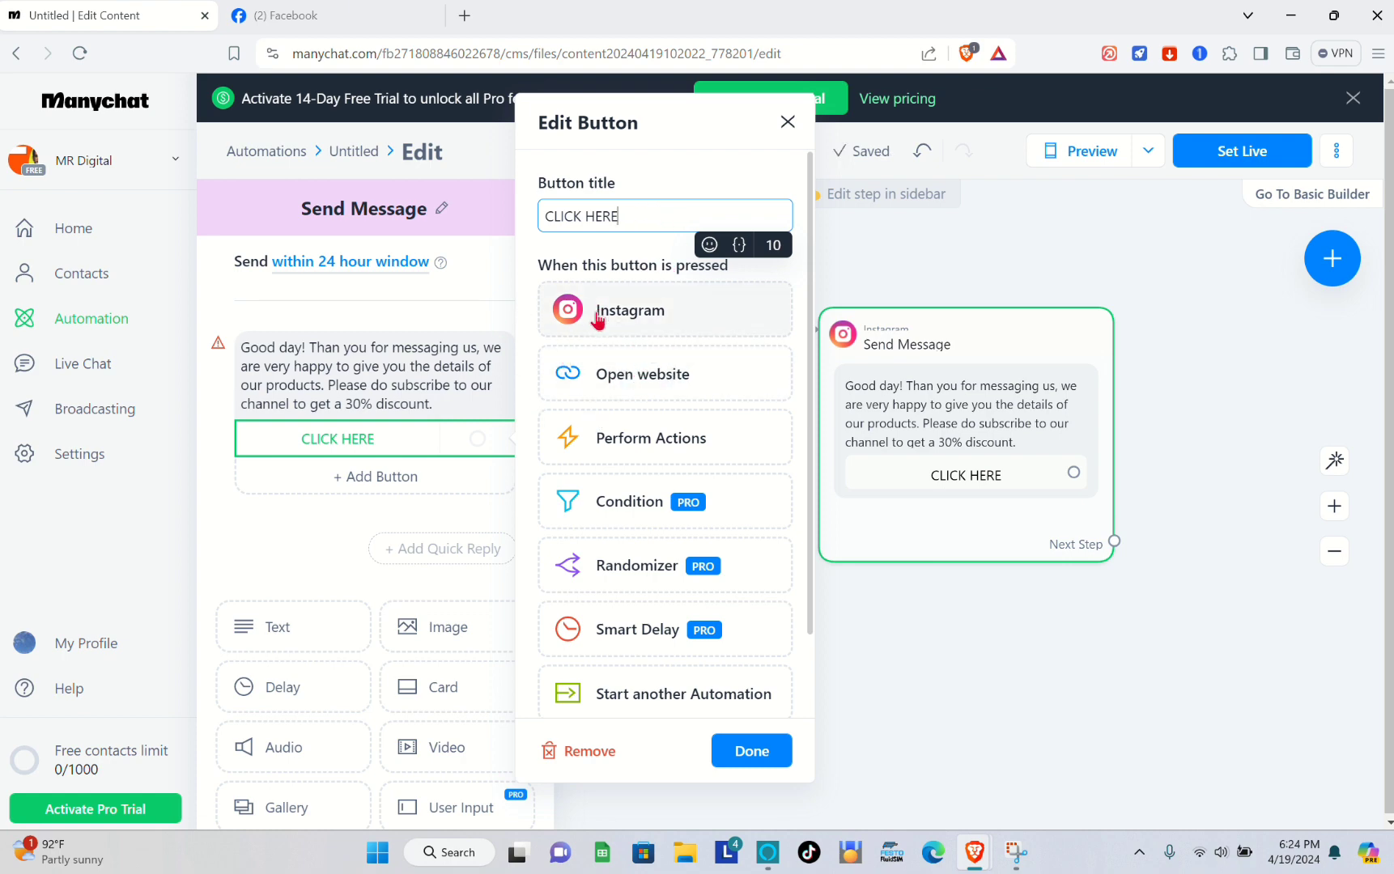
{"action": "left_click", "coordinate": [656, 360]}
{"action": "left_click", "coordinate": [656, 360]}
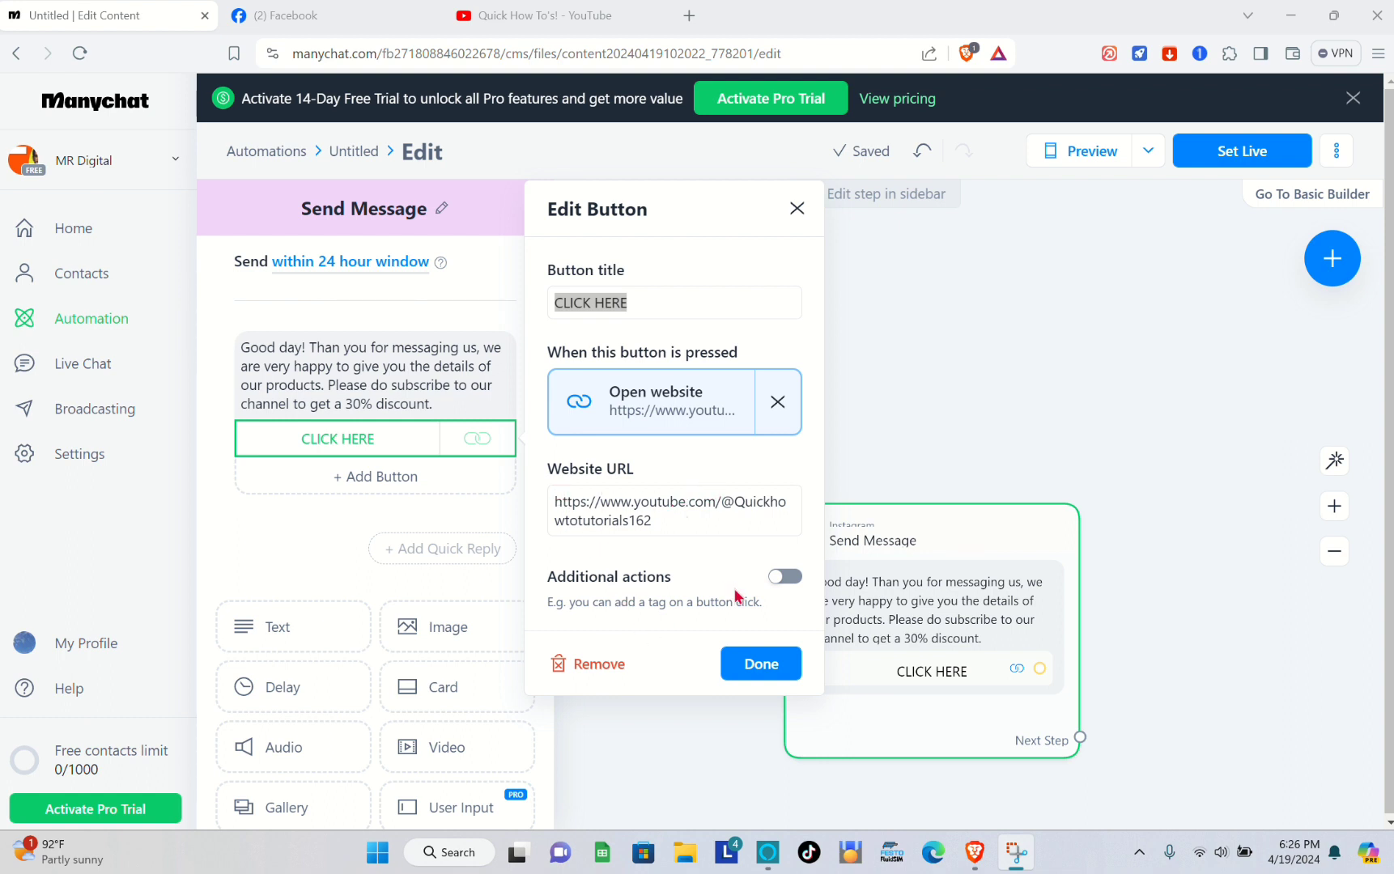
Confirm the button with additional actions switched off, and delete the leftover Actions block from the canvas
{"action": "left_click", "coordinate": [784, 576]}
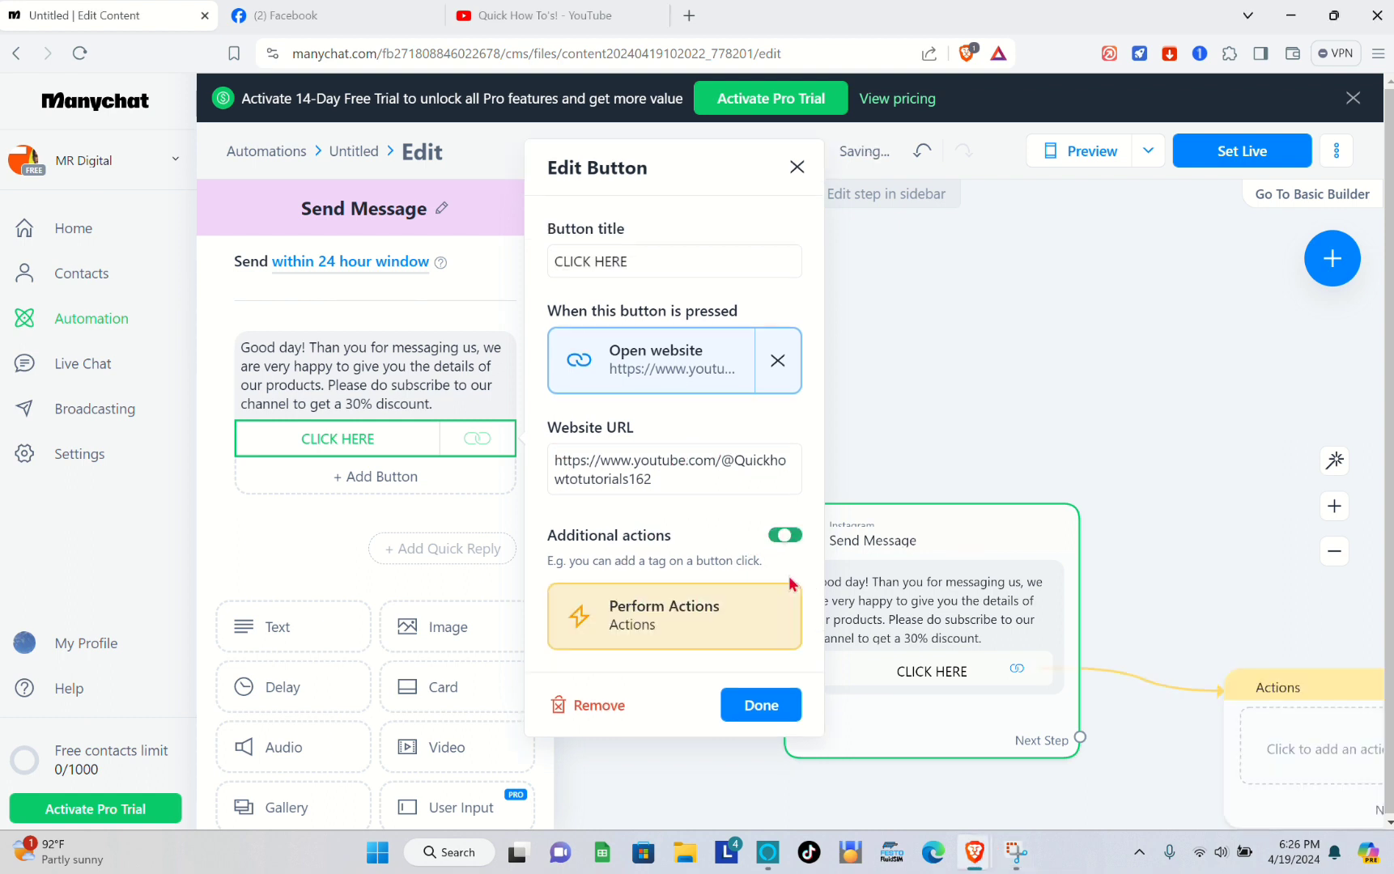
{"action": "left_click", "coordinate": [784, 534]}
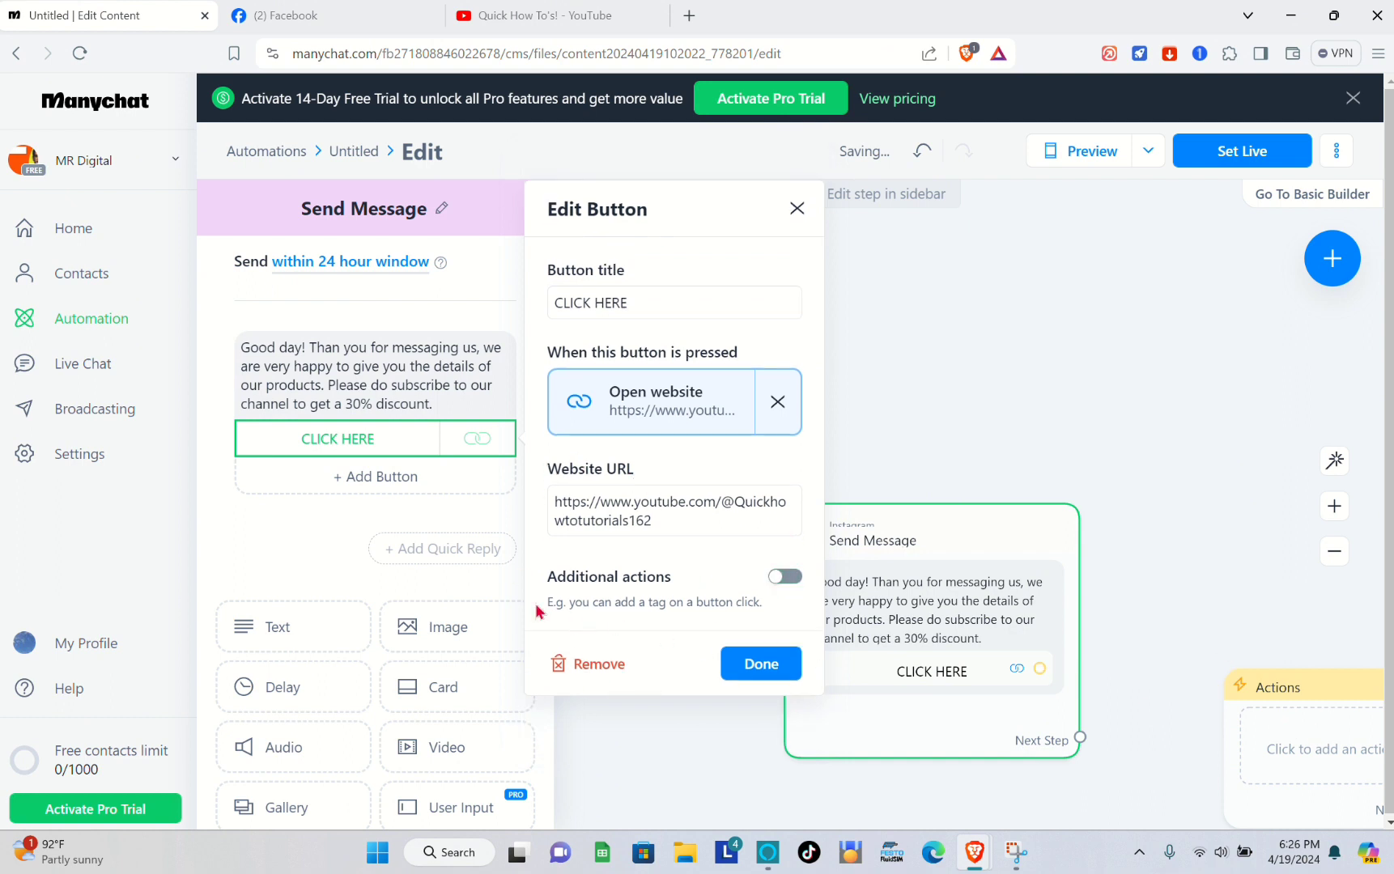
{"action": "left_click", "coordinate": [757, 665]}
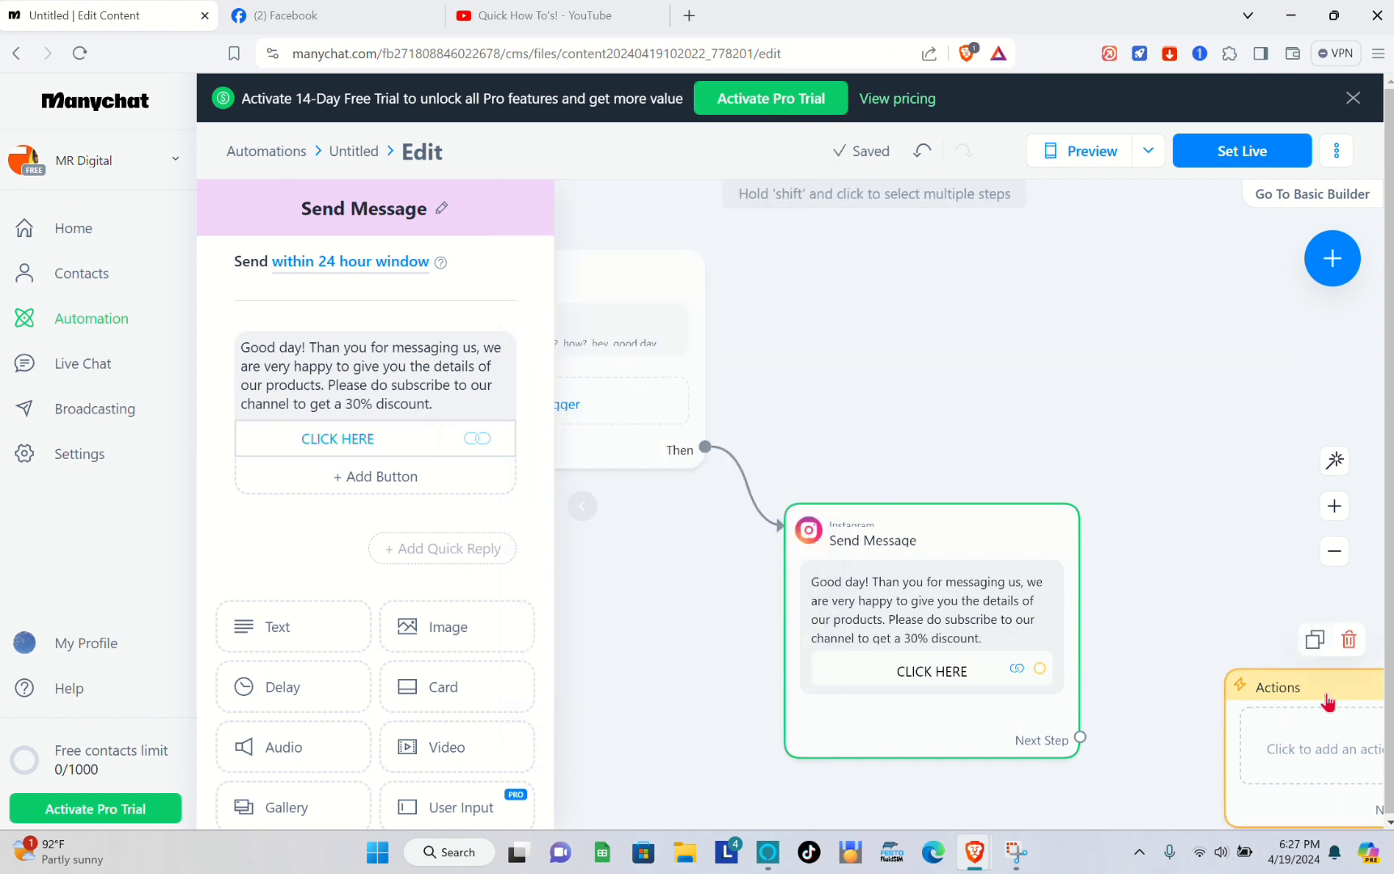
{"action": "left_click", "coordinate": [1348, 644]}
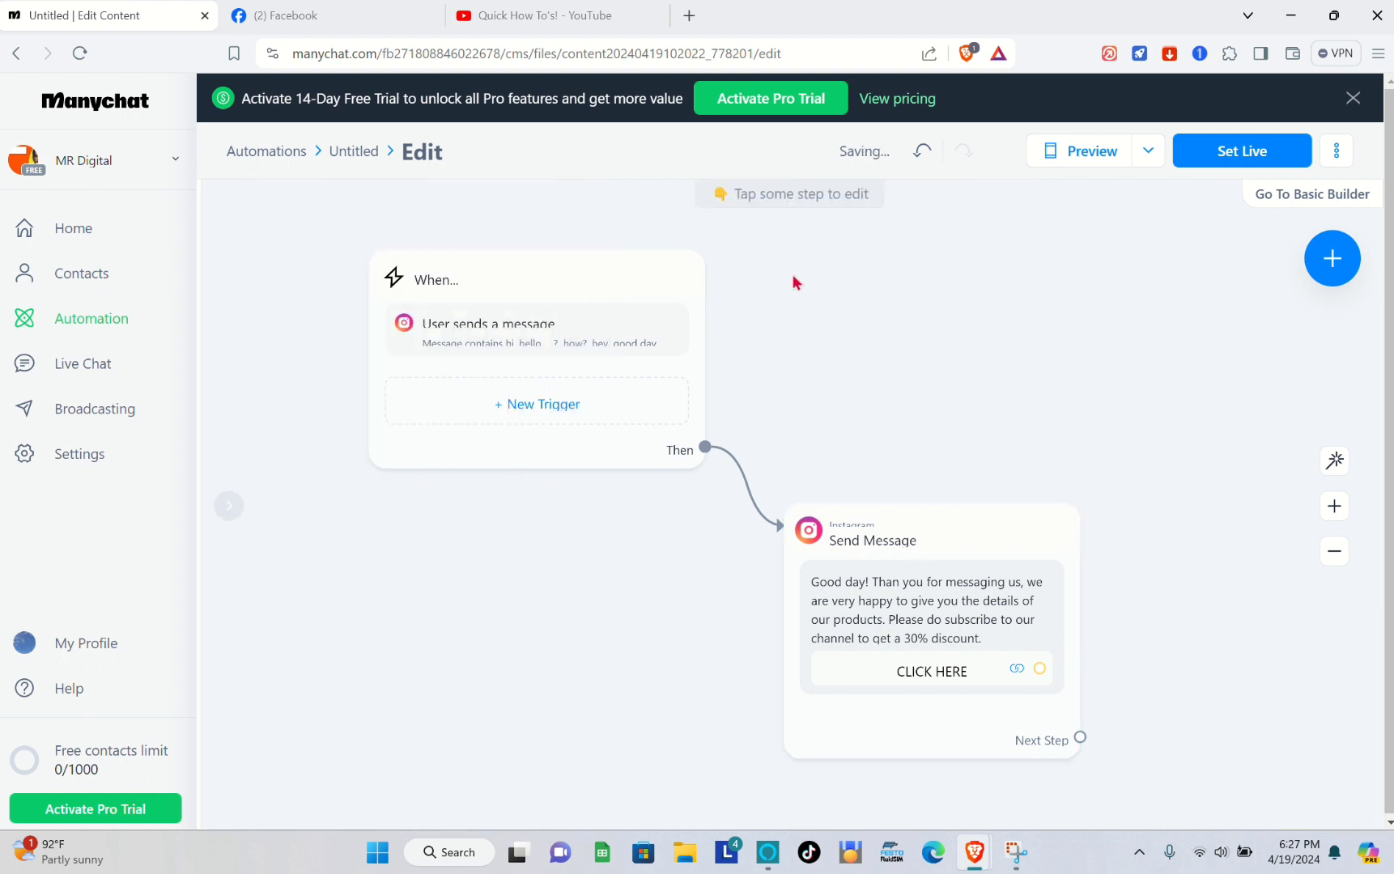
Move the When and Send Message blocks farther apart on the canvas
{"action": "left_click_drag", "start_coordinate": [640, 282], "coordinate": [621, 274]}
{"action": "left_click", "coordinate": [1042, 614]}
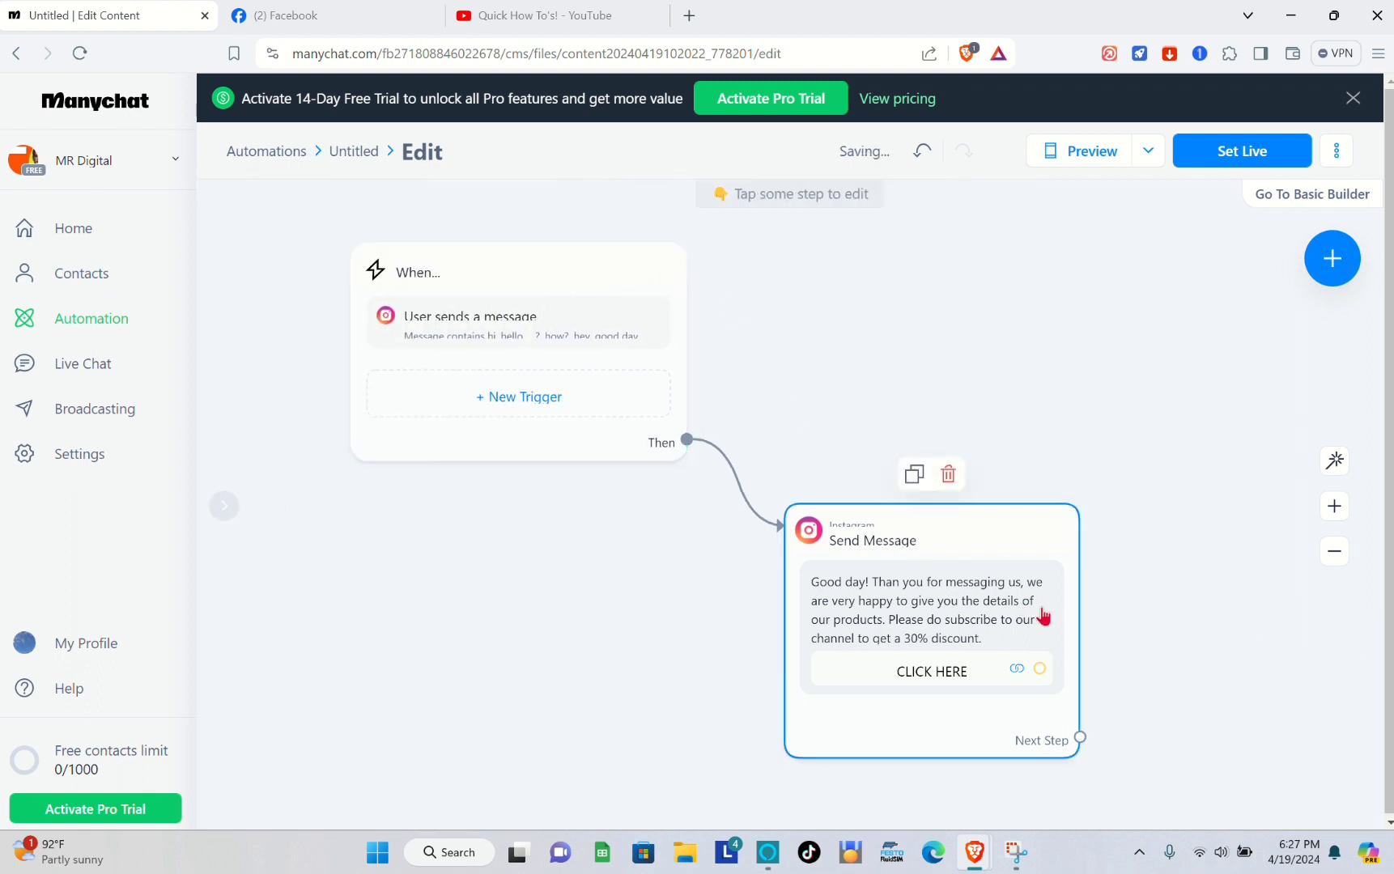
{"action": "left_click_drag", "start_coordinate": [993, 545], "coordinate": [1101, 497]}
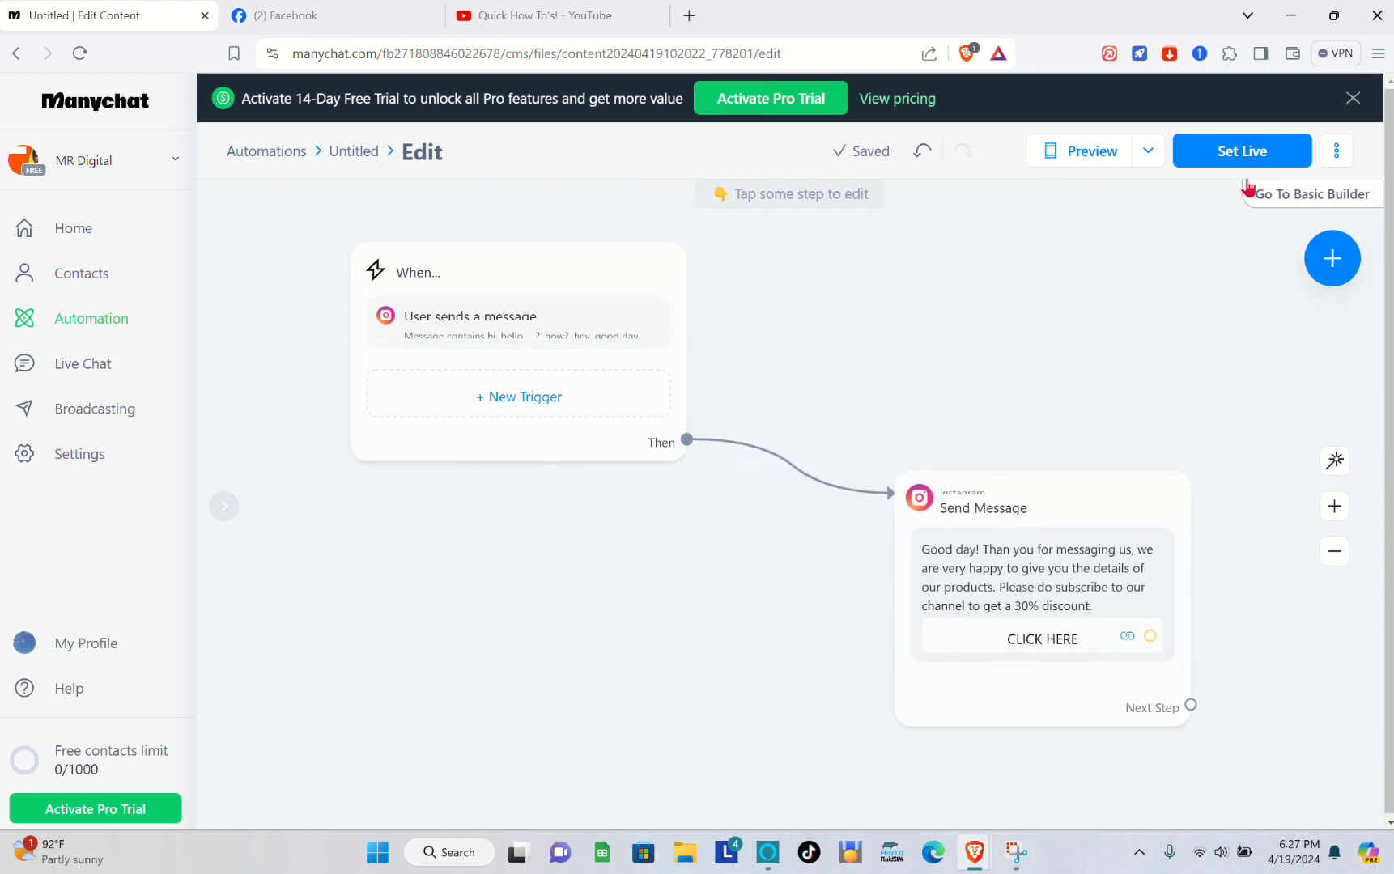
Preview the message in the phone simulator, review the When trigger settings, and close the preview
{"action": "left_click", "coordinate": [1055, 157]}
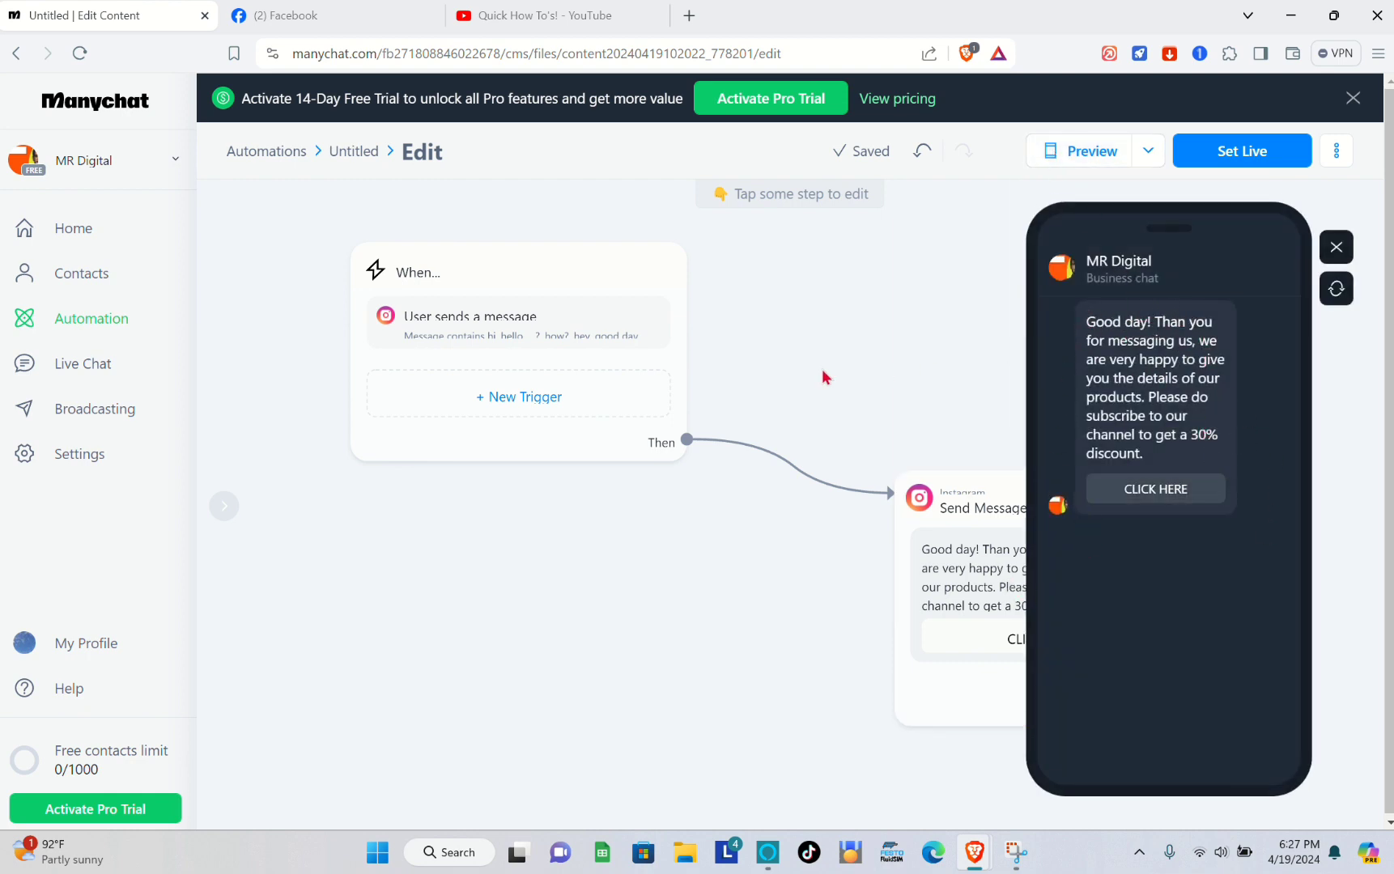
{"action": "left_click", "coordinate": [675, 395]}
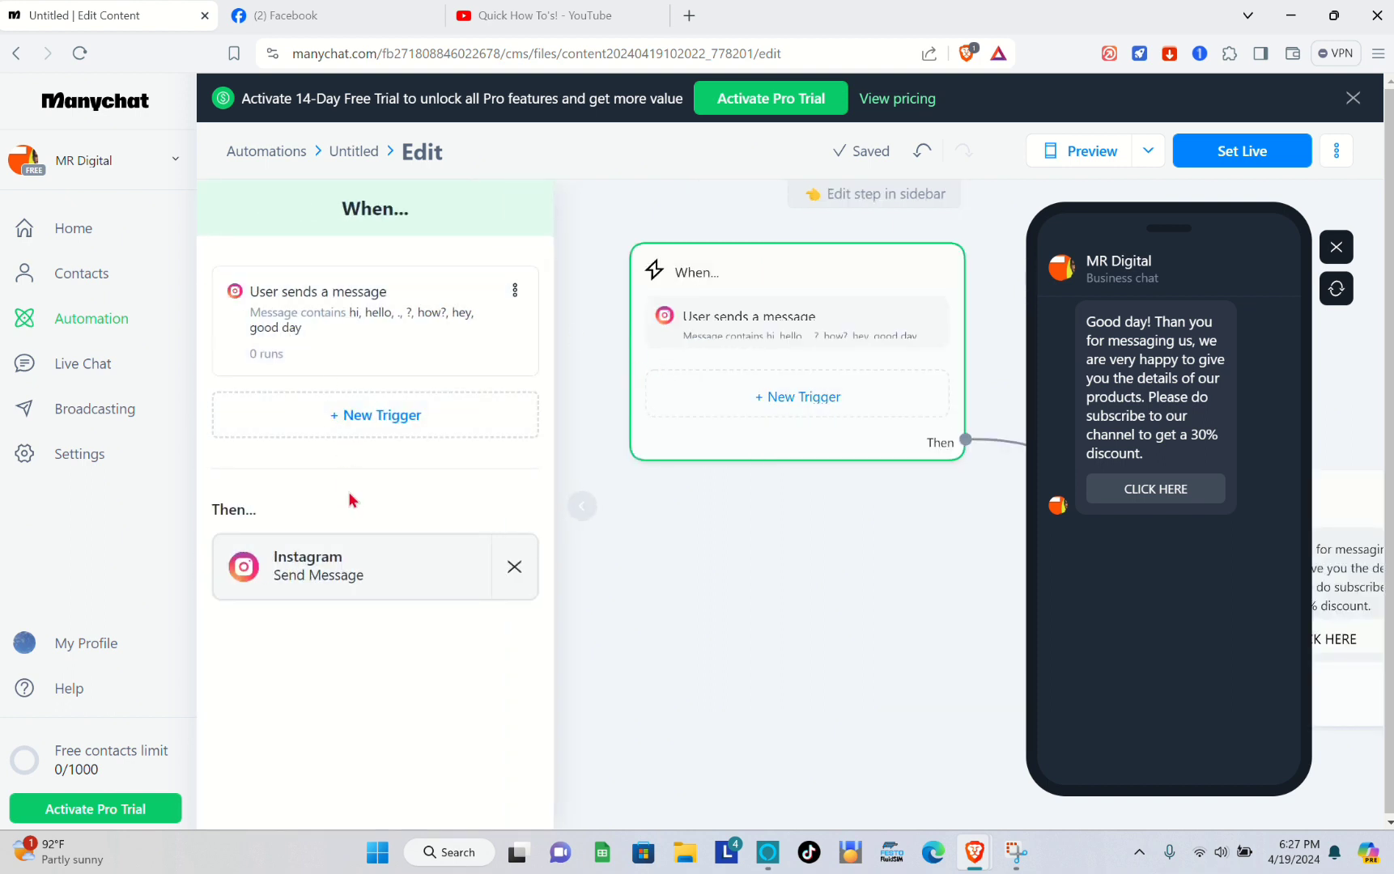
{"action": "left_click", "coordinate": [925, 610]}
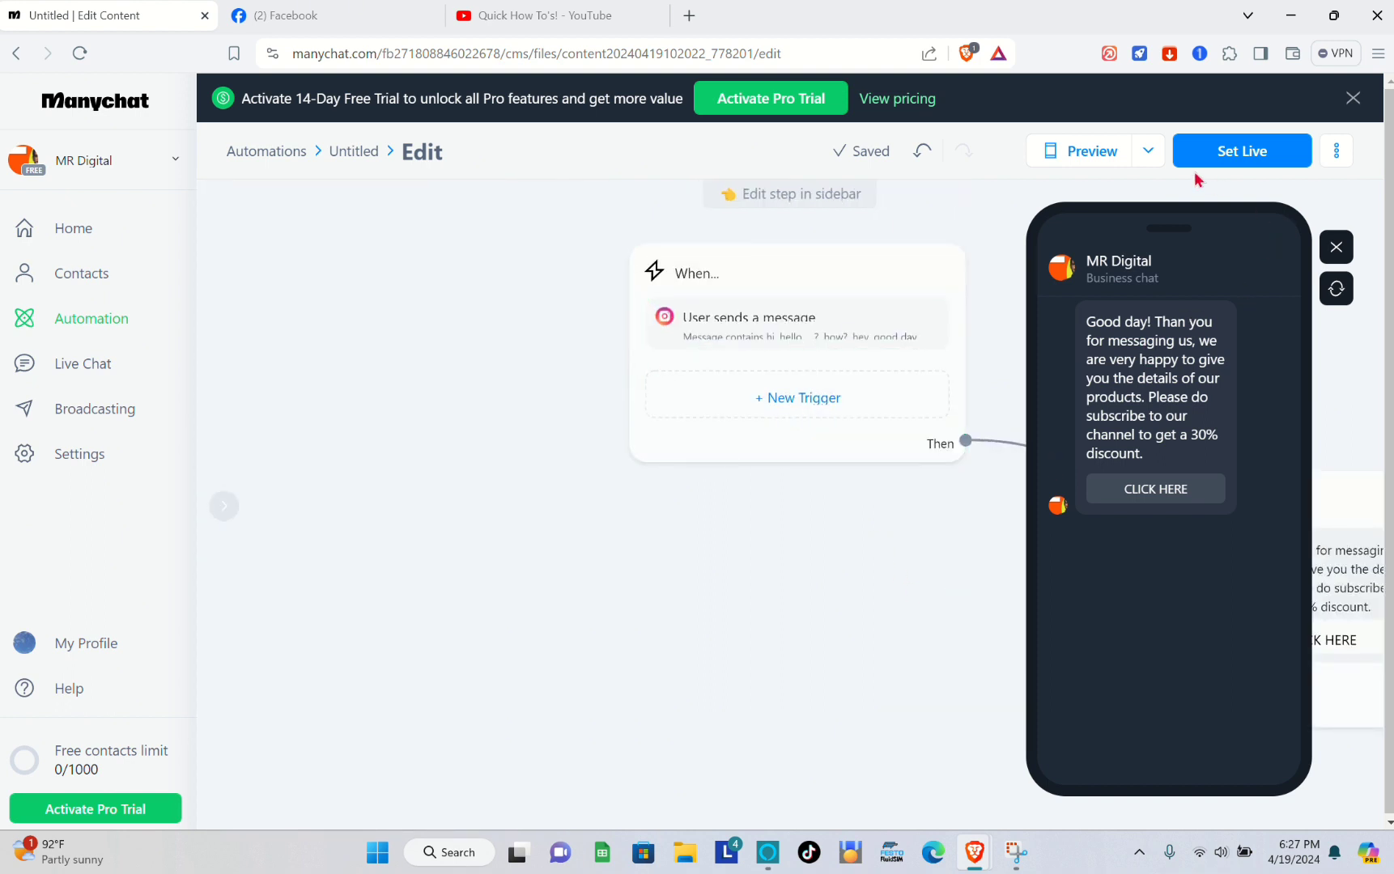
{"action": "left_click", "coordinate": [1336, 245]}
Correct "Than" to "Thank" in the Send Message text, and rearrange both blocks so they fit fully on the canvas
{"action": "left_click", "coordinate": [1268, 652]}
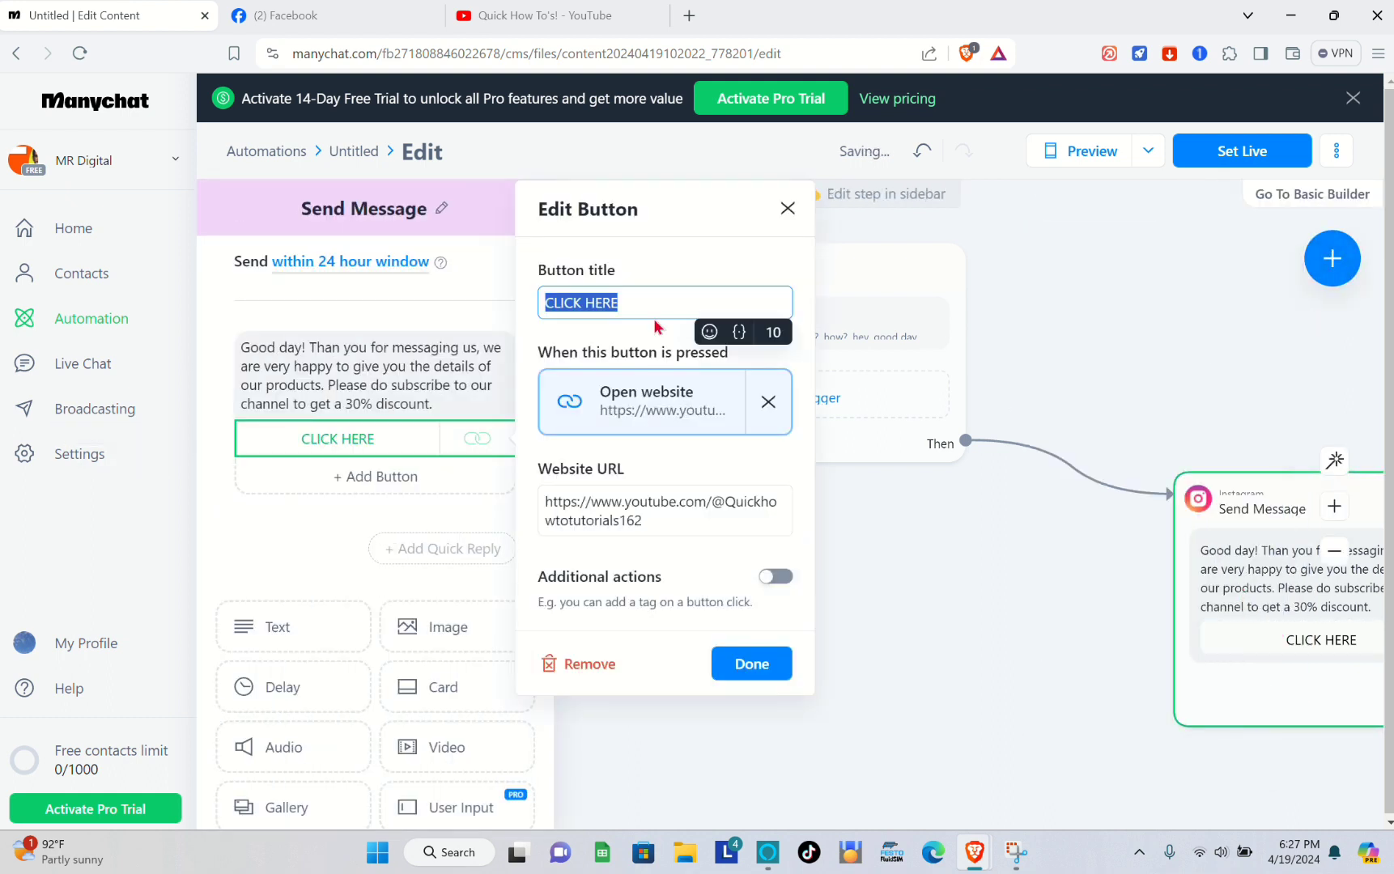
{"action": "left_click", "coordinate": [345, 349]}
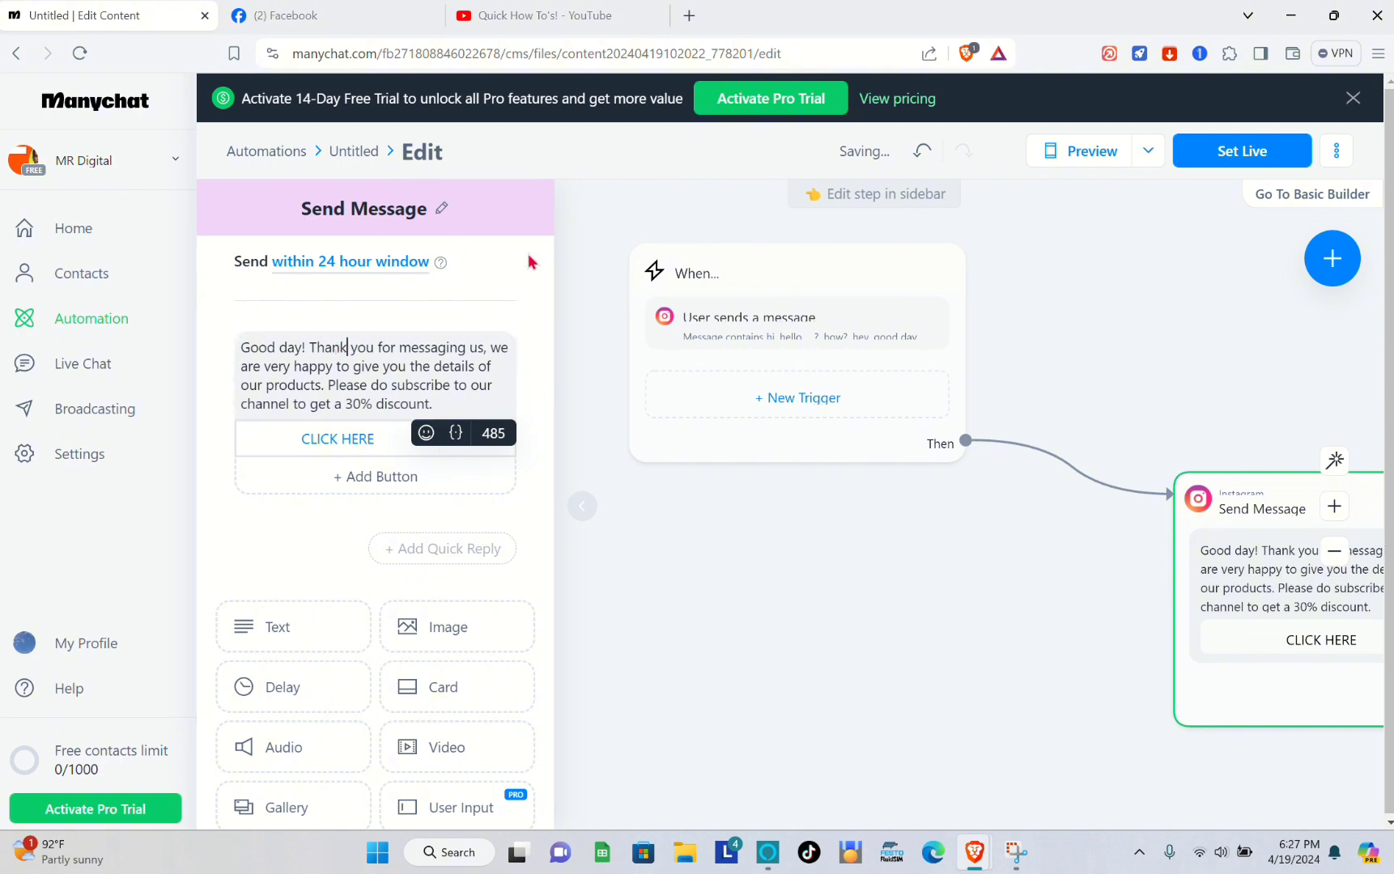
{"action": "left_click", "coordinate": [727, 742]}
{"action": "left_click_drag", "start_coordinate": [928, 265], "coordinate": [630, 279]}
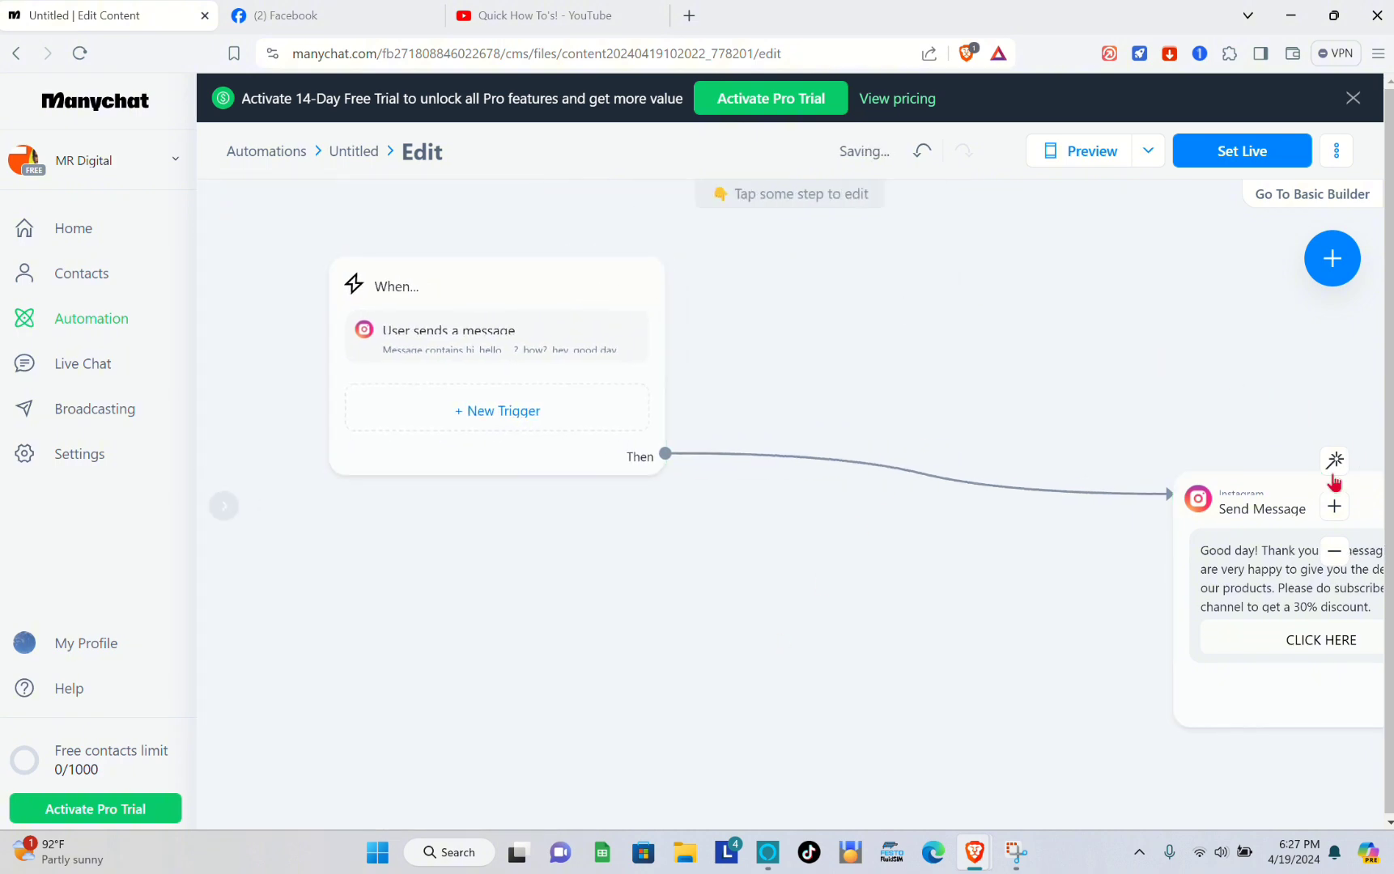
{"action": "left_click_drag", "start_coordinate": [1231, 697], "coordinate": [818, 797]}
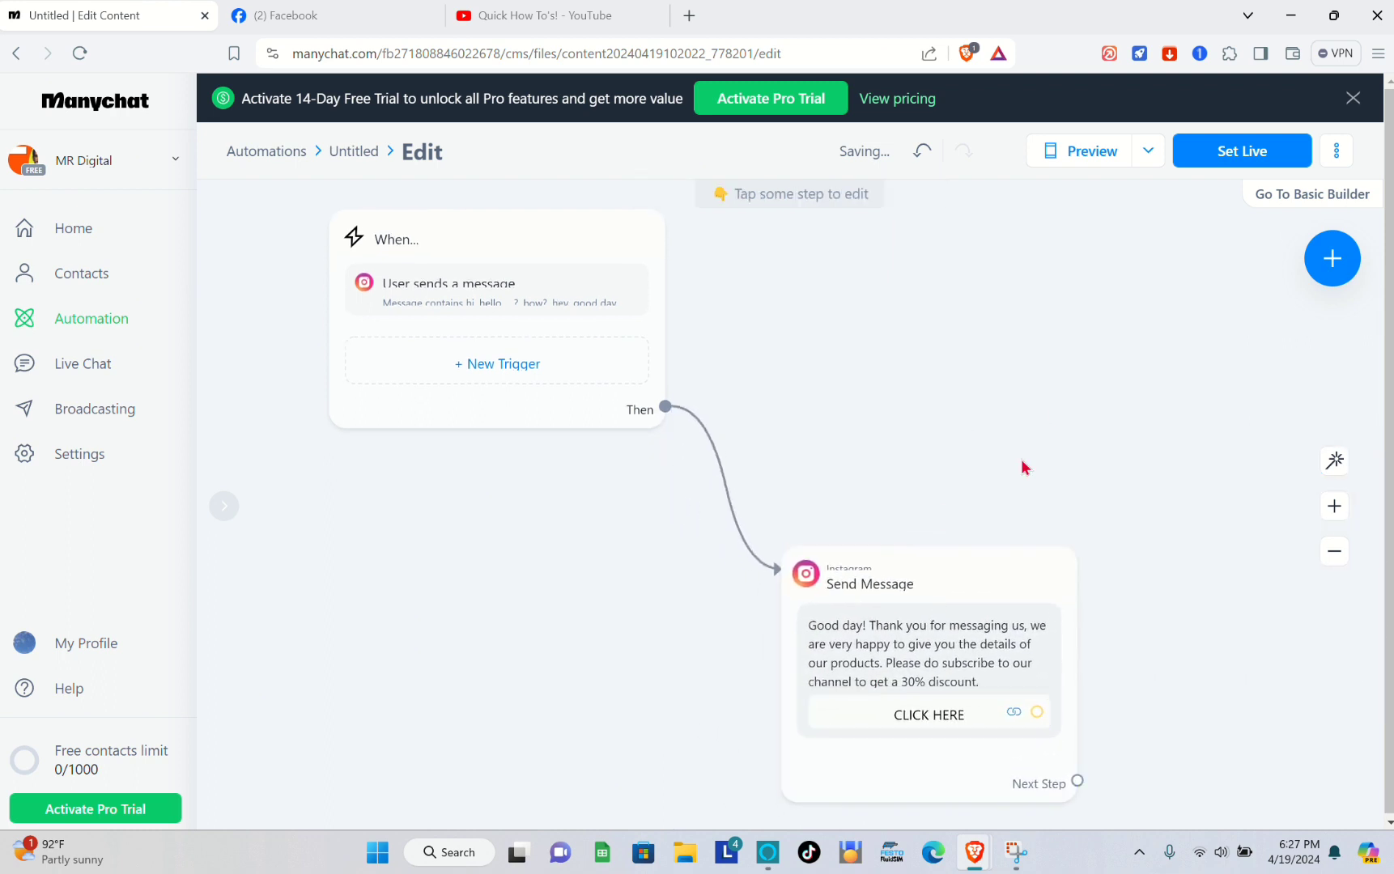
Set the automation live with the phone preview open, and restart the preview to load the current version
{"action": "left_click", "coordinate": [1077, 157]}
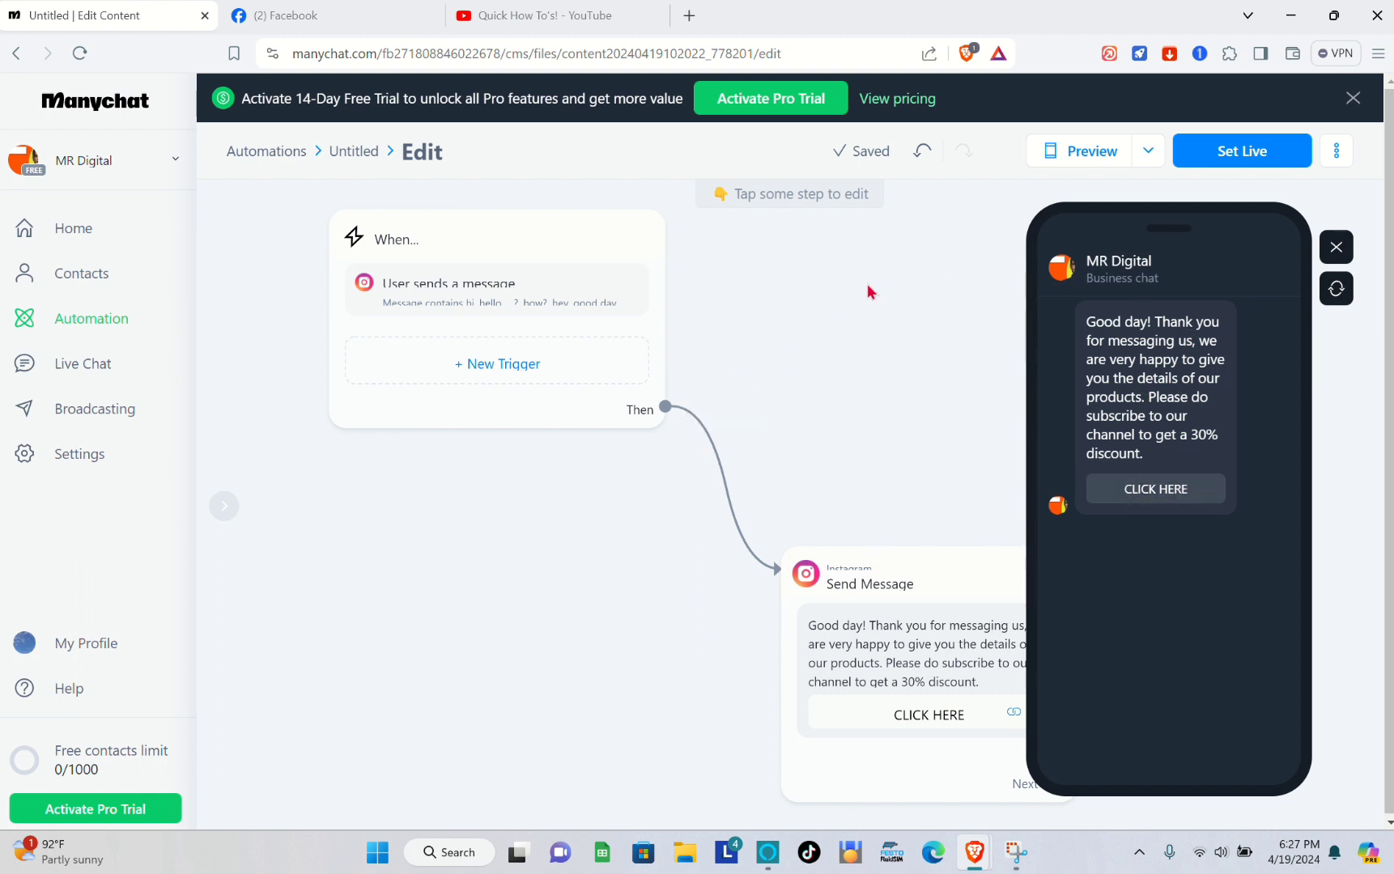
{"action": "left_click", "coordinate": [1239, 156]}
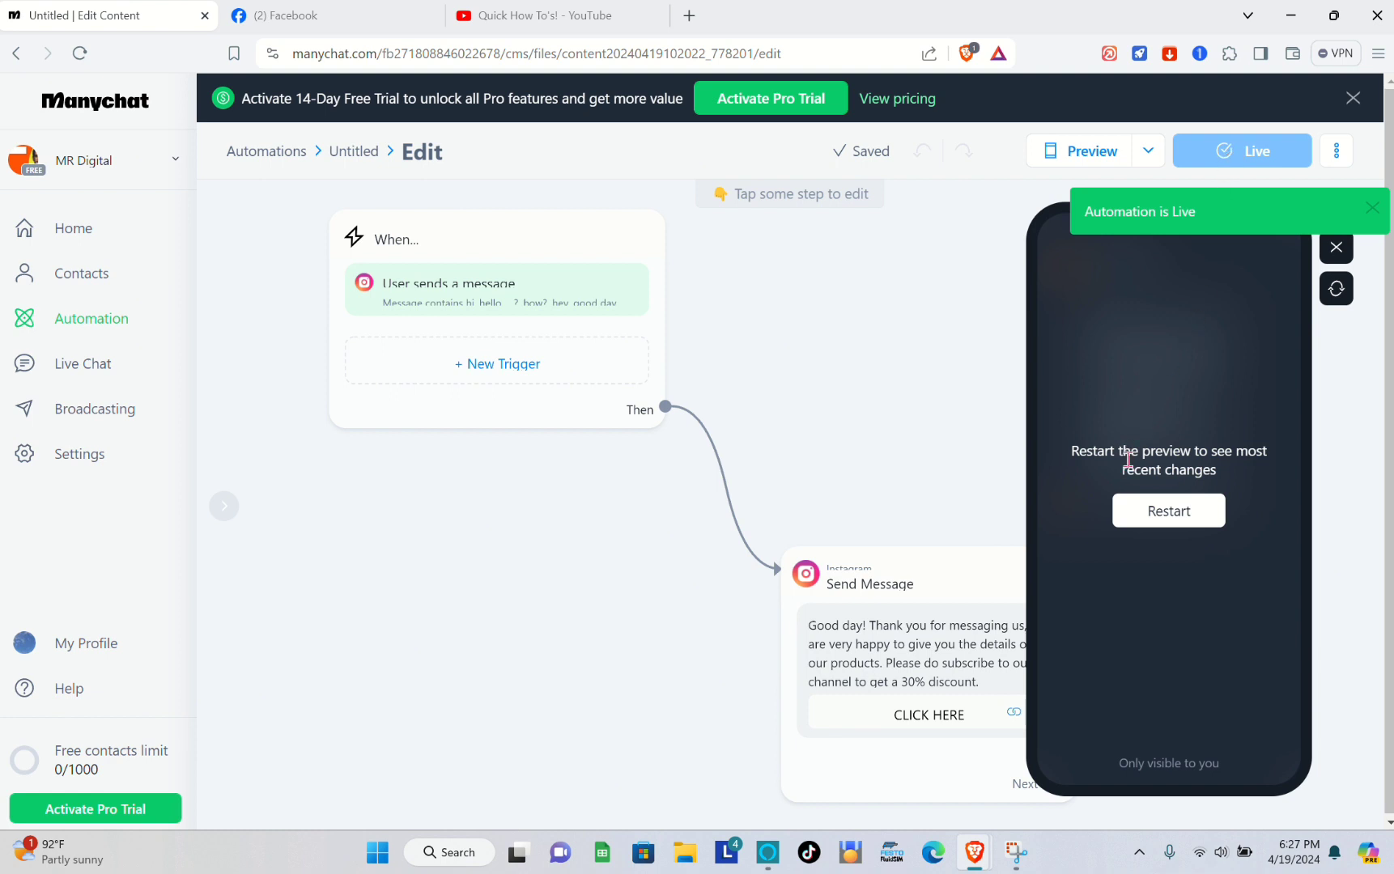
{"action": "left_click", "coordinate": [1180, 523]}
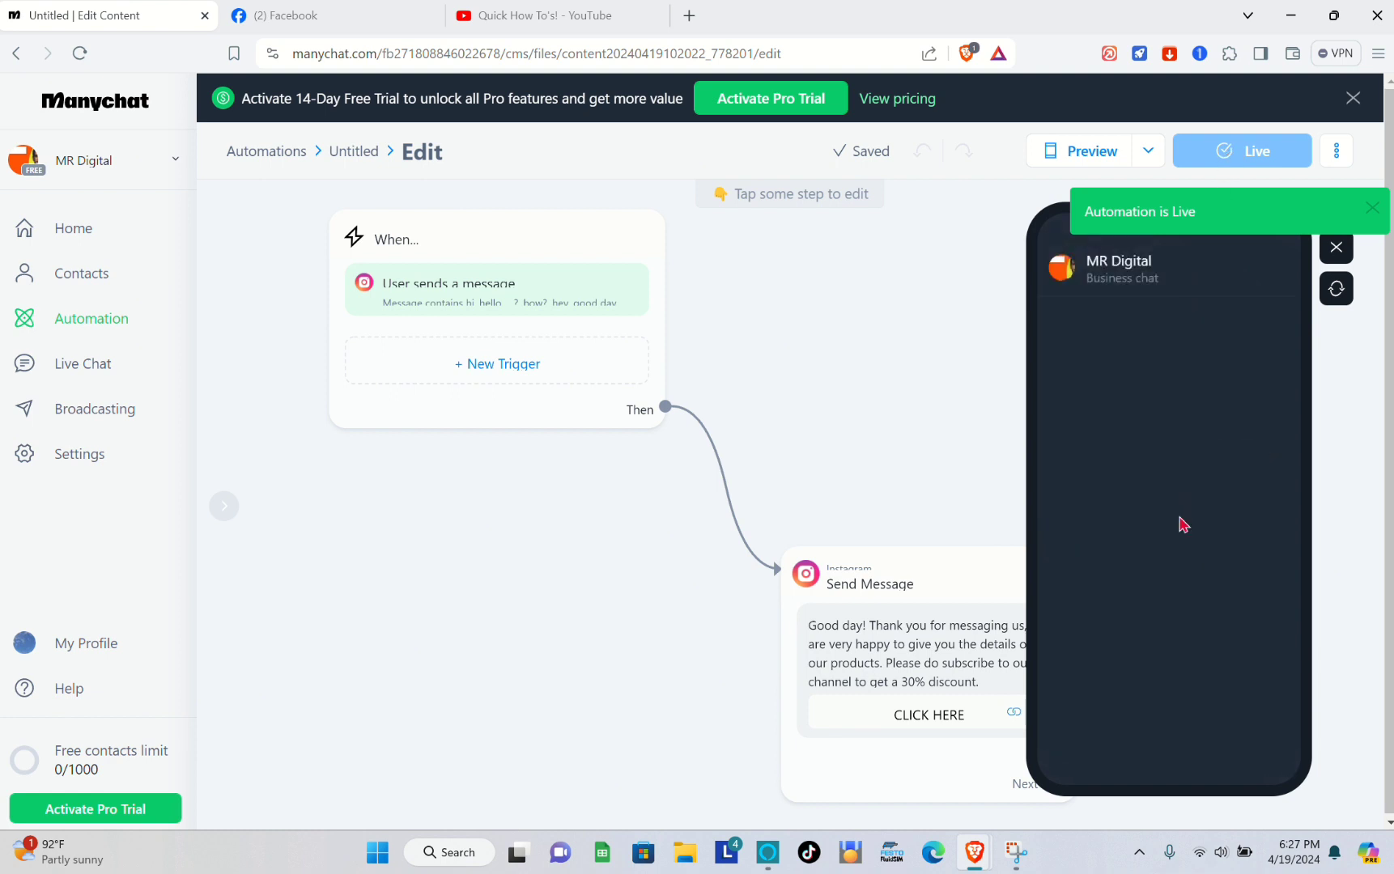